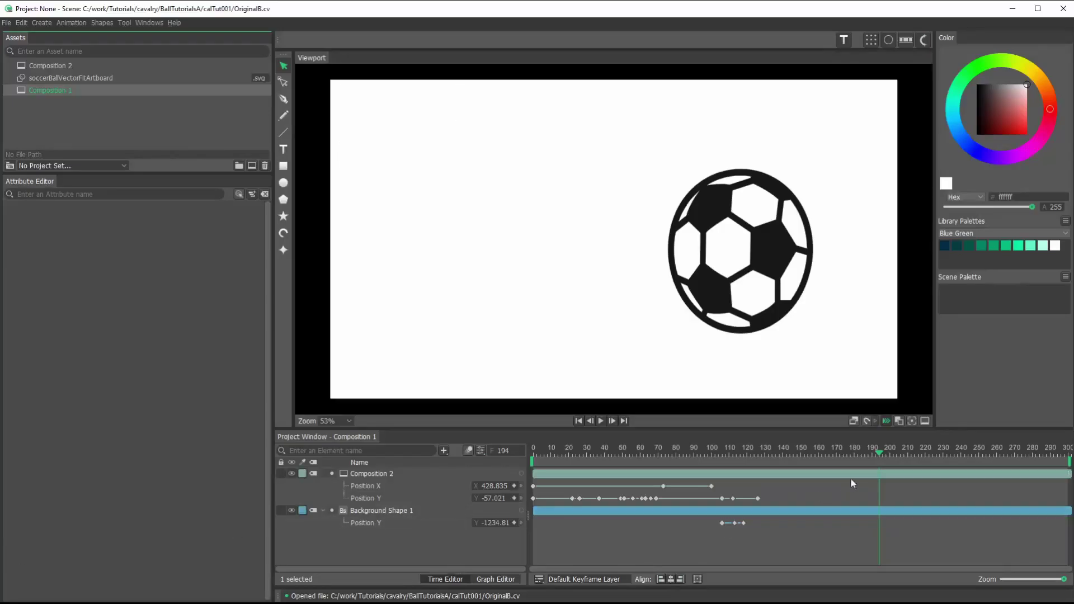
# Scrub through the finished bounce, then start a new empty scene from the File menu.
pyautogui.moveTo(879, 451); pyautogui.dragTo(938, 476)
pyautogui.moveTo(873, 477); pyautogui.dragTo(576, 468)
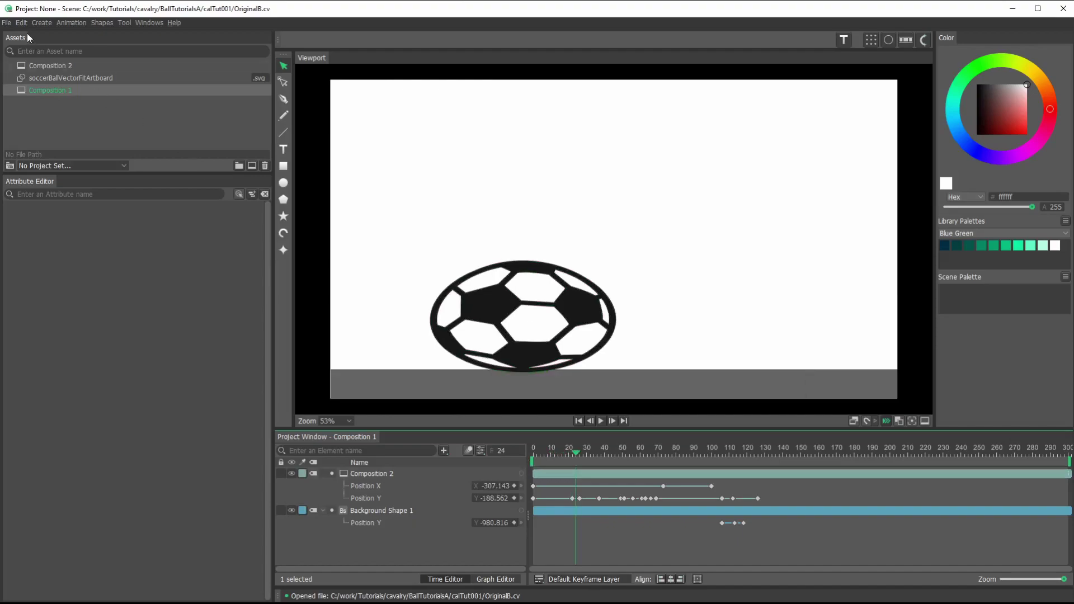
pyautogui.click(7, 23)
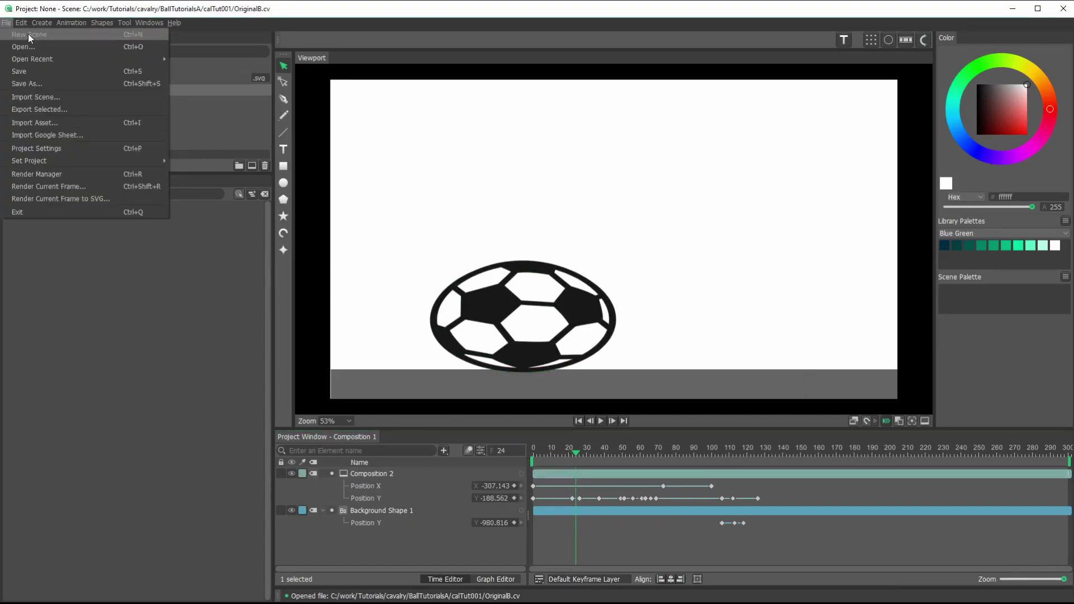
pyautogui.click(29, 34)
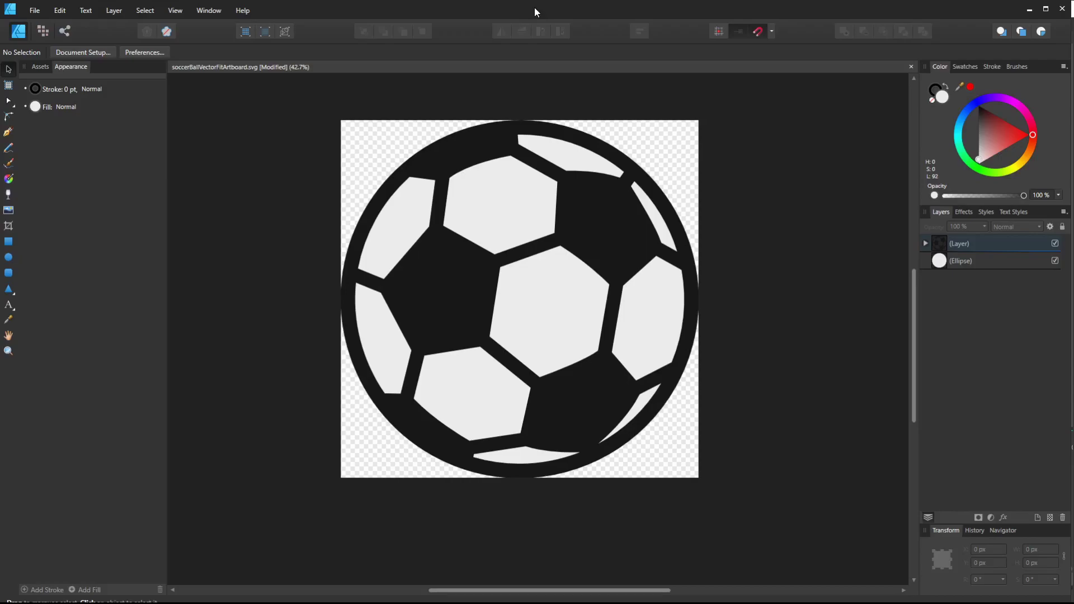
# Drag the Affinity Designer window down to uncover the empty Cavalry scene.
pyautogui.moveTo(535, 7); pyautogui.dragTo(540, 603)
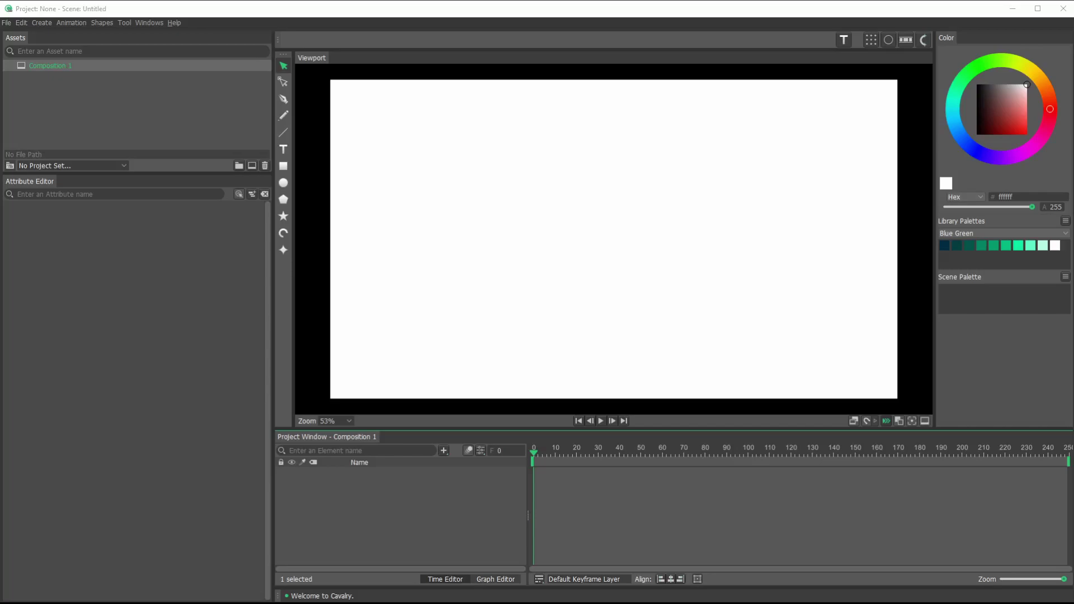
# Import soccerBallVectorFitArtboardB.svg, place it as SVG 1 in Composition 1, and scale it to 0.310.
pyautogui.moveTo(540, 603); pyautogui.dragTo(155, 120)
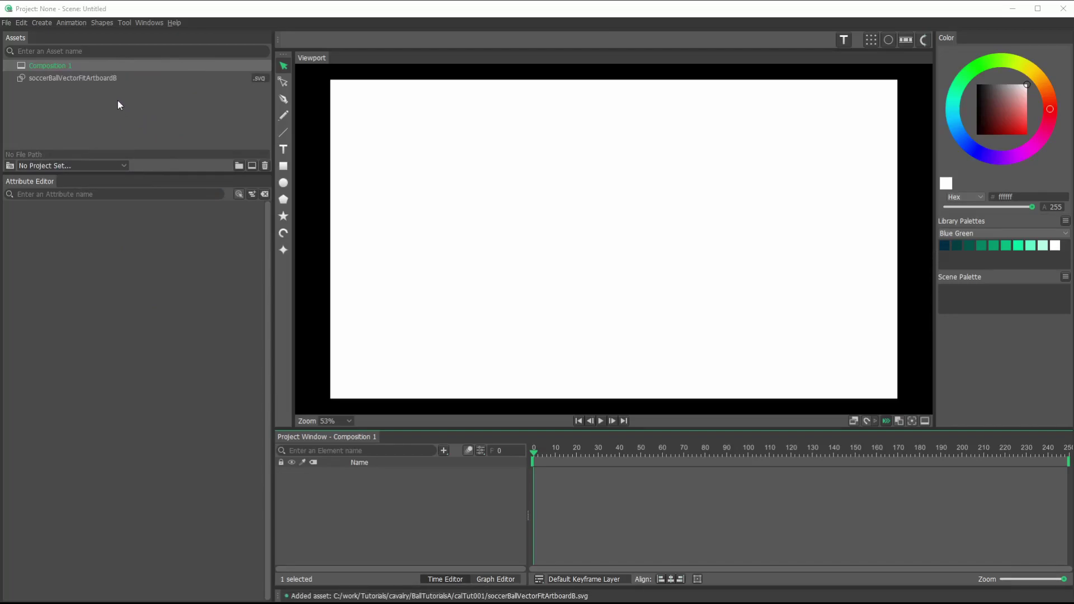
pyautogui.moveTo(102, 75); pyautogui.dragTo(395, 516)
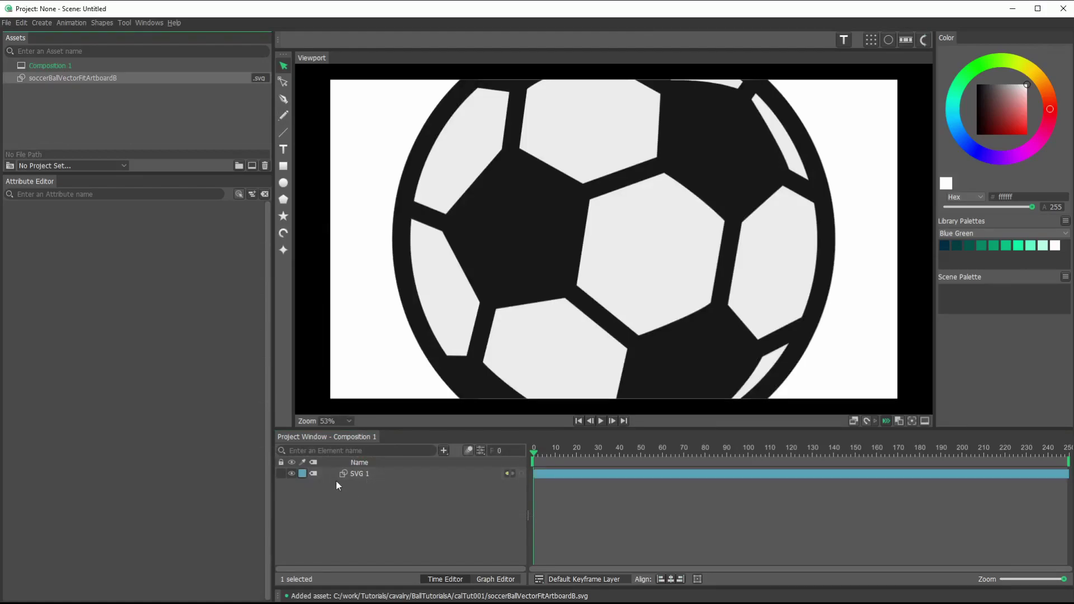
pyautogui.click(359, 473)
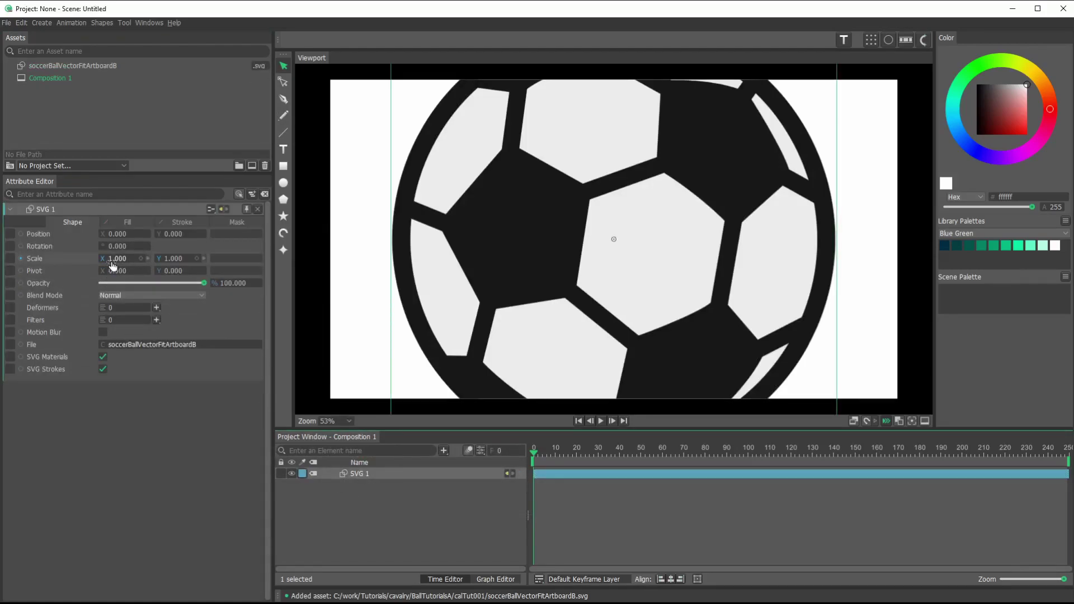
pyautogui.moveTo(109, 259); pyautogui.dragTo(79, 264)
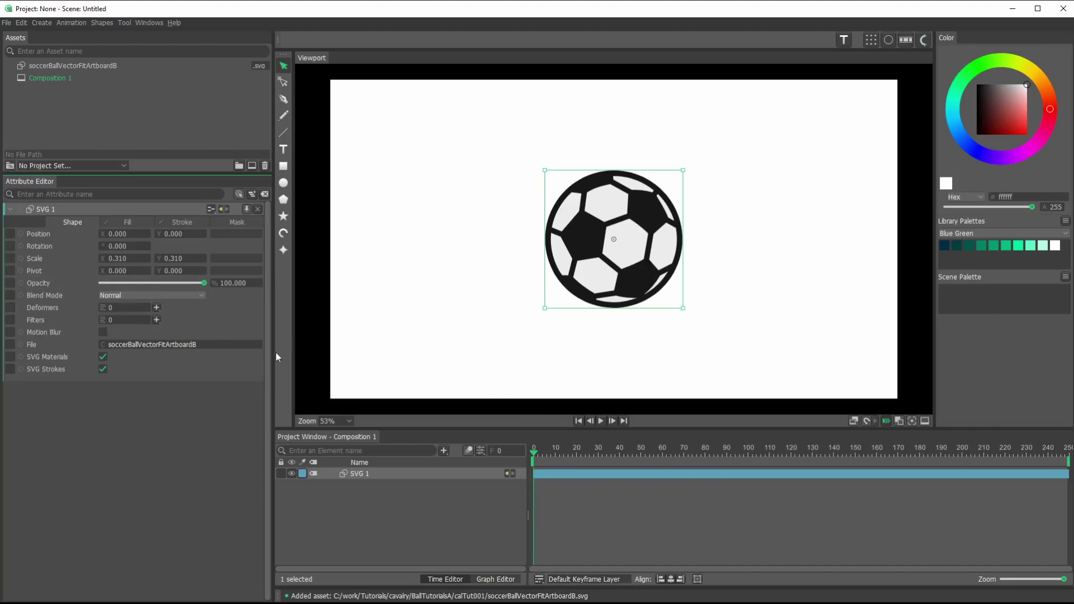
# Attach Sub Mesh and Squetch deformers to SVG 1, then select Squetch 1 SVG 1.
pyautogui.click(157, 307)
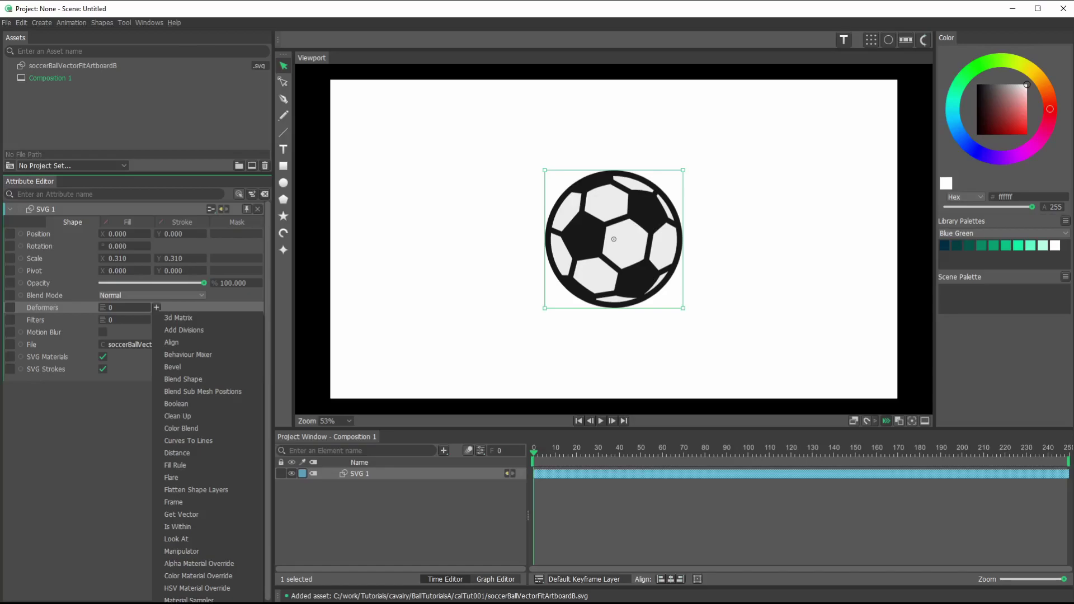
pyautogui.click(185, 598)
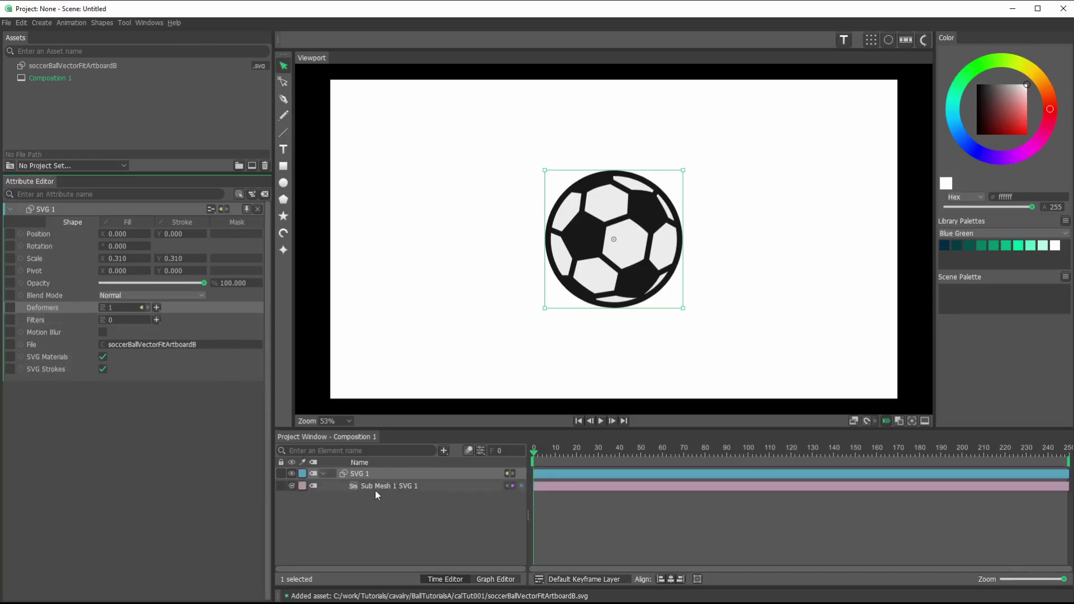
pyautogui.click(157, 307)
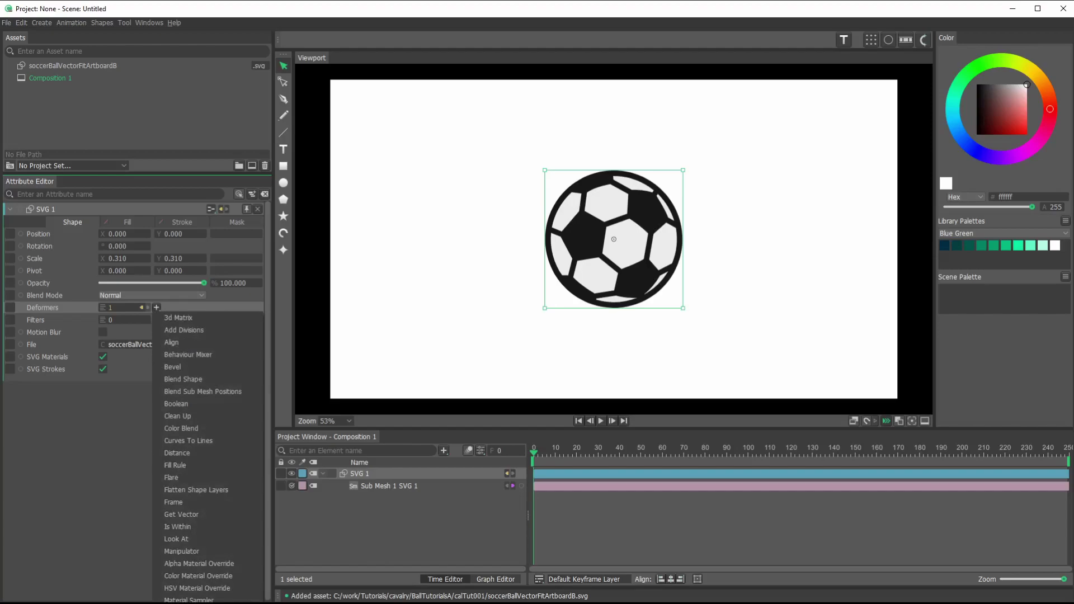
pyautogui.click(184, 599)
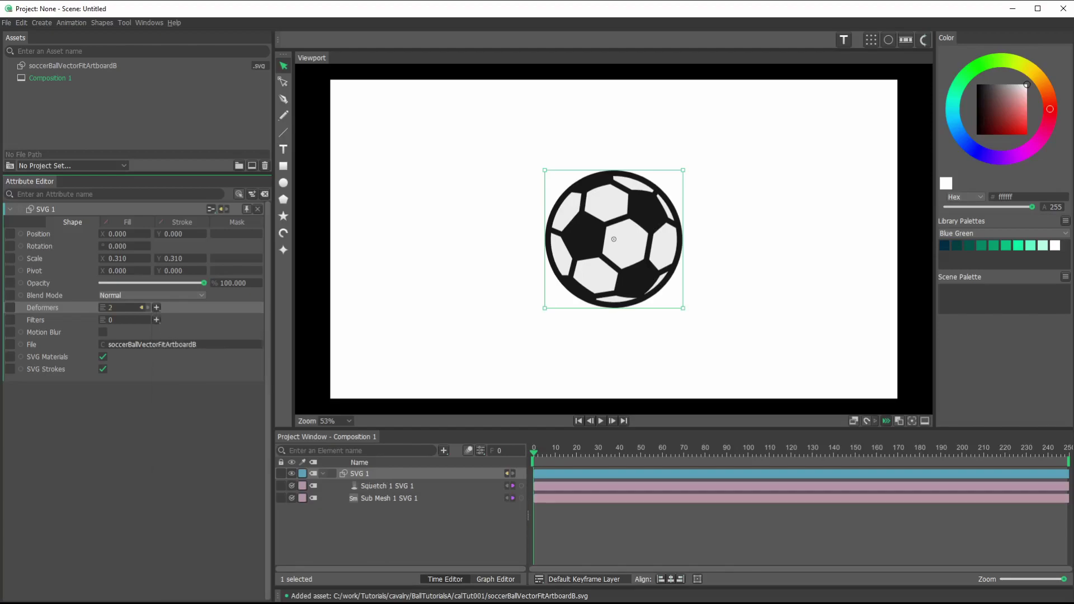
pyautogui.click(384, 487)
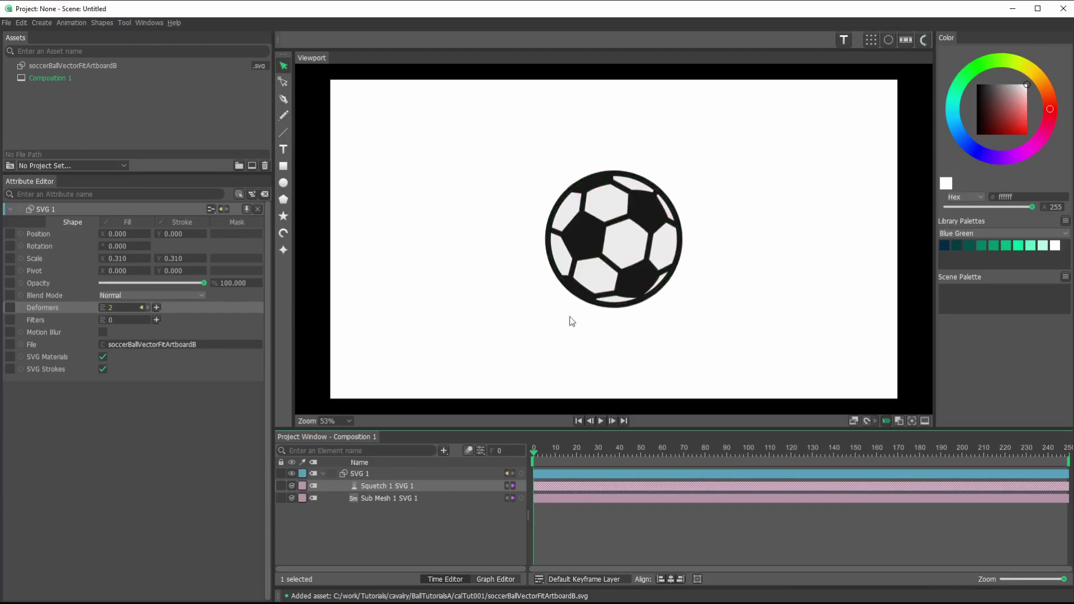
# Set Squetch Bulge to 80, Pin to Bottom and Amount to -66 to flatten the ball.
pyautogui.click(388, 485)
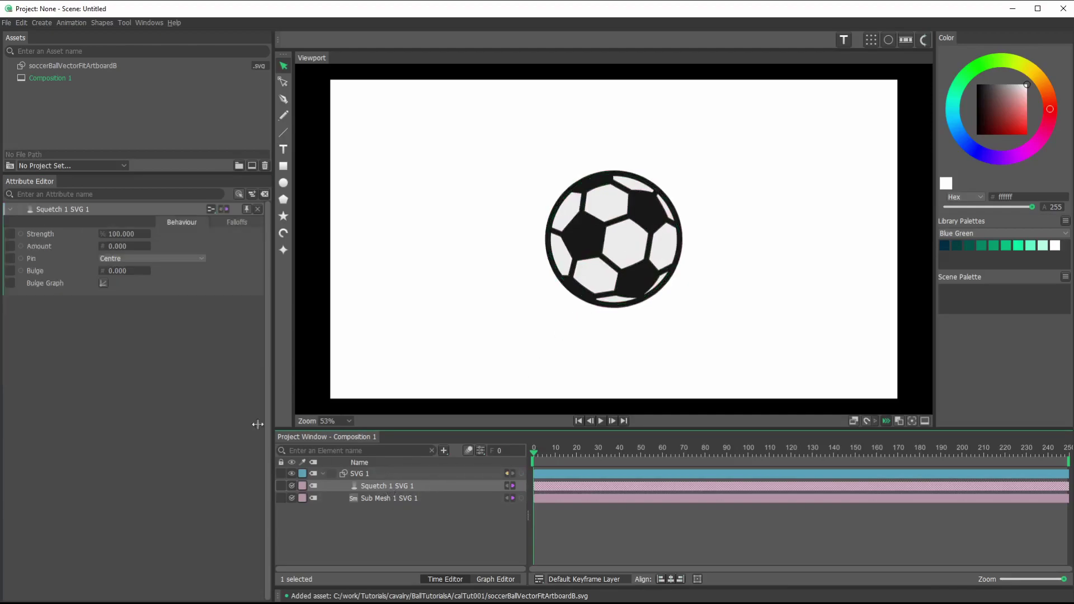
pyautogui.moveTo(116, 270); pyautogui.dragTo(161, 272)
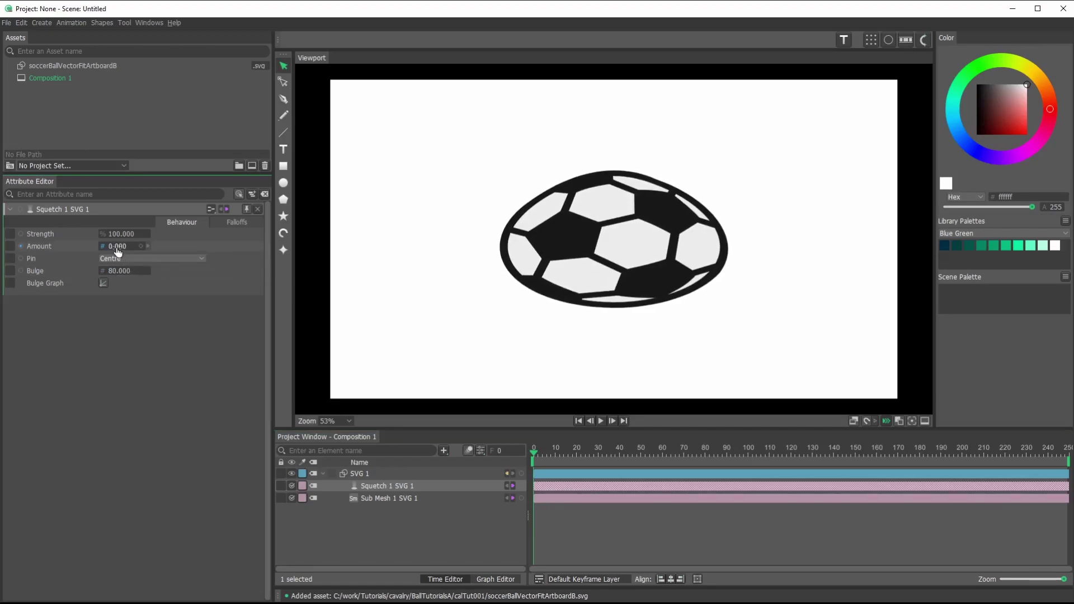
pyautogui.moveTo(110, 247); pyautogui.dragTo(6, 251)
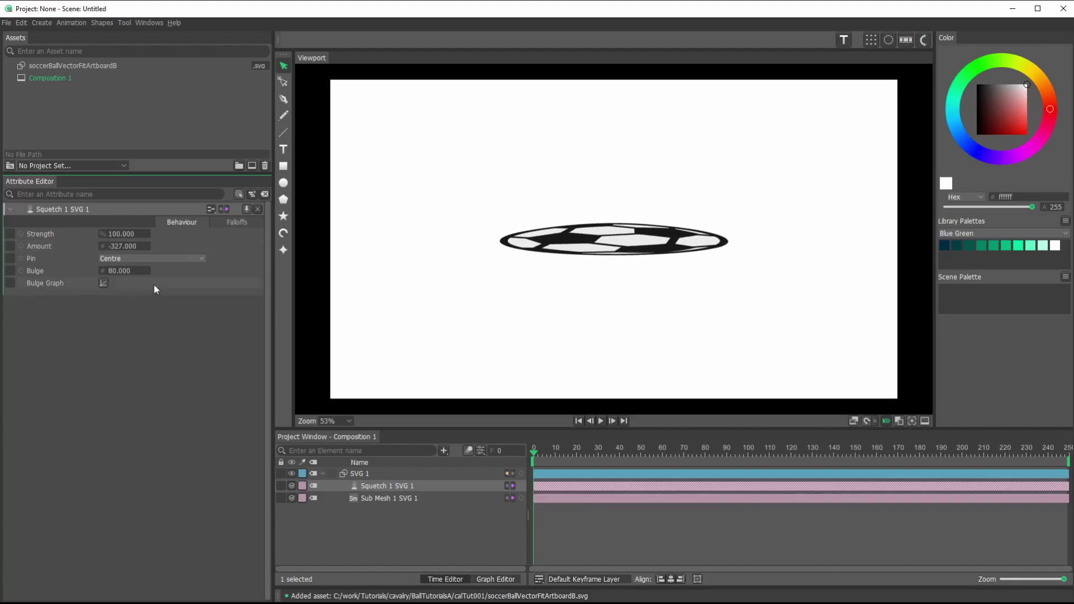
pyautogui.click(170, 258)
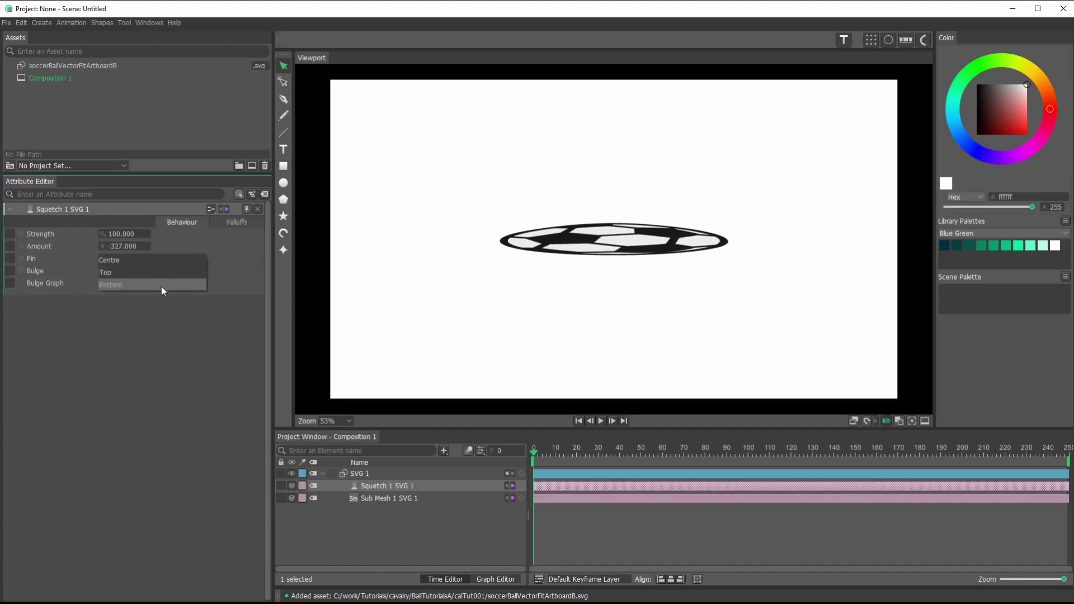
pyautogui.click(133, 283)
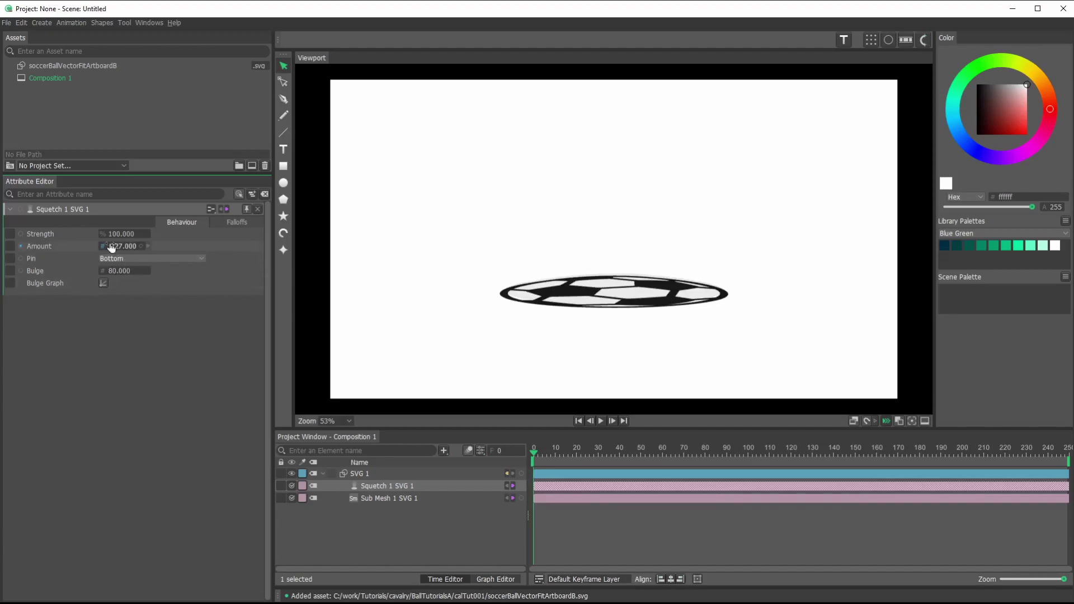
pyautogui.moveTo(90, 250); pyautogui.dragTo(267, 257)
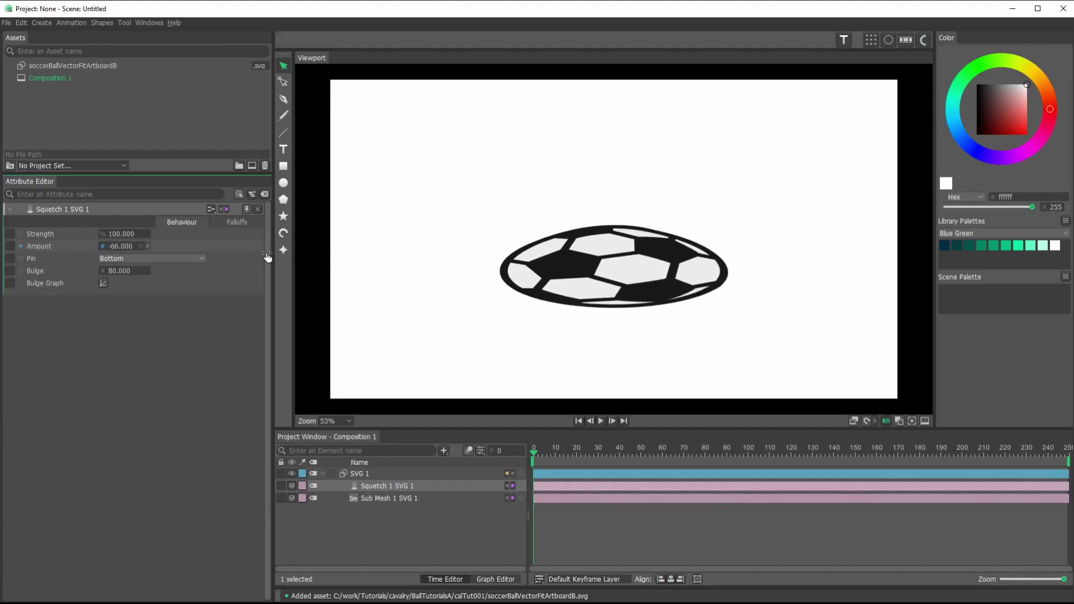
# Reshape the Squetch Bulge Graph into an S curve with a flattened far end.
pyautogui.click(102, 284)
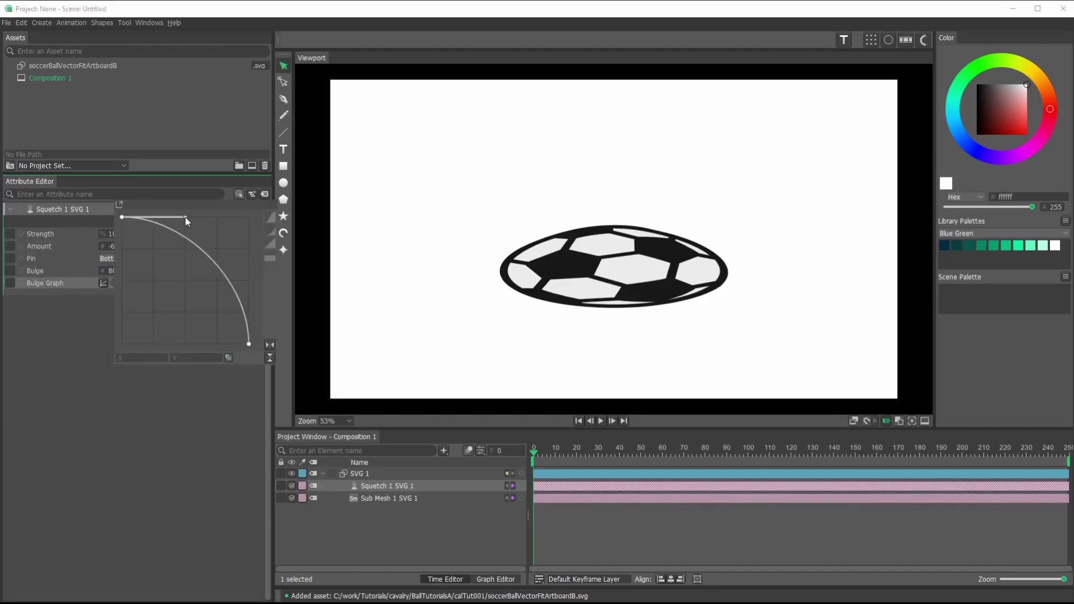
pyautogui.moveTo(185, 217); pyautogui.dragTo(122, 303)
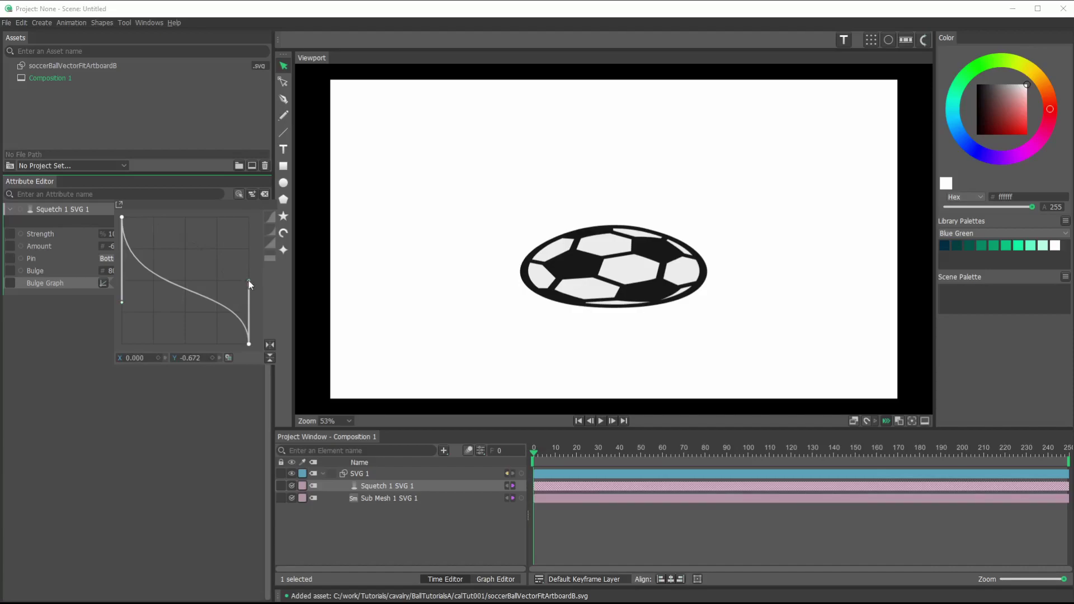
pyautogui.moveTo(249, 281); pyautogui.dragTo(150, 321)
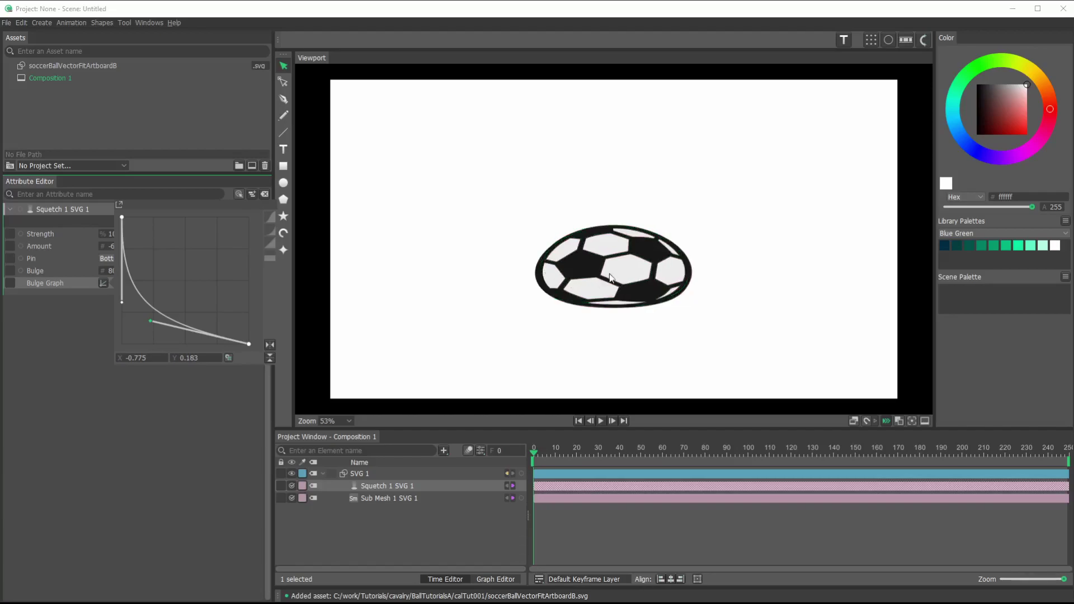
pyautogui.click(177, 418)
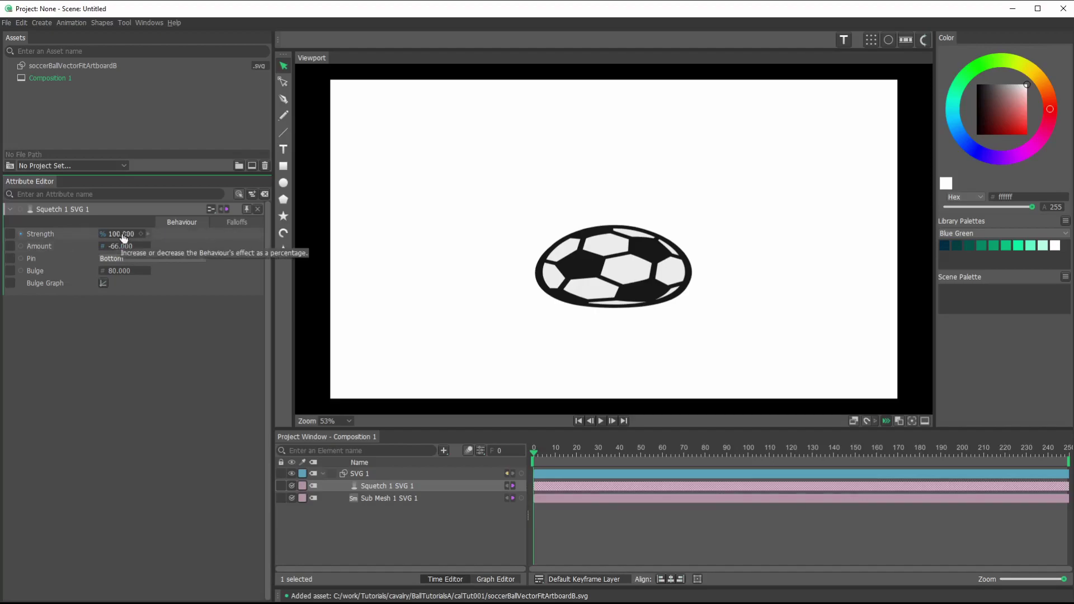
# Tune the Squetch to Strength 118, Amount -71 and Bulge 159.
pyautogui.moveTo(125, 235)
pyautogui.mouseDown()
pyautogui.moveTo(64, 246)
pyautogui.moveTo(132, 253)
pyautogui.mouseUp()
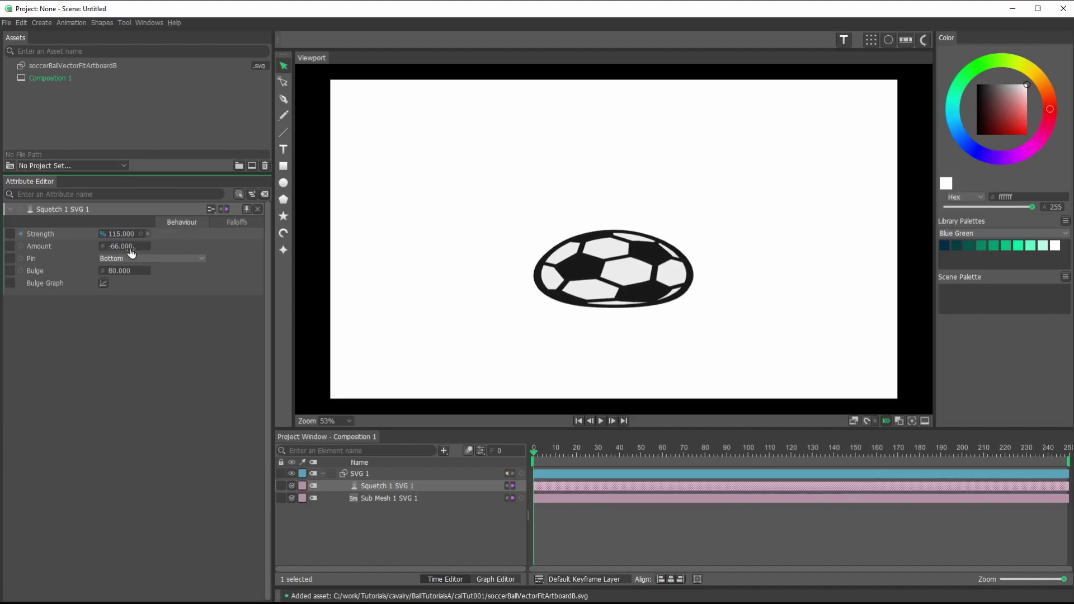
pyautogui.moveTo(131, 253); pyautogui.dragTo(164, 277)
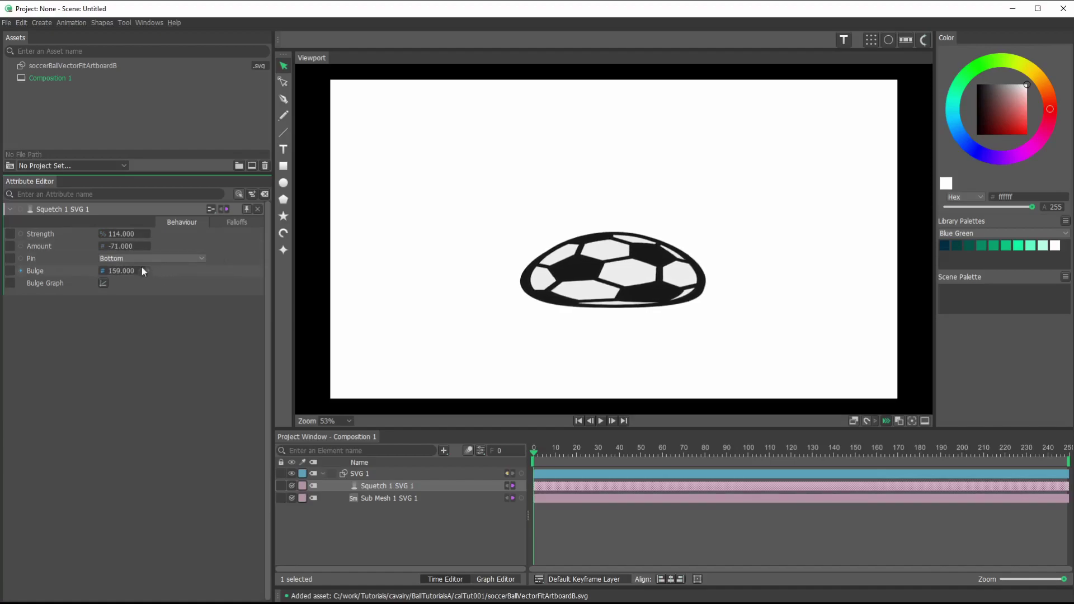
pyautogui.moveTo(126, 236)
pyautogui.mouseDown()
pyautogui.moveTo(53, 240)
pyautogui.moveTo(127, 254)
pyautogui.mouseUp()
pyautogui.click(125, 234)
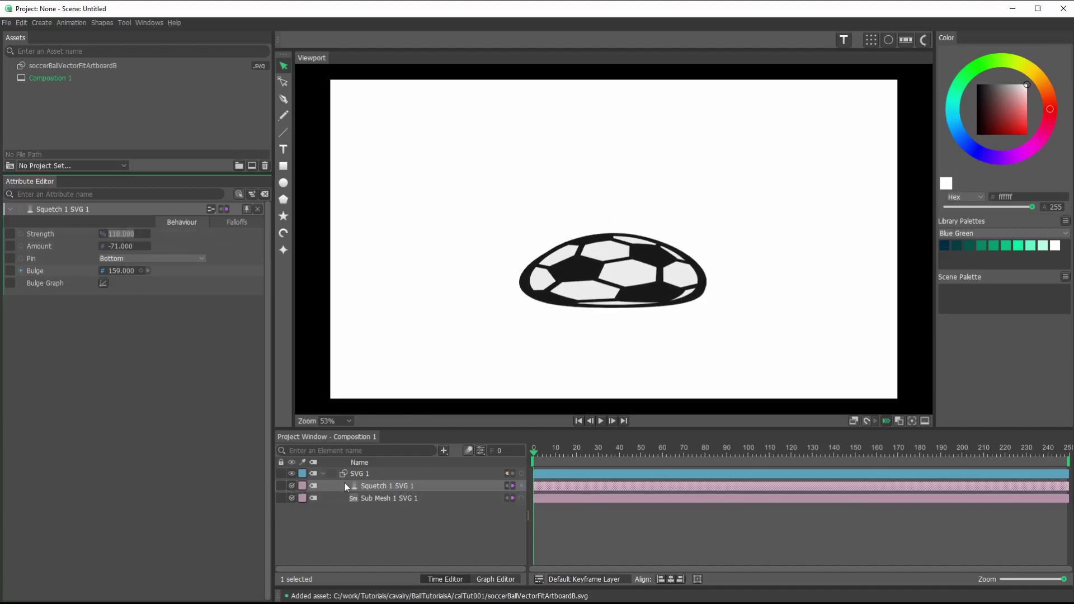
# Rotate the Sub Mesh 1 SVG 1 deformer to 120, undoing a trial position move.
pyautogui.click(392, 496)
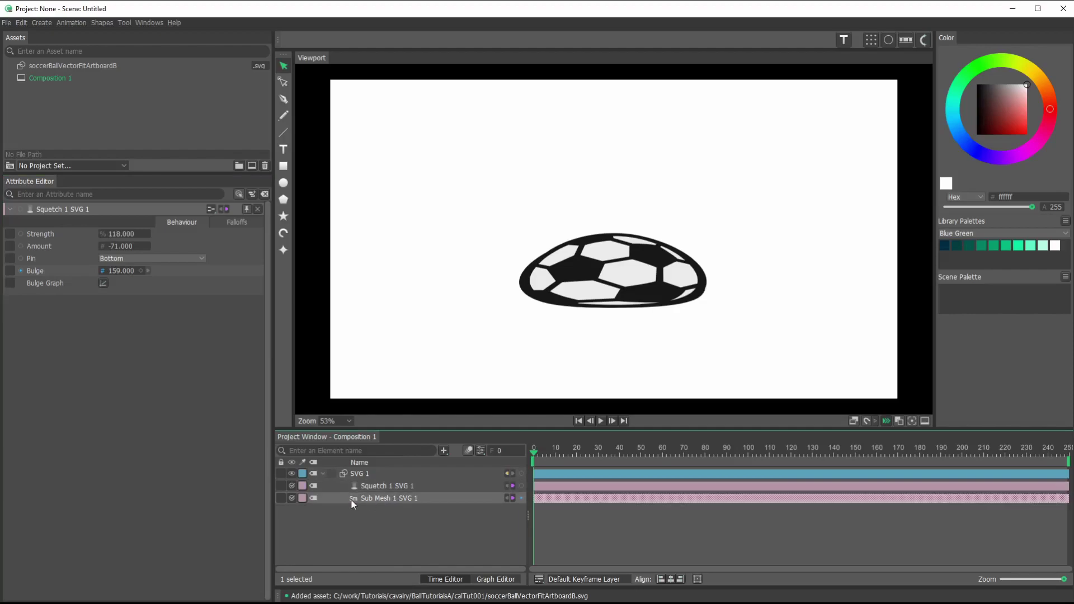
pyautogui.click(374, 499)
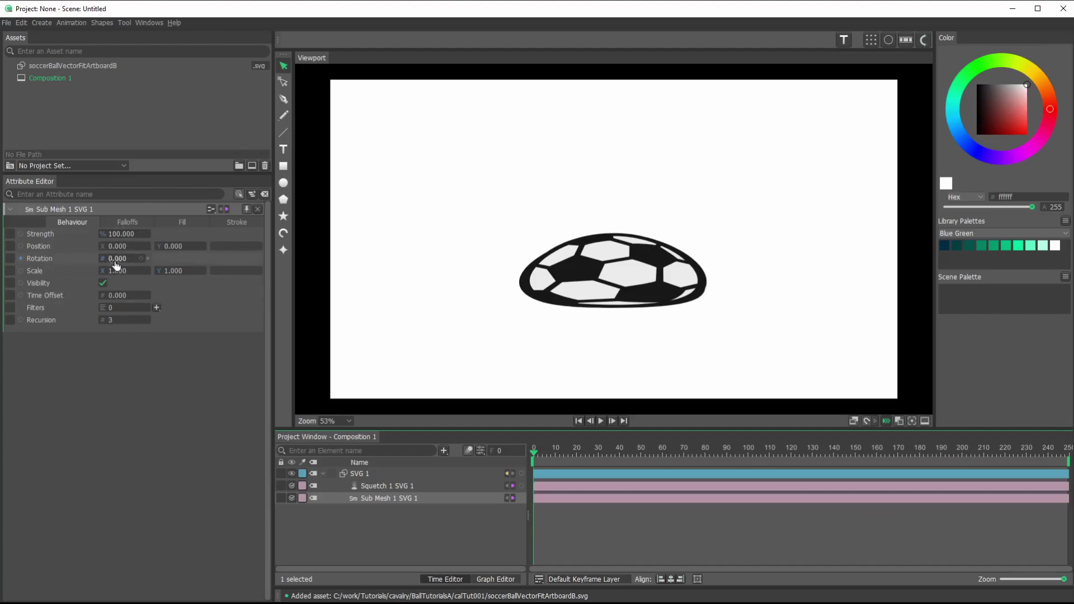
pyautogui.moveTo(116, 261); pyautogui.dragTo(163, 271)
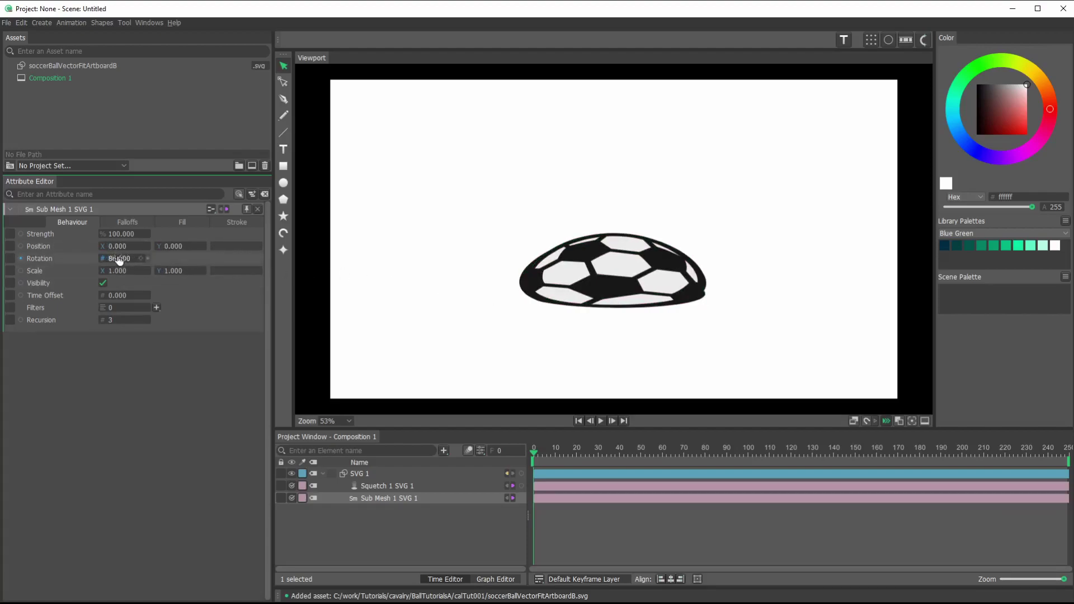
pyautogui.moveTo(119, 254); pyautogui.dragTo(333, 241)
pyautogui.moveTo(179, 252); pyautogui.dragTo(14, 209)
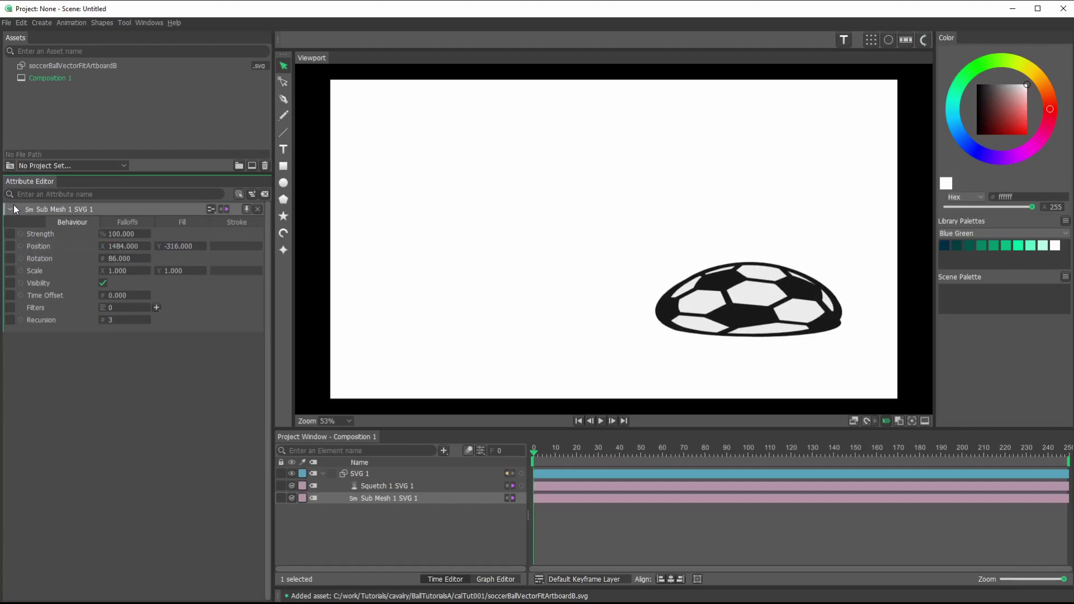
pyautogui.hotkey('ctrl', 'z')
pyautogui.hotkey('ctrl', 'z')
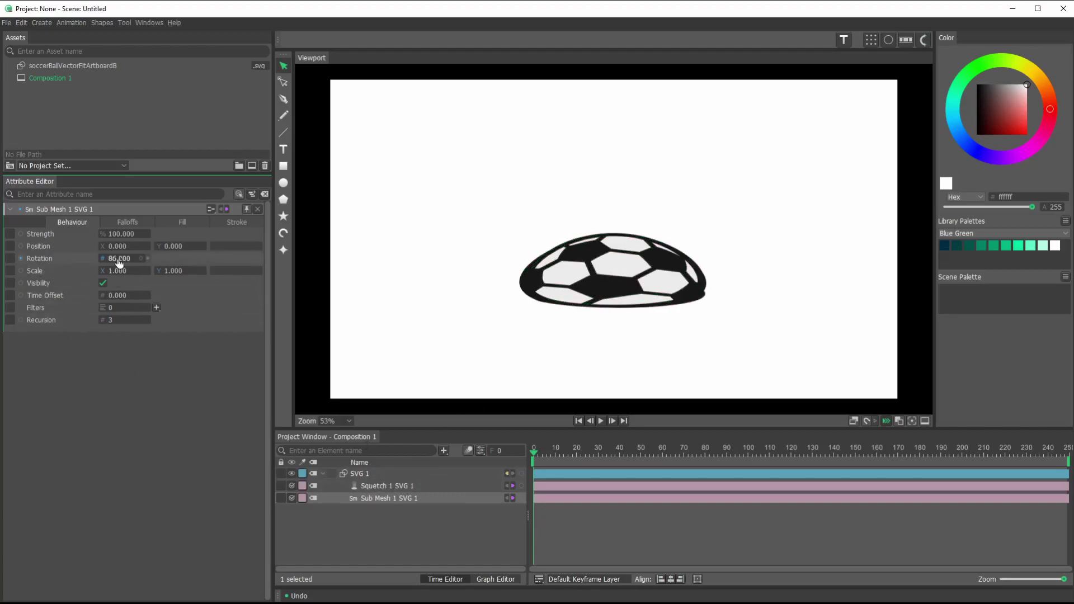
pyautogui.moveTo(119, 263); pyautogui.dragTo(140, 269)
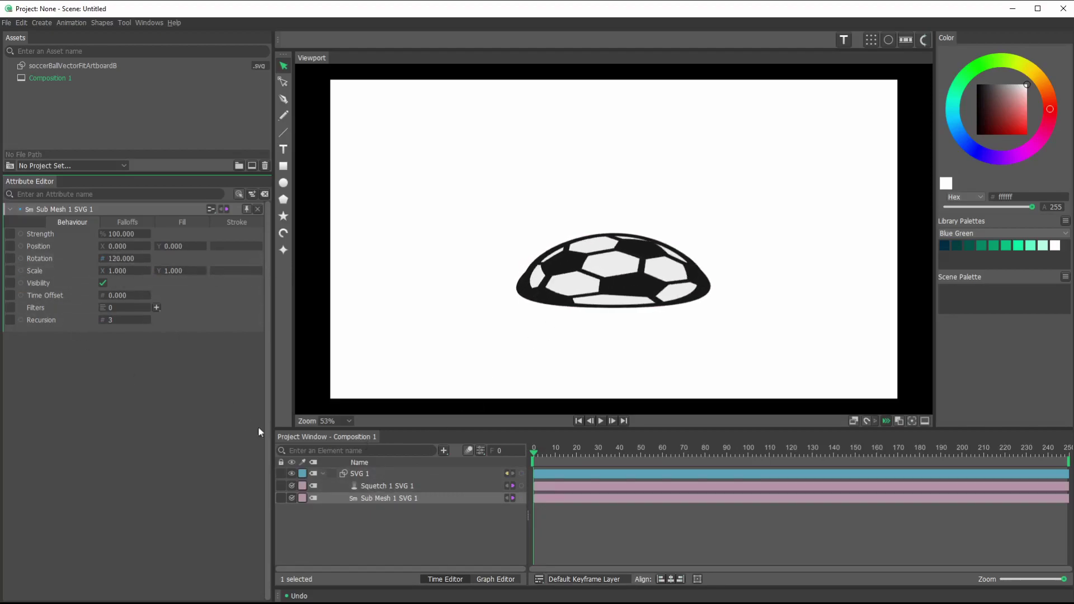
# Reset Sub Mesh Rotation to 0, then test-rotate SVG 1 and undo it back to 0.
pyautogui.rightClick(39, 258)
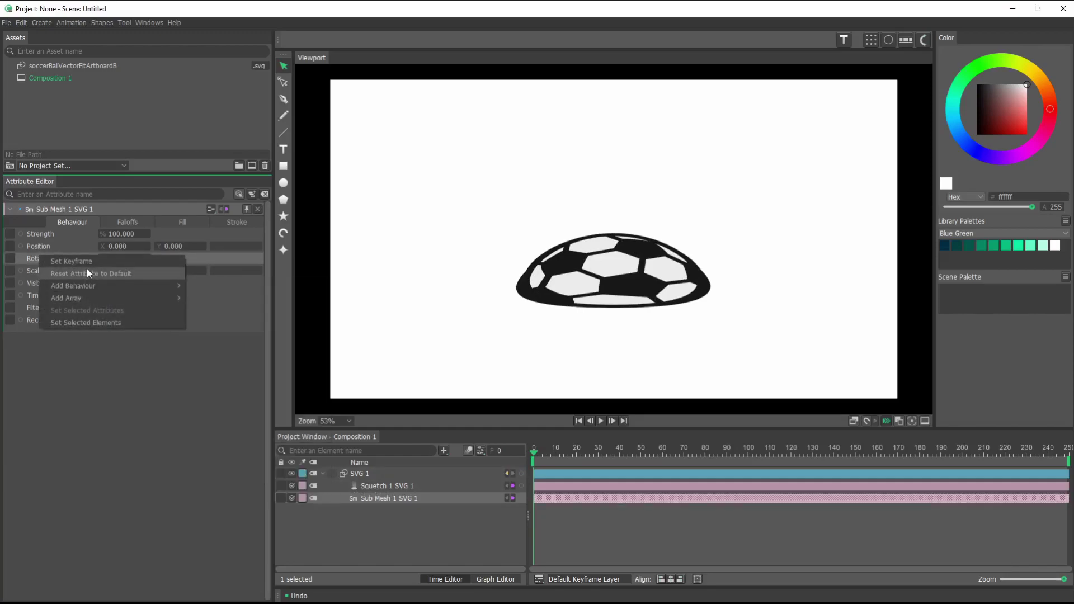
pyautogui.click(91, 273)
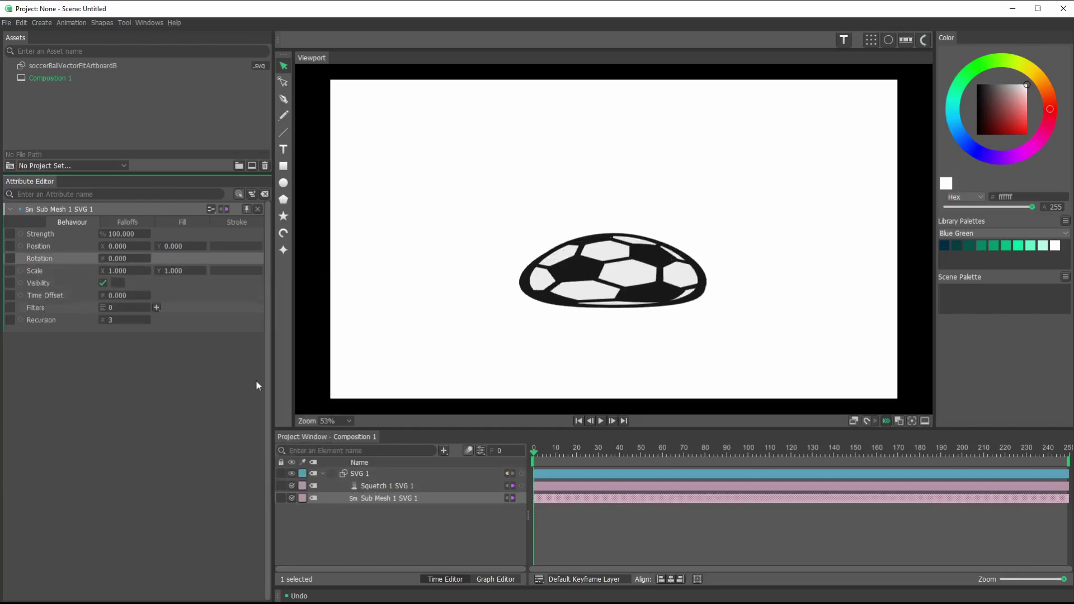
pyautogui.click(358, 474)
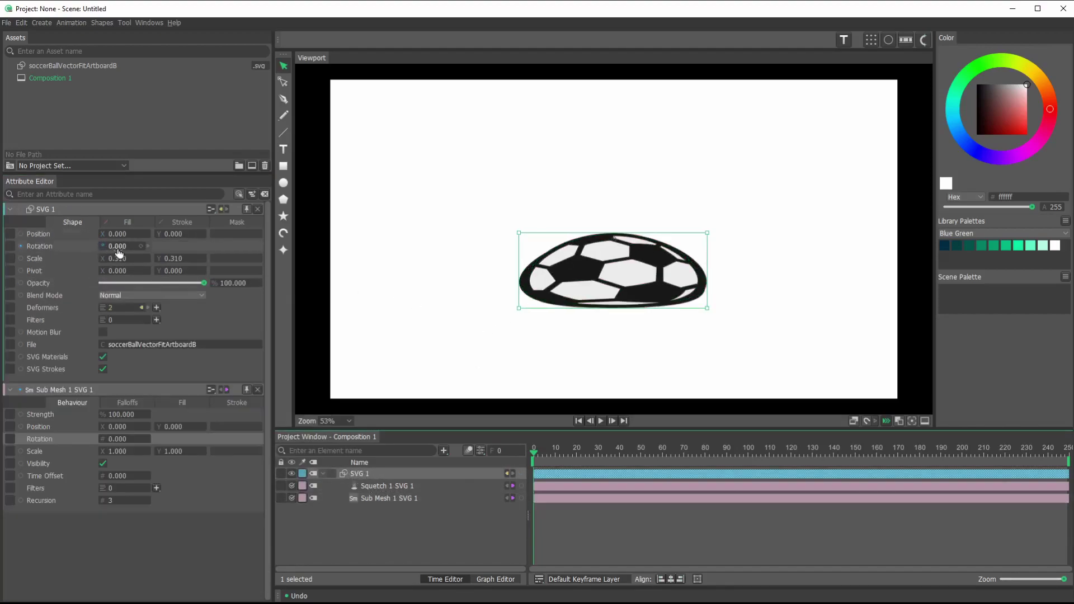
pyautogui.moveTo(118, 253); pyautogui.dragTo(152, 262)
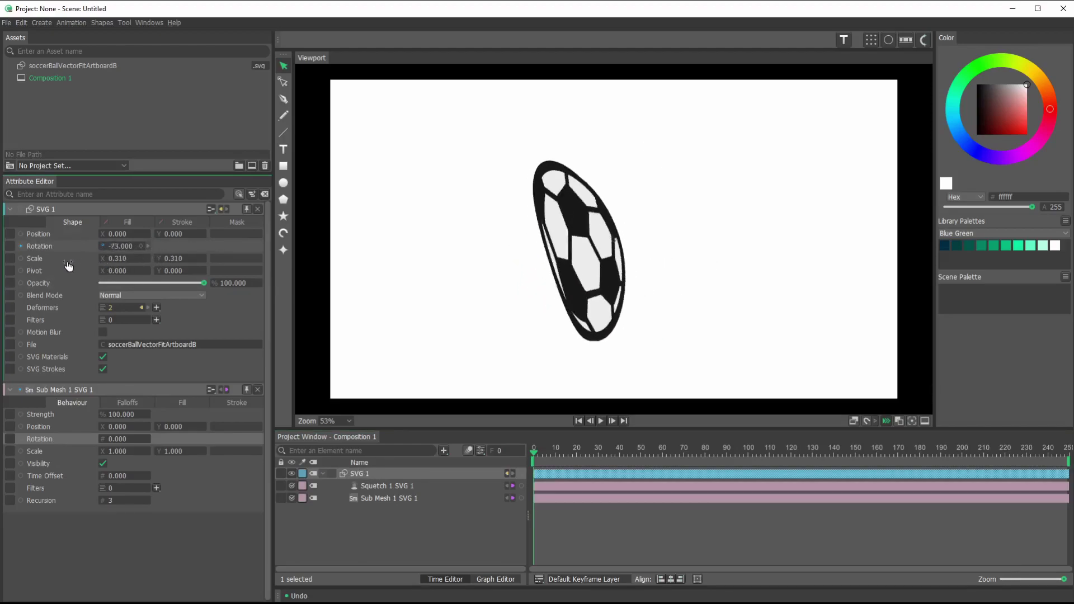
pyautogui.moveTo(69, 265); pyautogui.dragTo(167, 261)
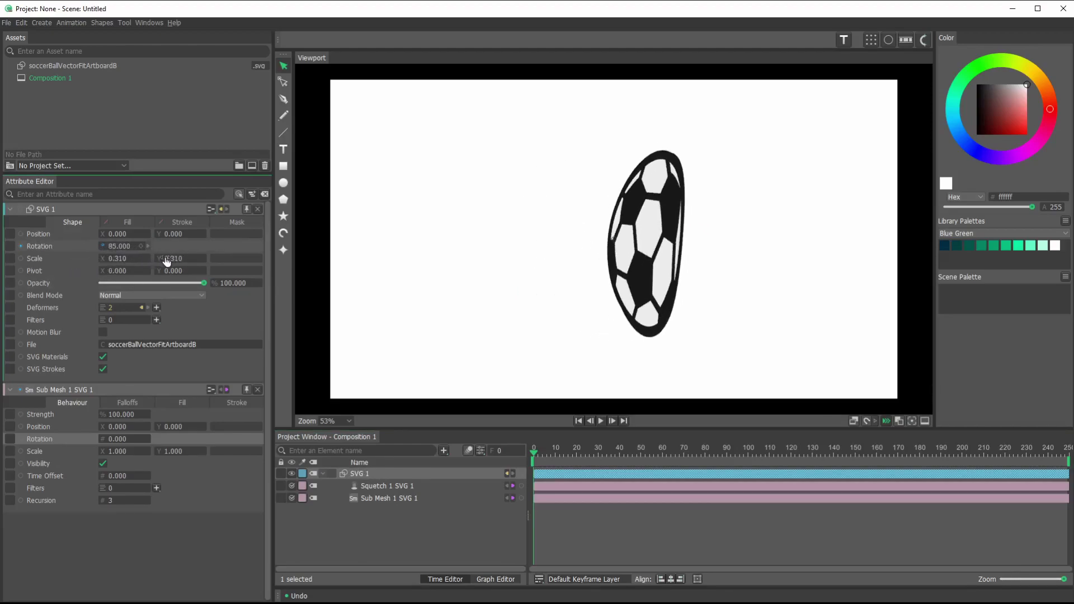
pyautogui.hotkey('ctrl', 'z')
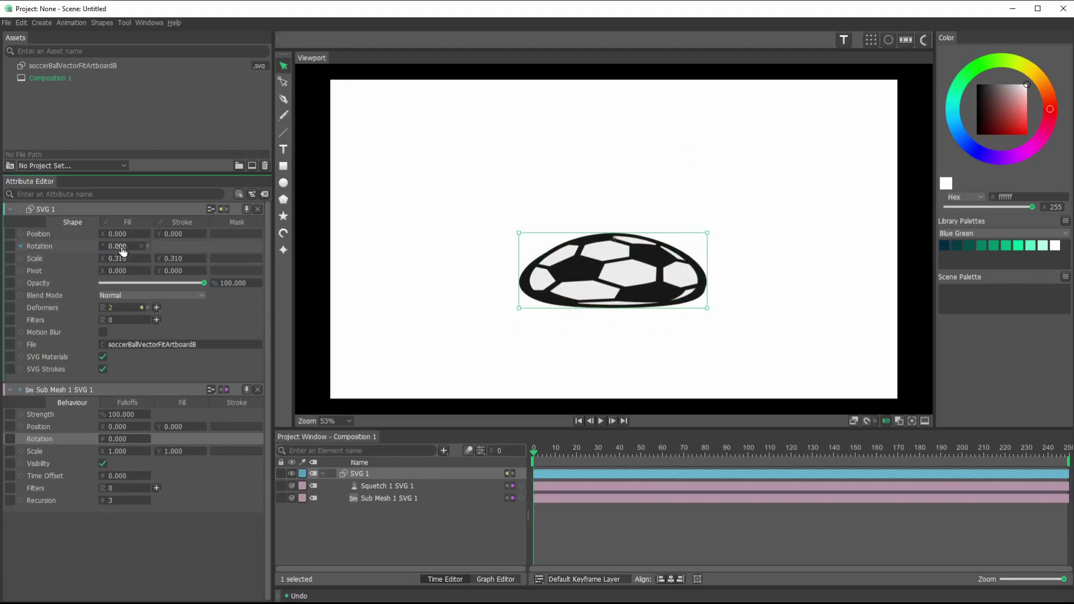
pyautogui.moveTo(109, 247); pyautogui.dragTo(170, 254)
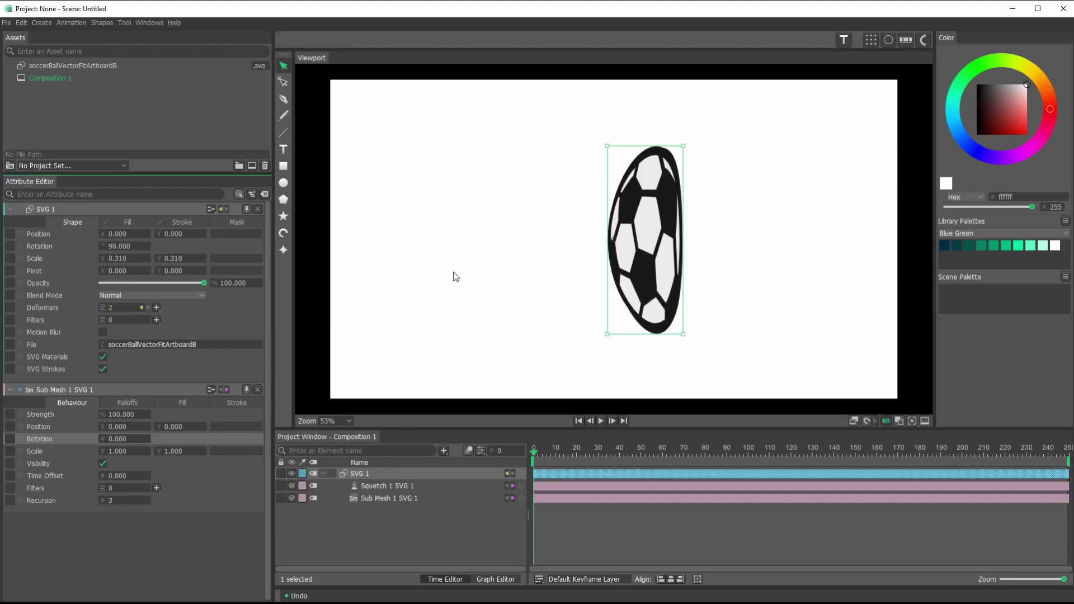
pyautogui.hotkey('ctrl', 'z')
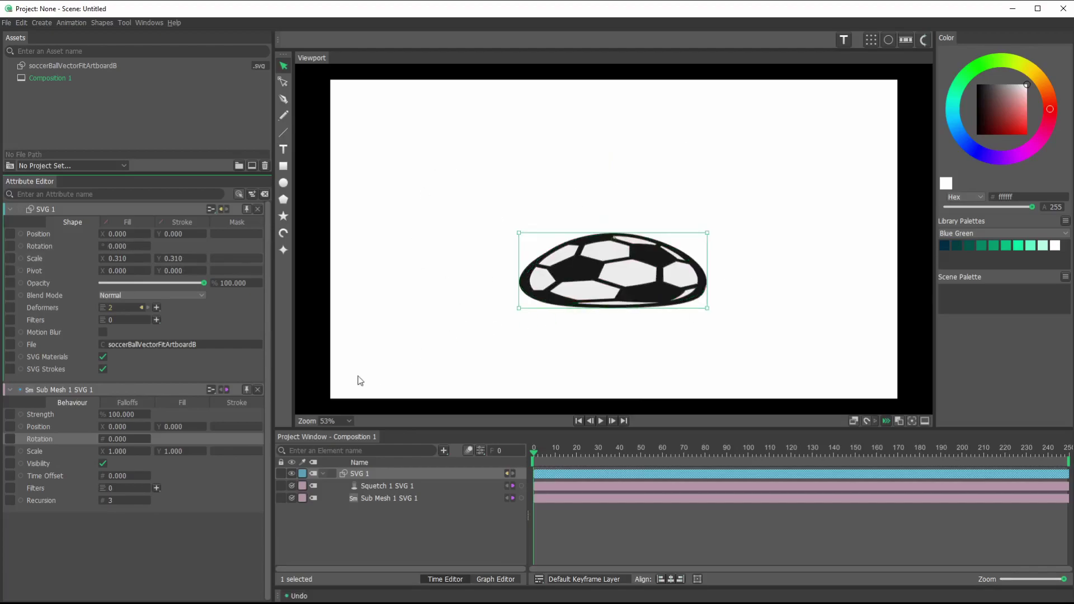
# Select Squetch 1 SVG 1 under SVG 1 and enter Strength 0.
pyautogui.click(381, 486)
pyautogui.click(388, 499)
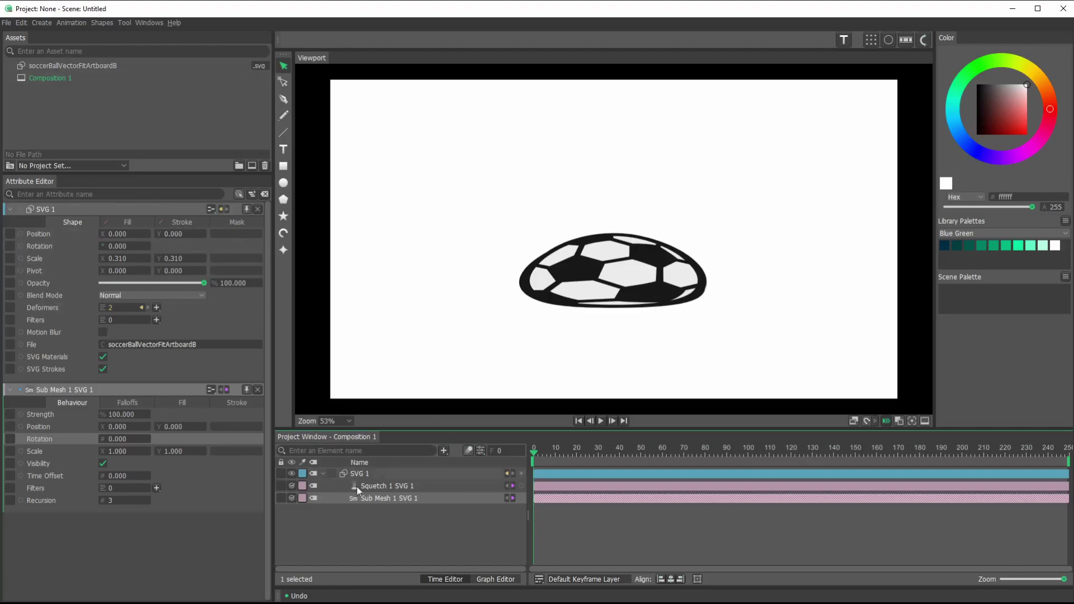
pyautogui.click(325, 474)
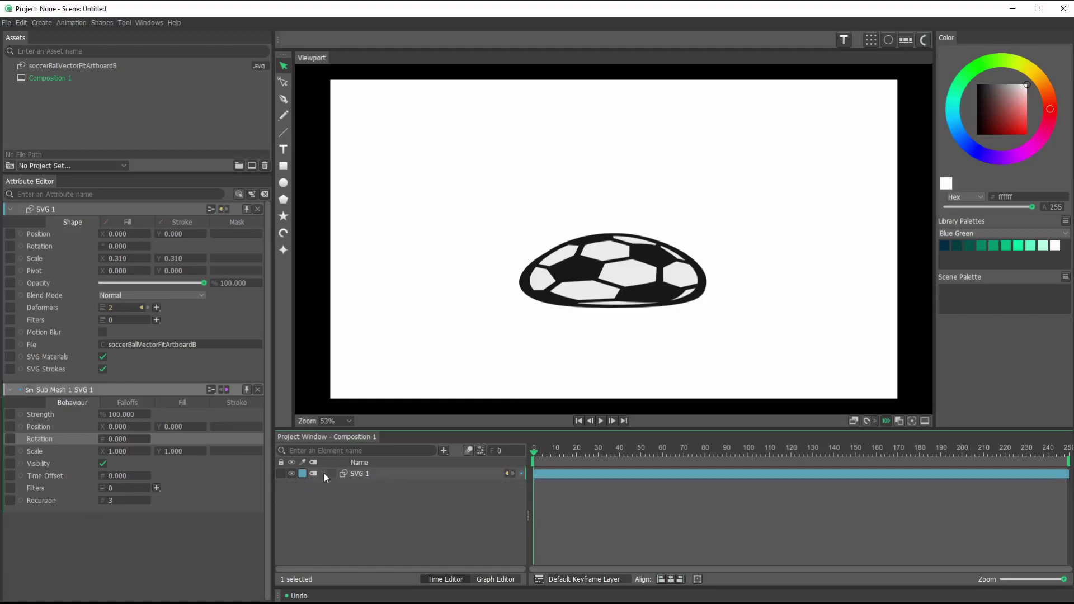
pyautogui.click(324, 472)
pyautogui.click(323, 472)
pyautogui.click(359, 473)
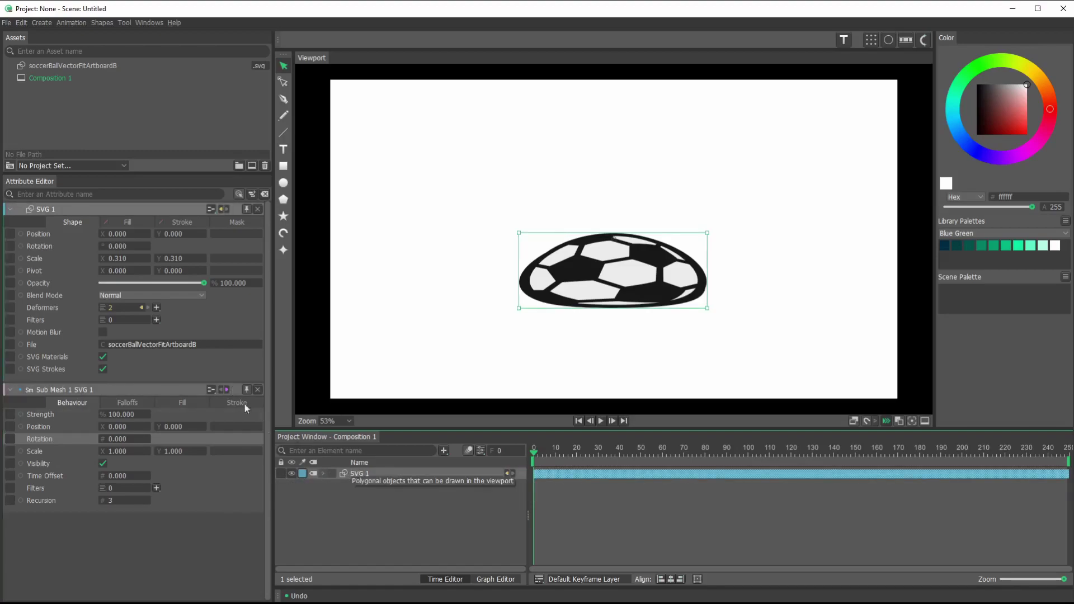
pyautogui.click(324, 473)
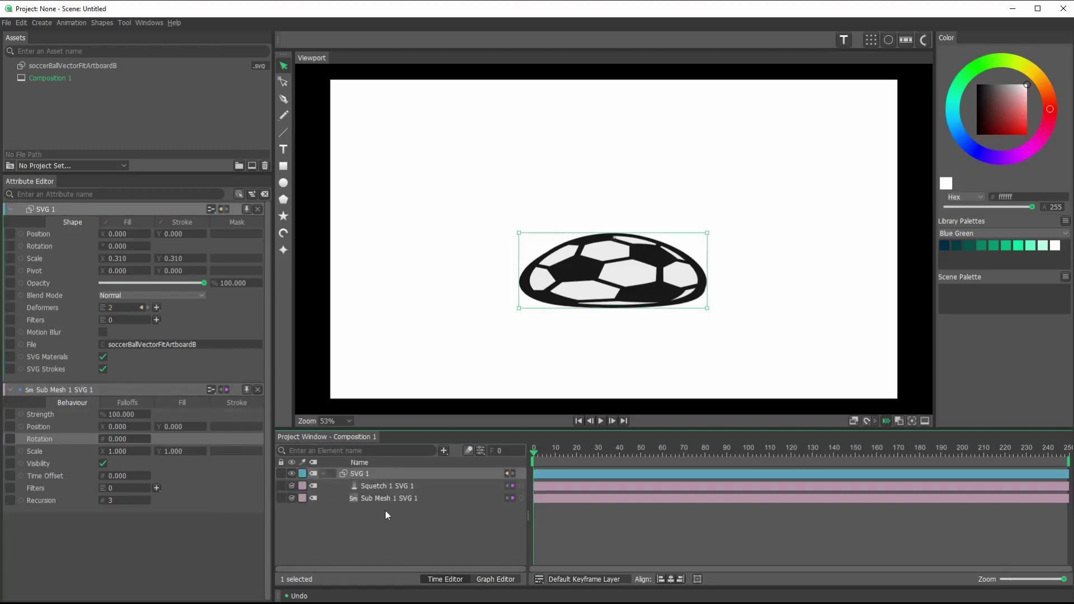
pyautogui.click(367, 486)
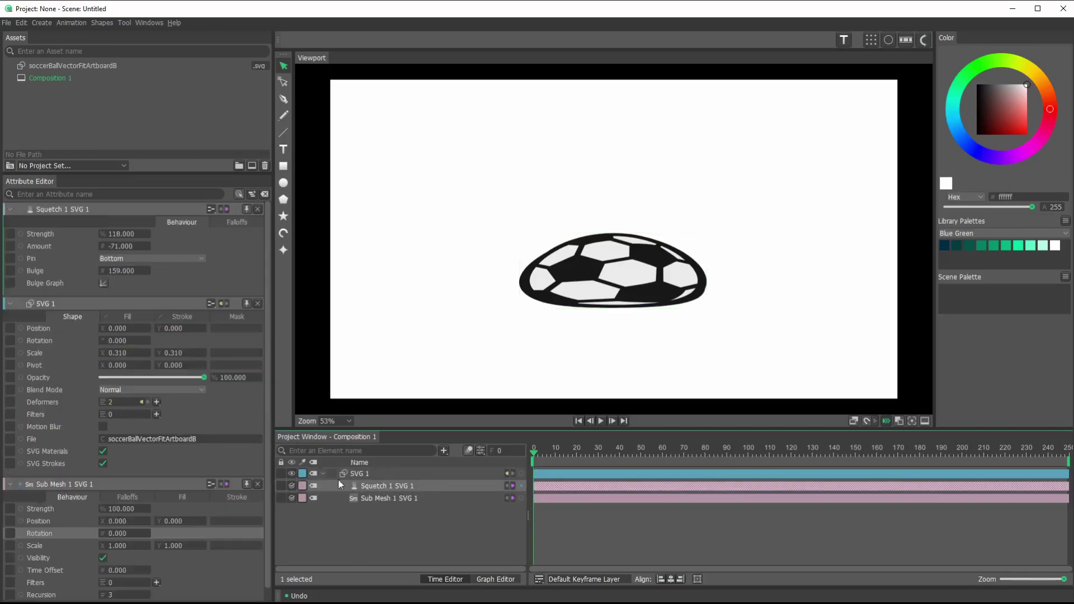
pyautogui.click(123, 234)
pyautogui.write('0')
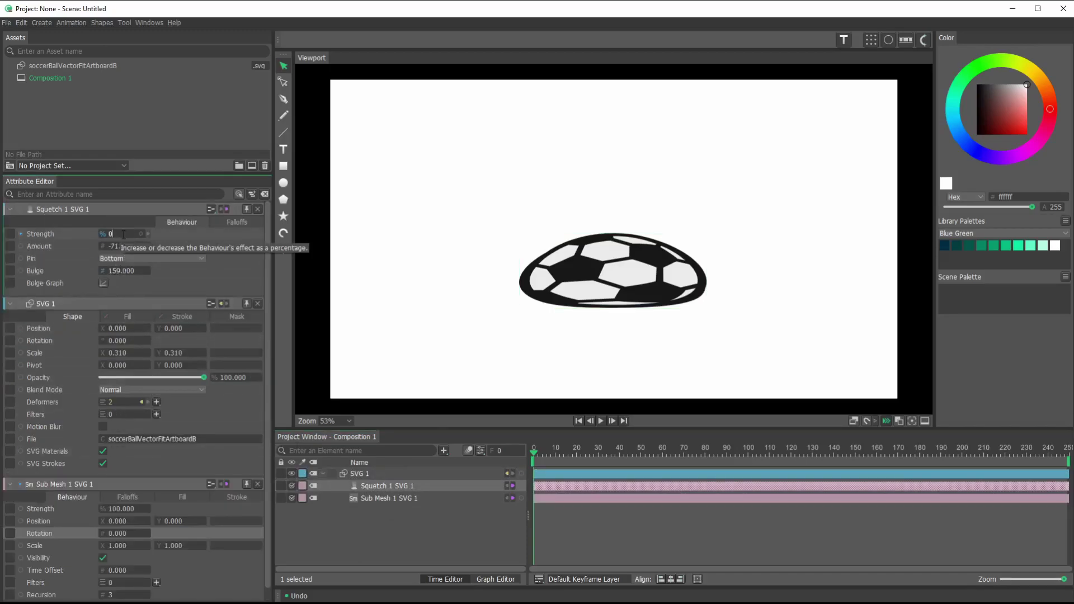
pyautogui.press('Return')
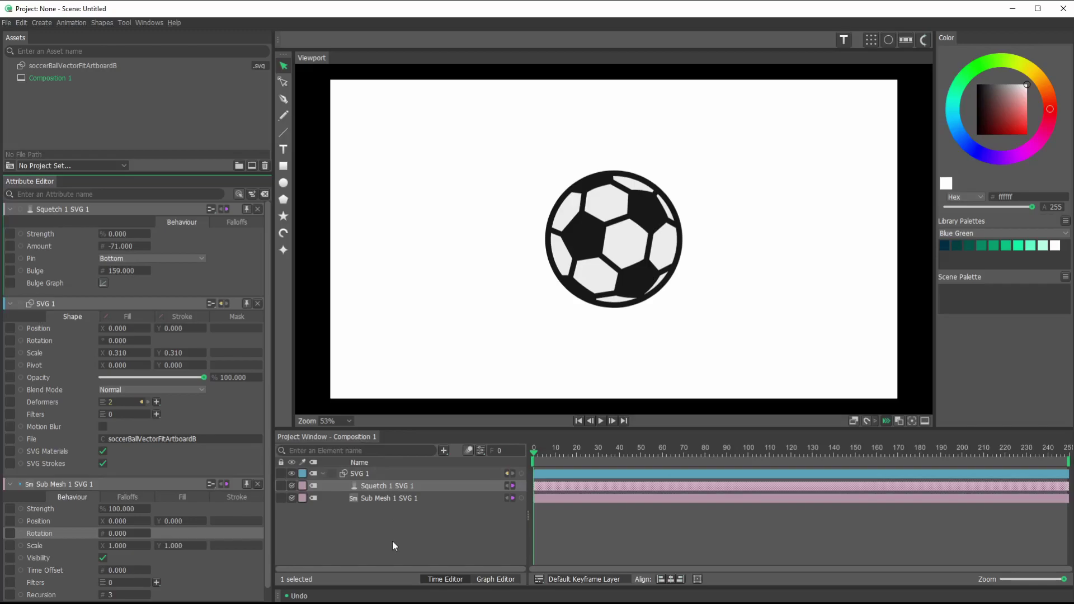
pyautogui.click(393, 542)
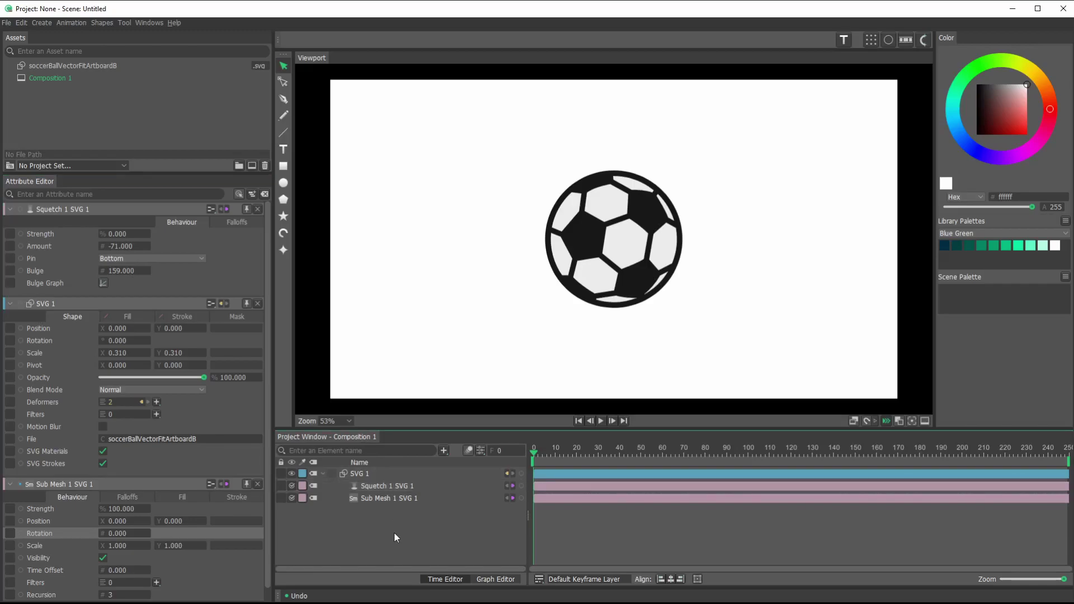
# Pre-Compose SVG 1 into Composition 2, then double-click Composition 2 to enter it.
pyautogui.click(324, 474)
pyautogui.click(345, 473)
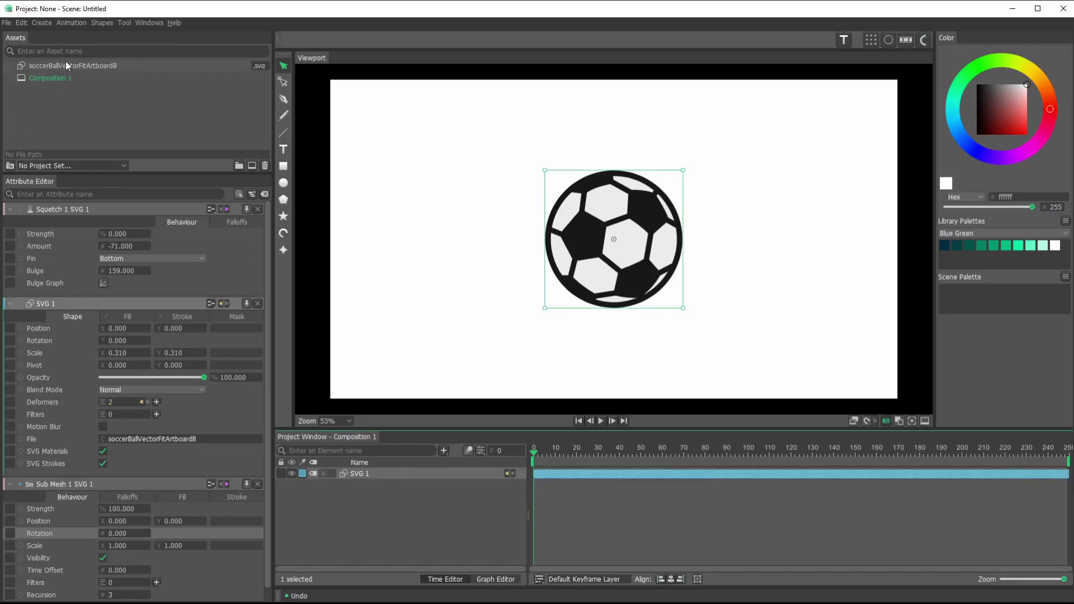
pyautogui.rightClick(364, 475)
pyautogui.moveTo(417, 501)
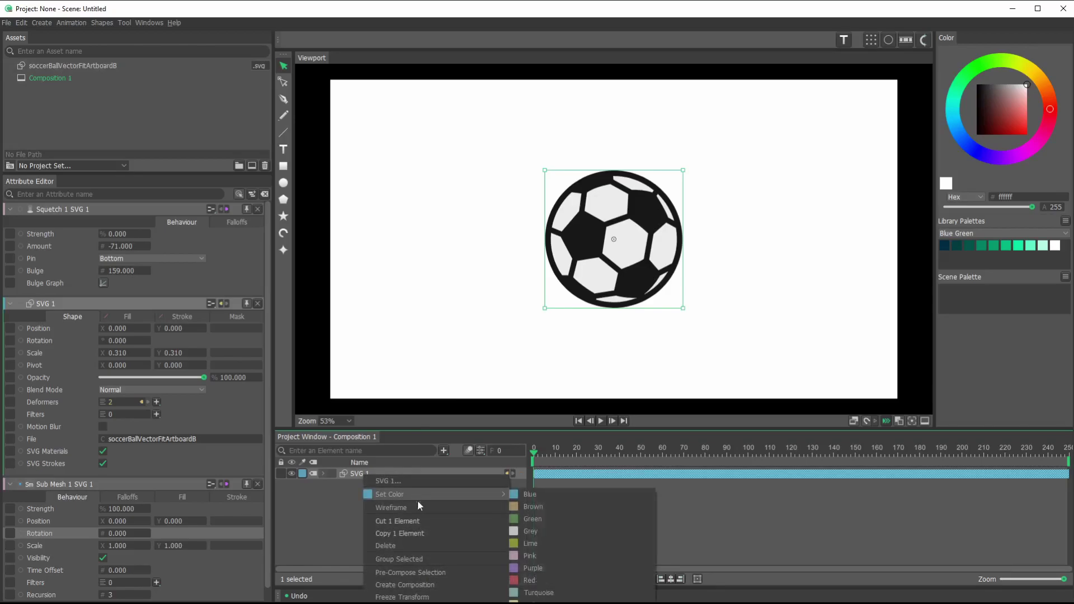
pyautogui.click(424, 575)
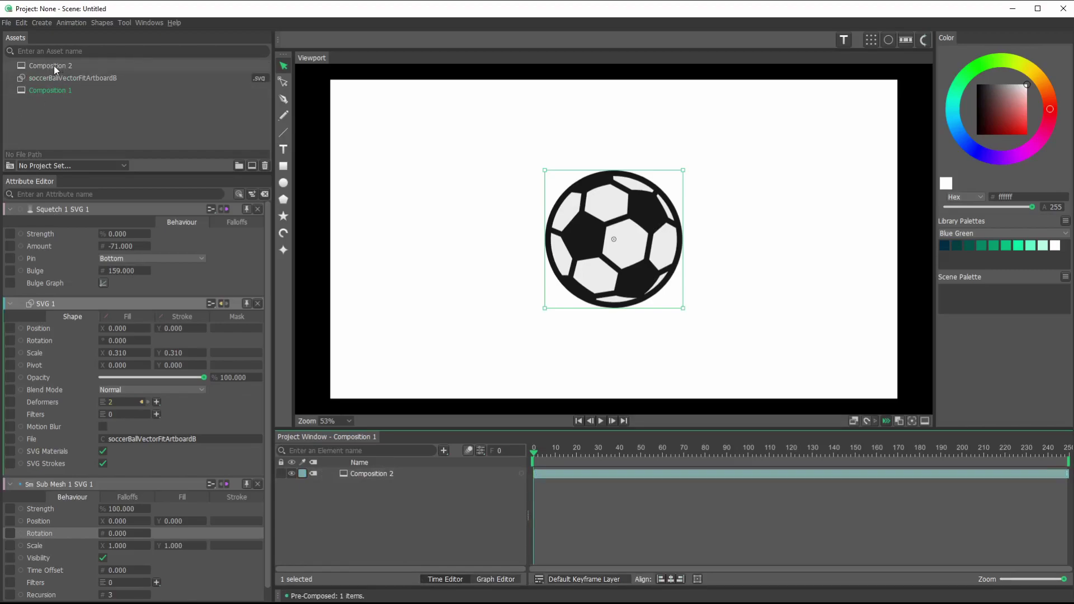
pyautogui.click(374, 475)
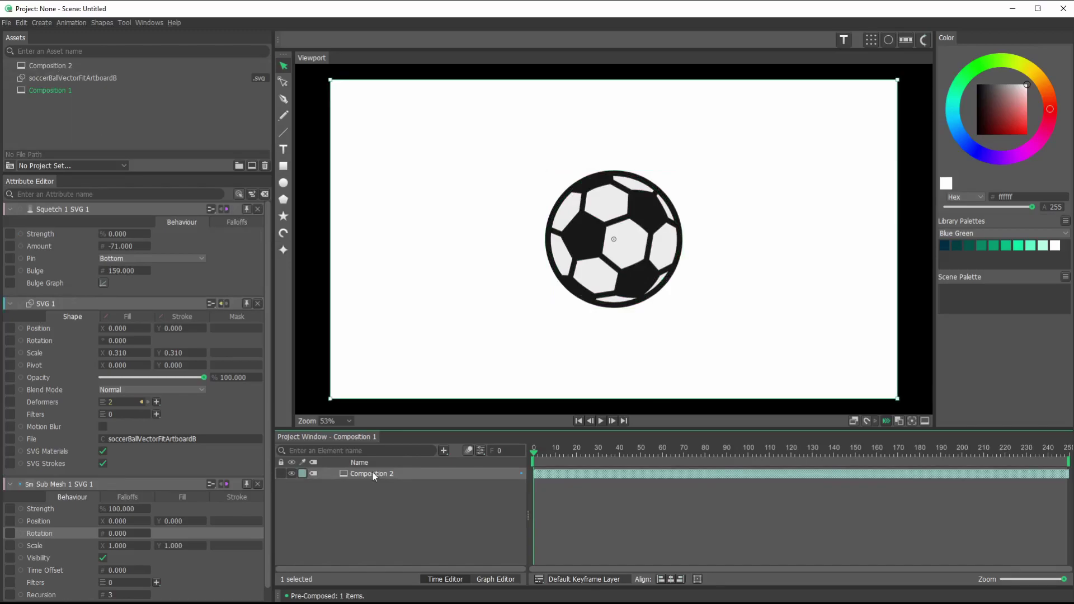
pyautogui.doubleClick(373, 475)
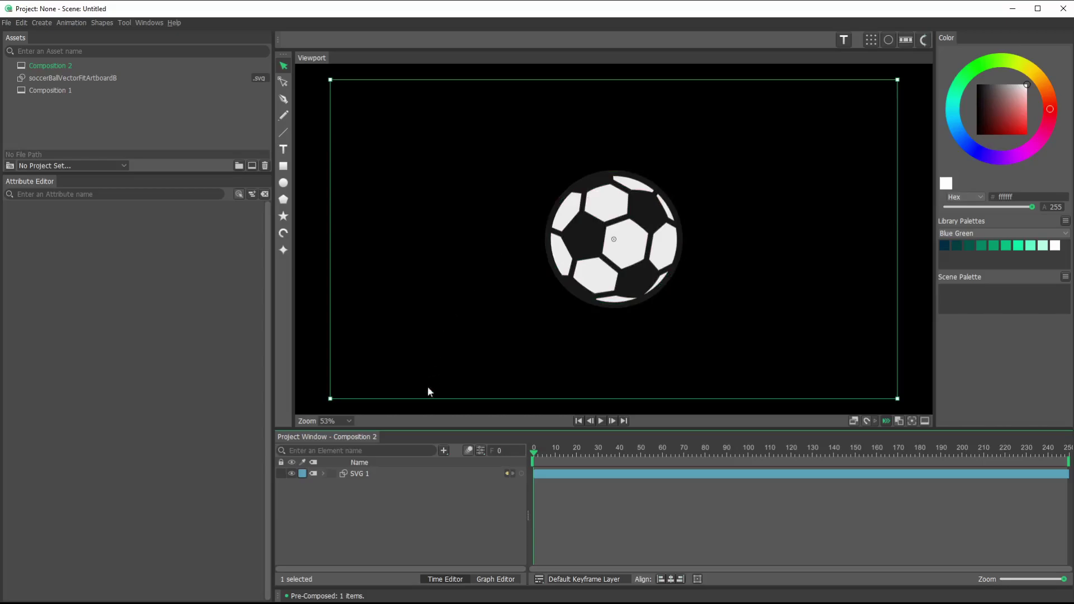
# In Composition 1, lower the Composition 2 layer to Position Y -321 and keyframe X and Y at frame 0.
pyautogui.doubleClick(52, 91)
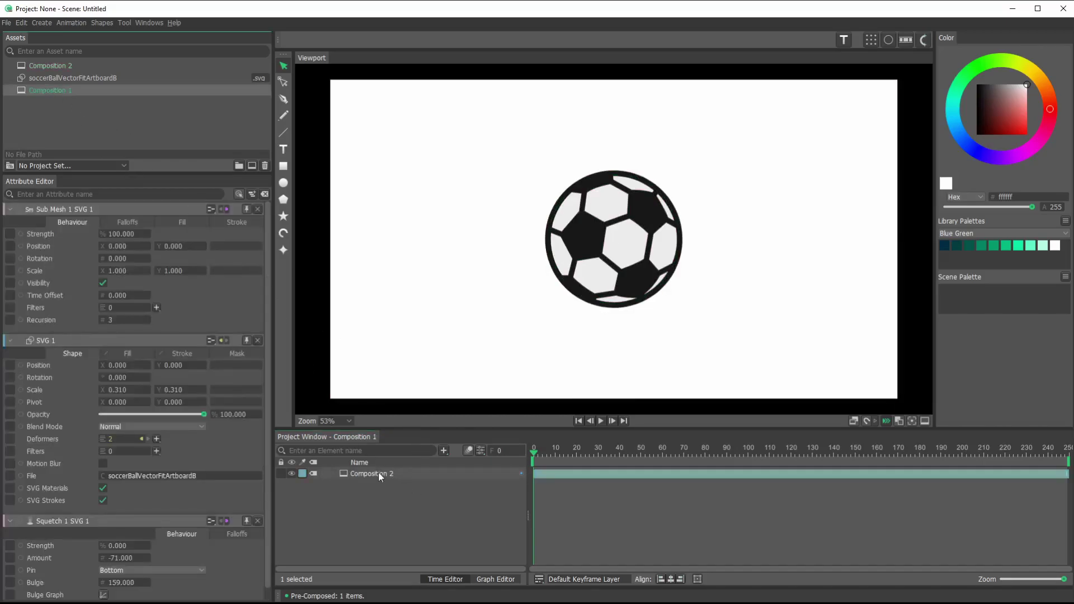
pyautogui.click(376, 475)
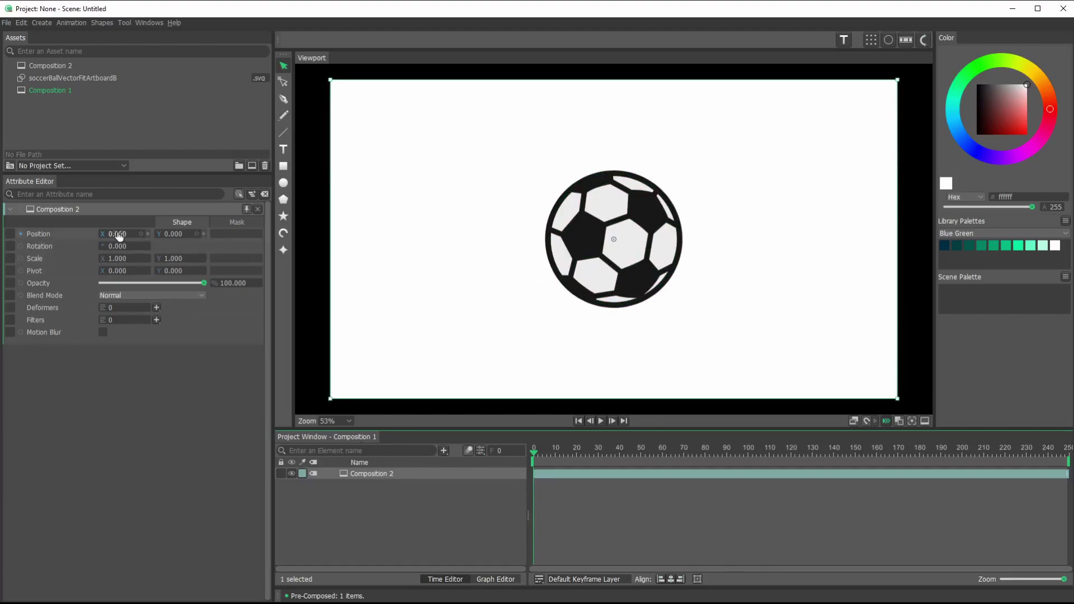
pyautogui.moveTo(173, 234); pyautogui.dragTo(7, 249)
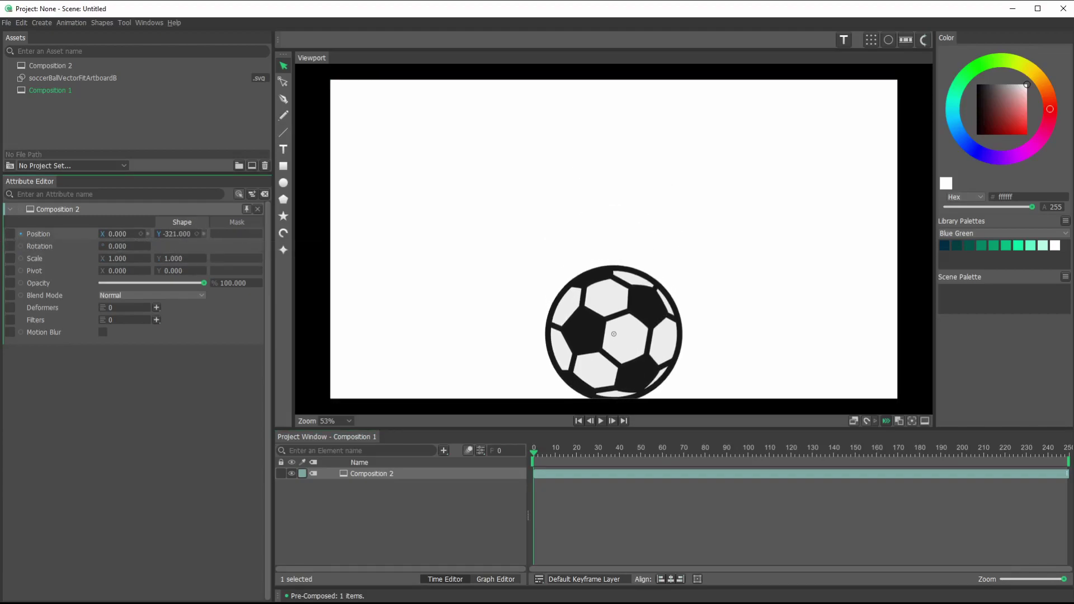
pyautogui.click(141, 234)
pyautogui.click(196, 234)
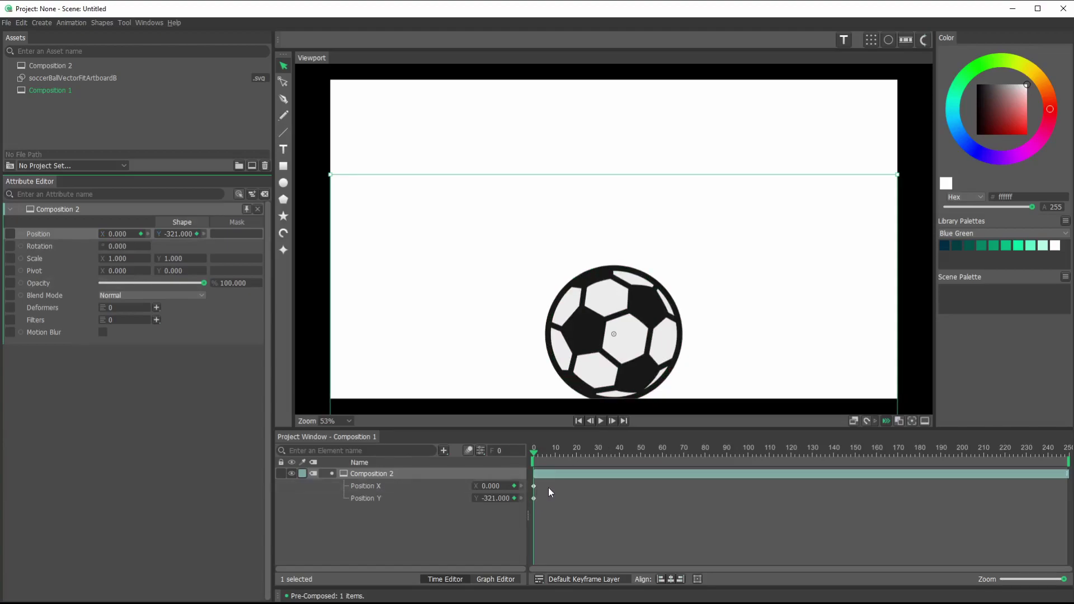
pyautogui.click(535, 498)
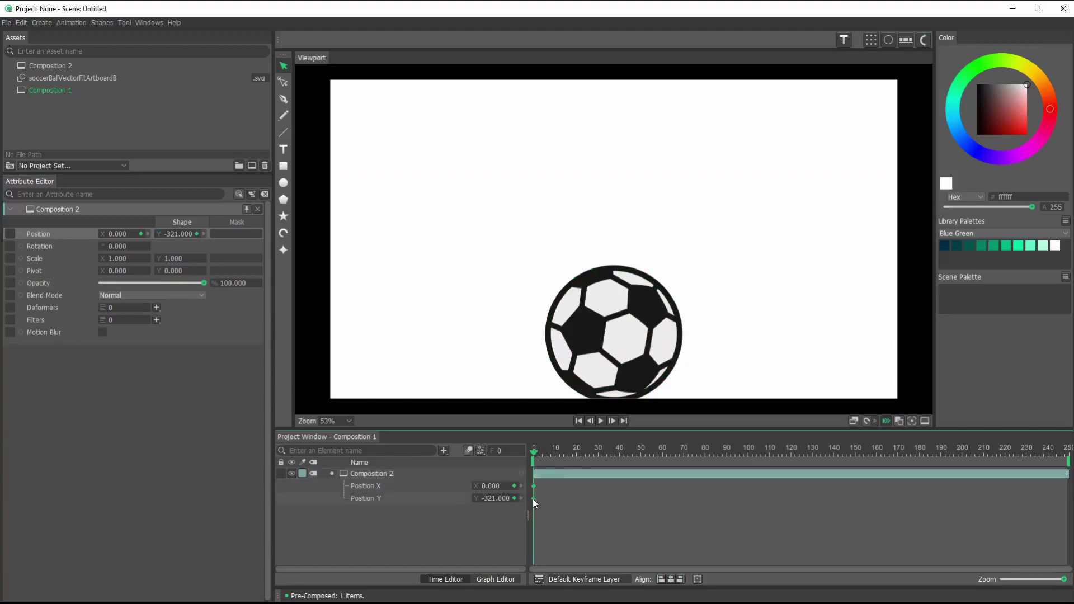
# Shift the position keys later, start the ball top-left at frame 0, and ground it at frame 54.
pyautogui.moveTo(533, 499); pyautogui.dragTo(633, 494)
pyautogui.scroll(-2, 611, 357)
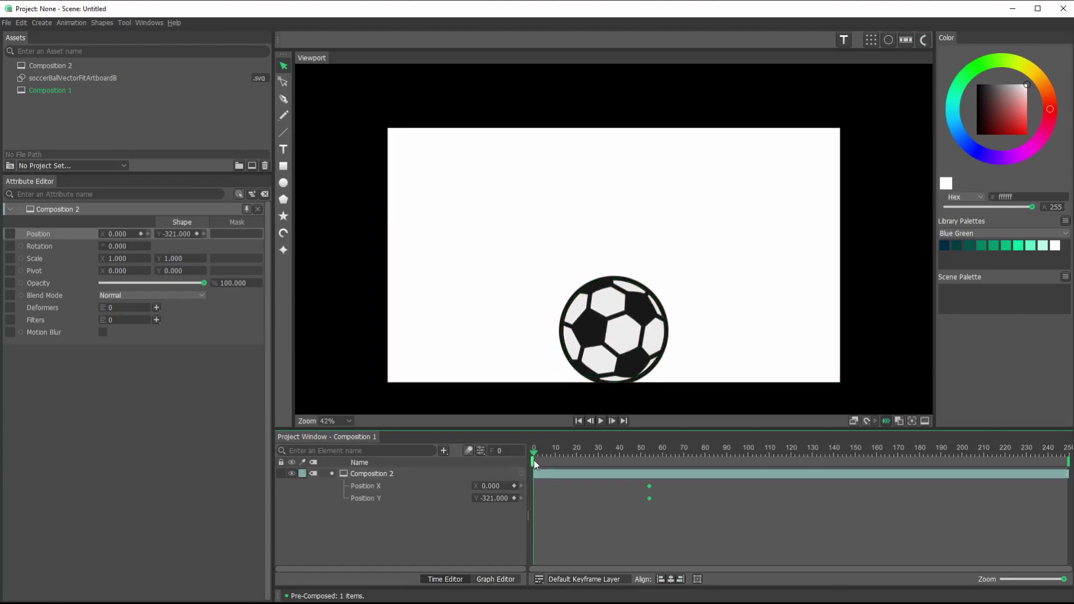
pyautogui.moveTo(625, 361); pyautogui.dragTo(379, 101)
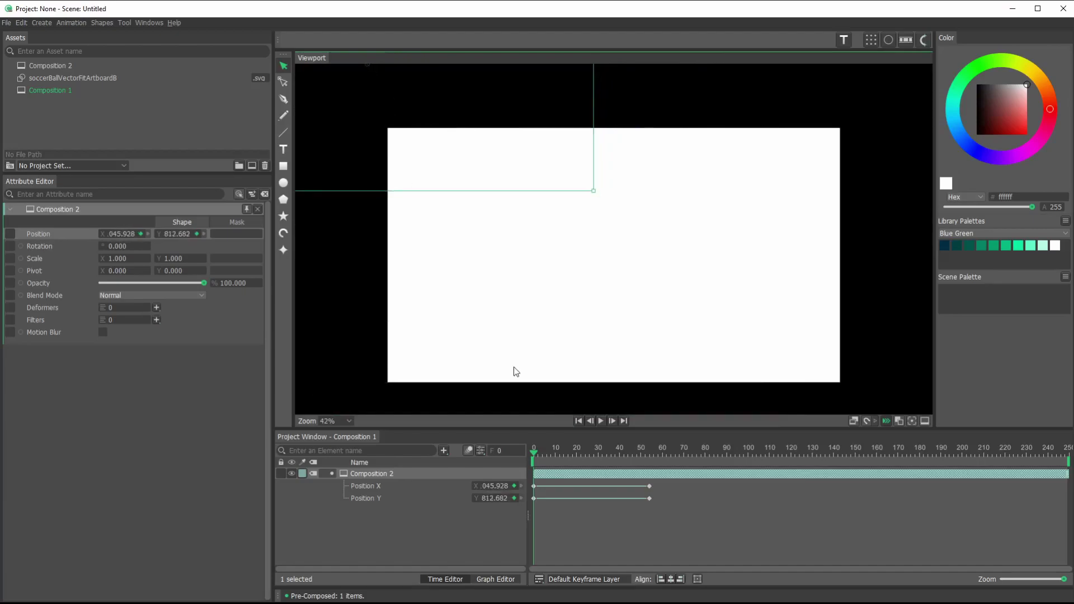
pyautogui.moveTo(538, 460); pyautogui.dragTo(653, 473)
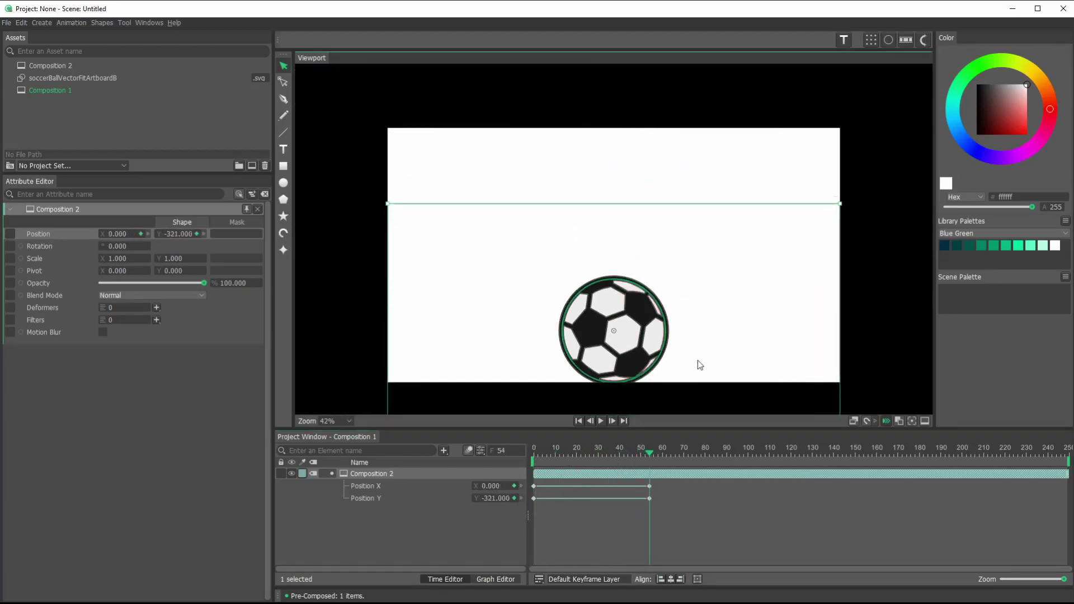
pyautogui.moveTo(698, 361); pyautogui.dragTo(599, 357)
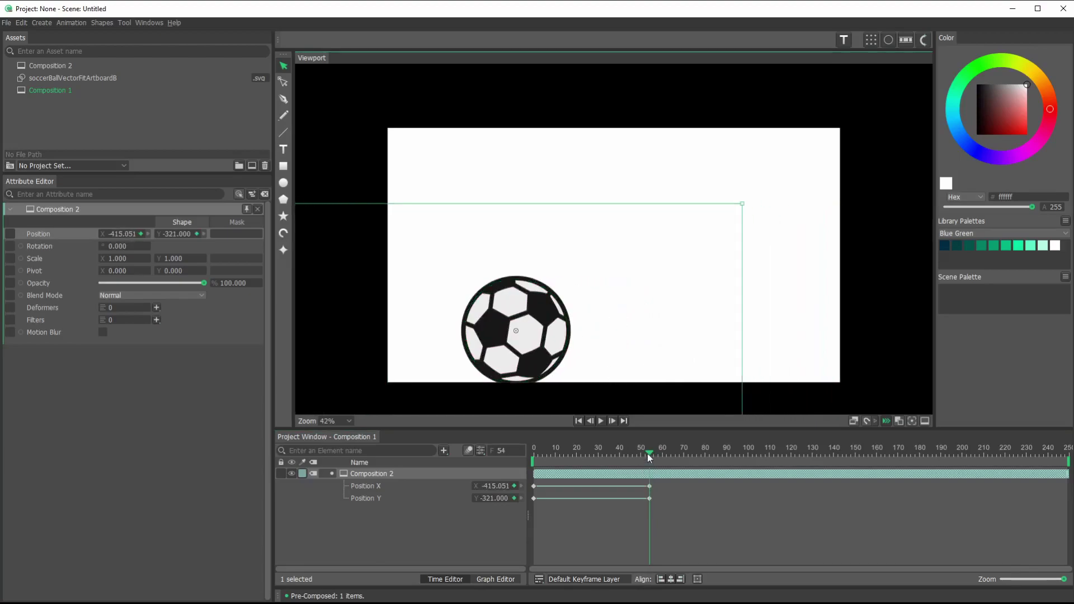
# Land the ball on the right at frame 131 and raise it to Y 82.192 at frame 94.
pyautogui.moveTo(650, 453); pyautogui.dragTo(814, 453)
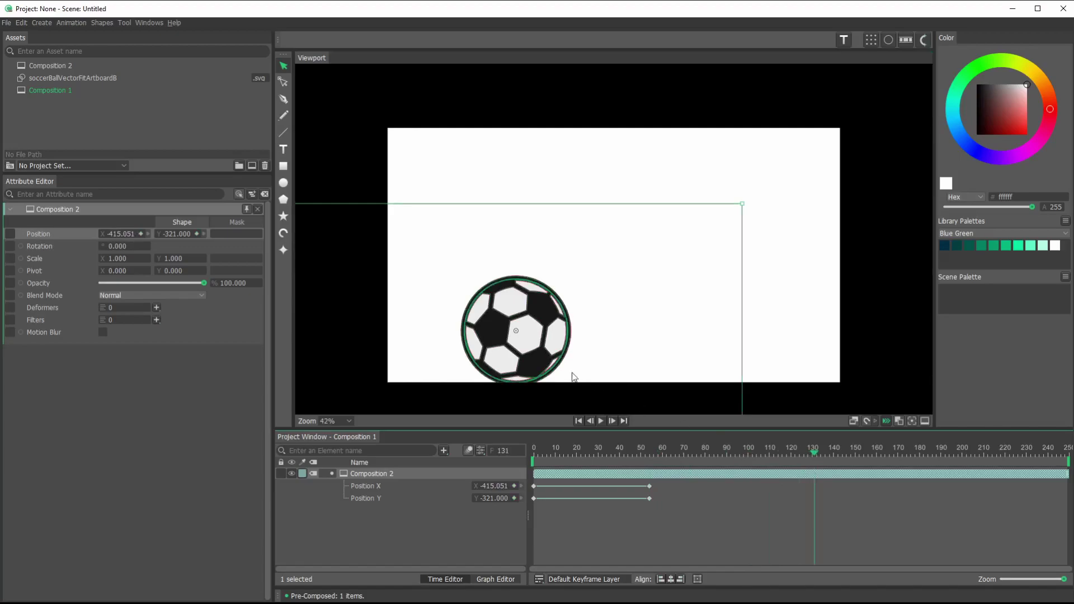
pyautogui.moveTo(535, 361); pyautogui.dragTo(715, 363)
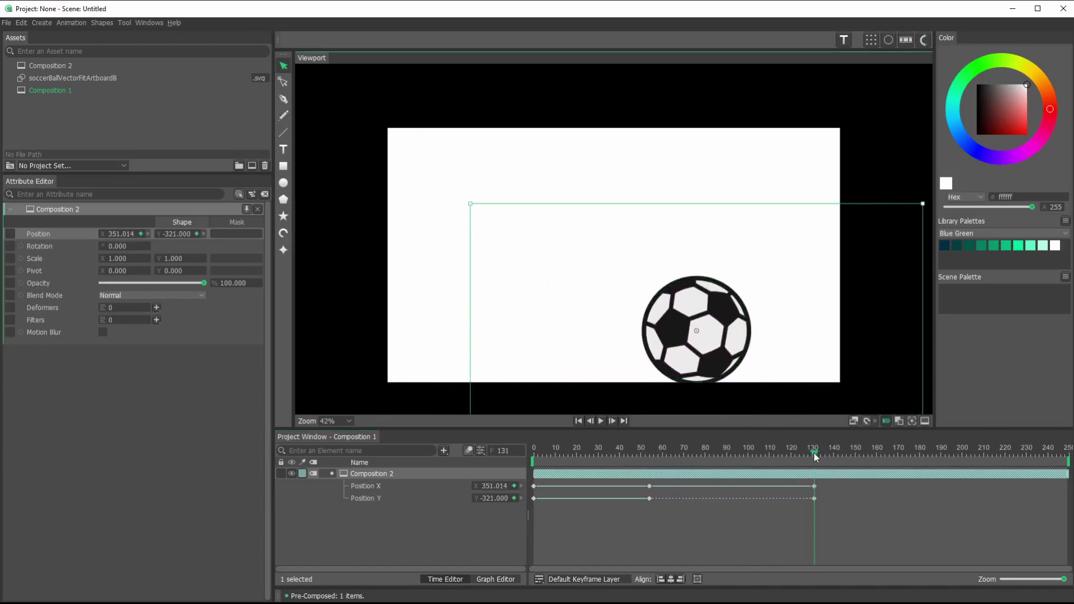
pyautogui.moveTo(814, 456); pyautogui.dragTo(736, 461)
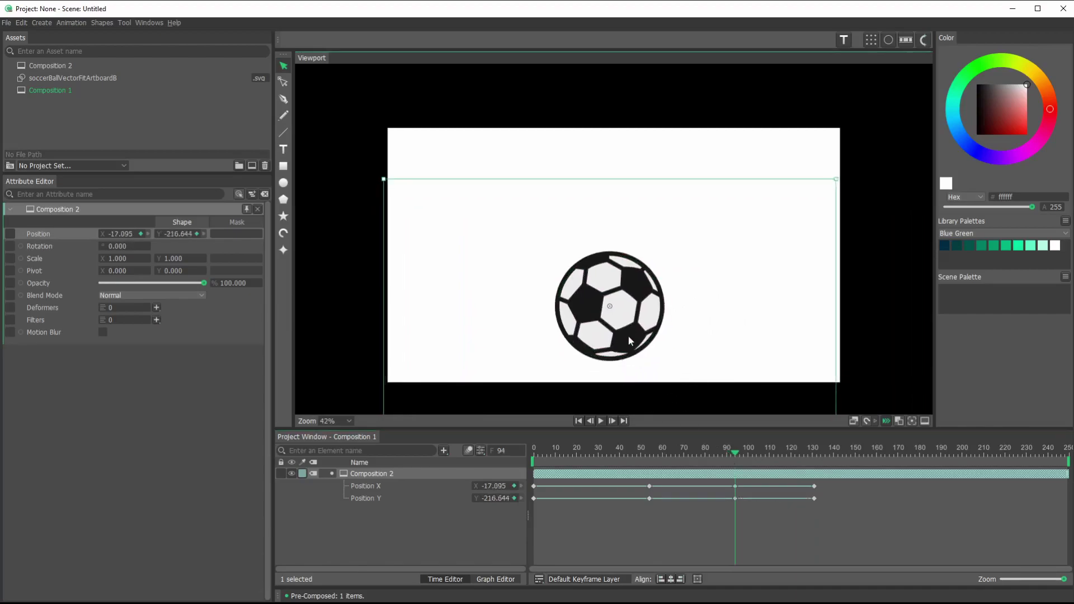
pyautogui.moveTo(629, 337); pyautogui.dragTo(633, 274)
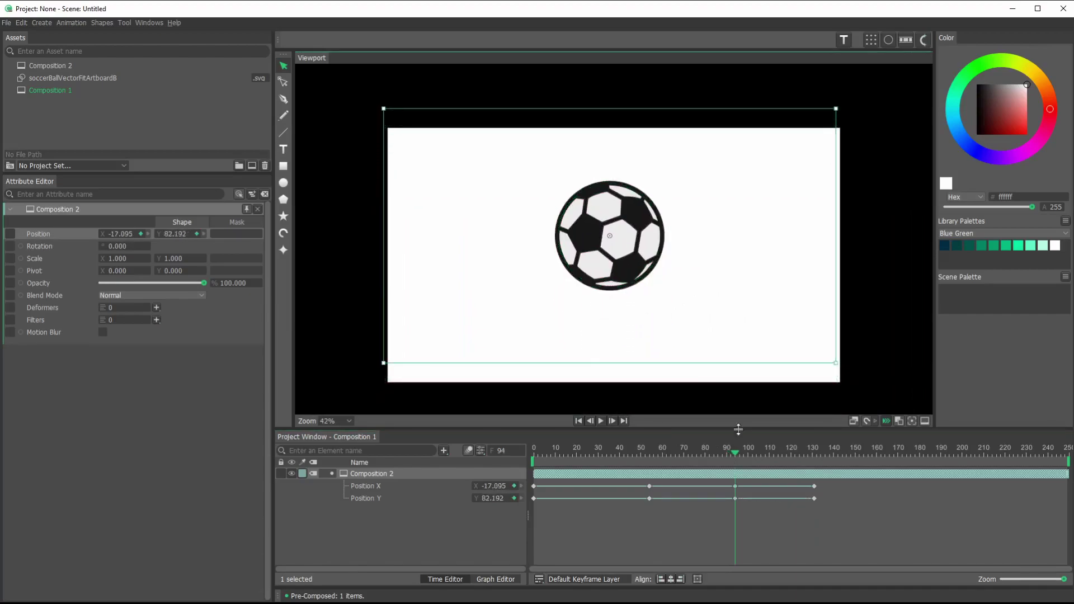
pyautogui.moveTo(744, 464); pyautogui.dragTo(546, 485)
# End the playback range at frame 151, then play and scrub through the bounce.
pyautogui.click(858, 516)
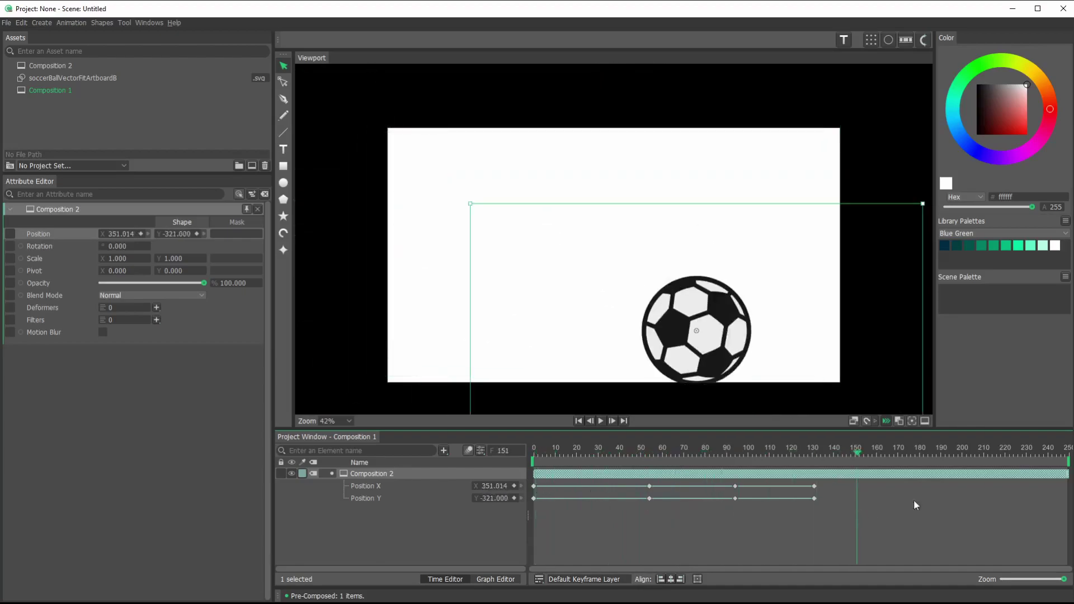
pyautogui.moveTo(1069, 464); pyautogui.dragTo(859, 463)
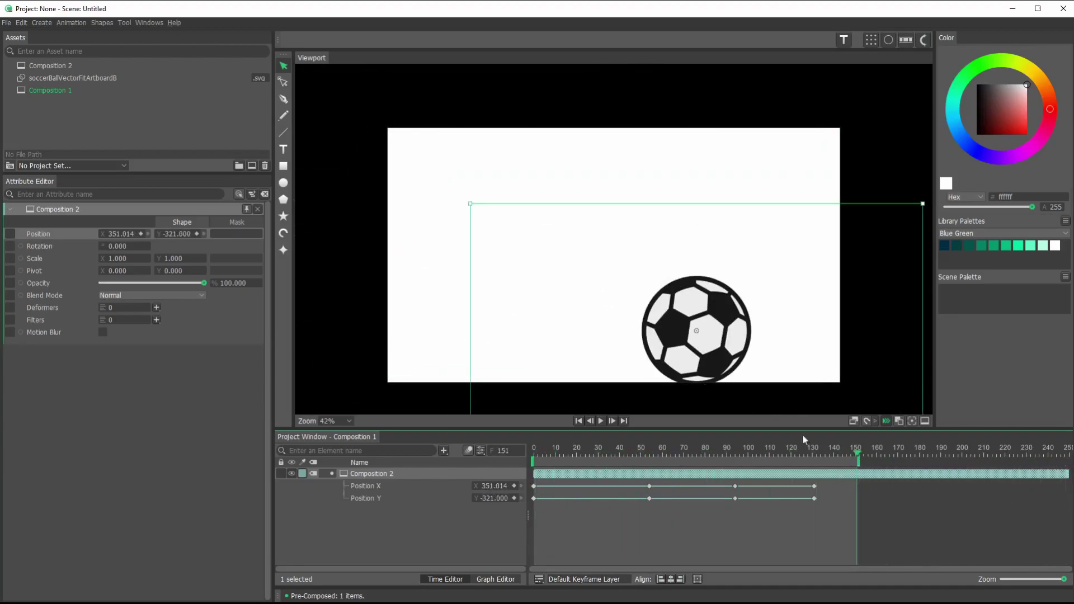
pyautogui.click(601, 421)
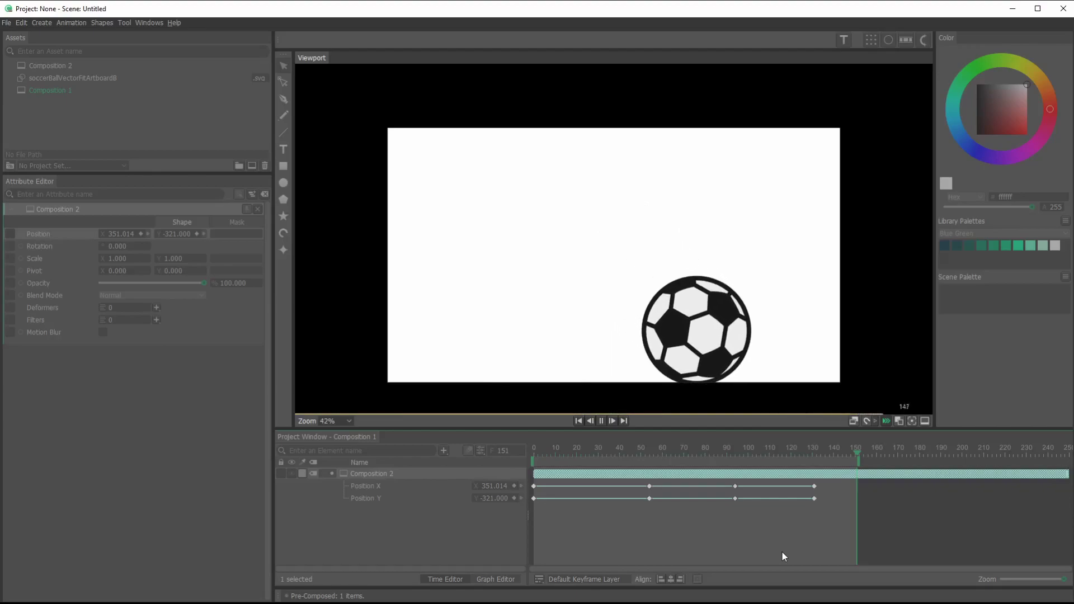
pyautogui.click(603, 418)
pyautogui.moveTo(535, 455); pyautogui.dragTo(669, 468)
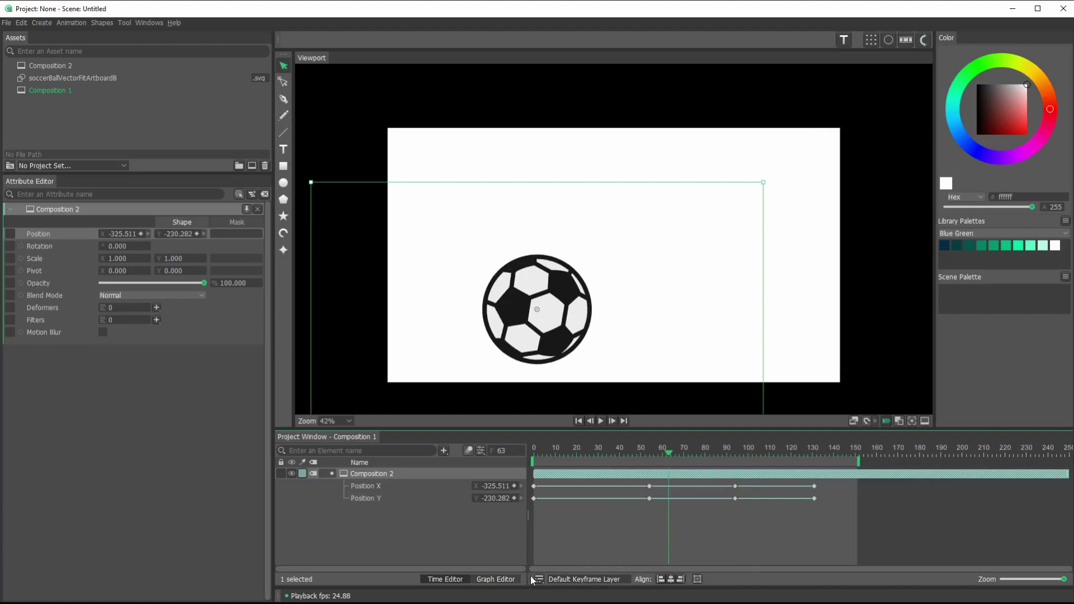
# Make the first and peak Position Y keys Bezier, flattening their tangents to ease the fall and apex.
pyautogui.click(372, 527)
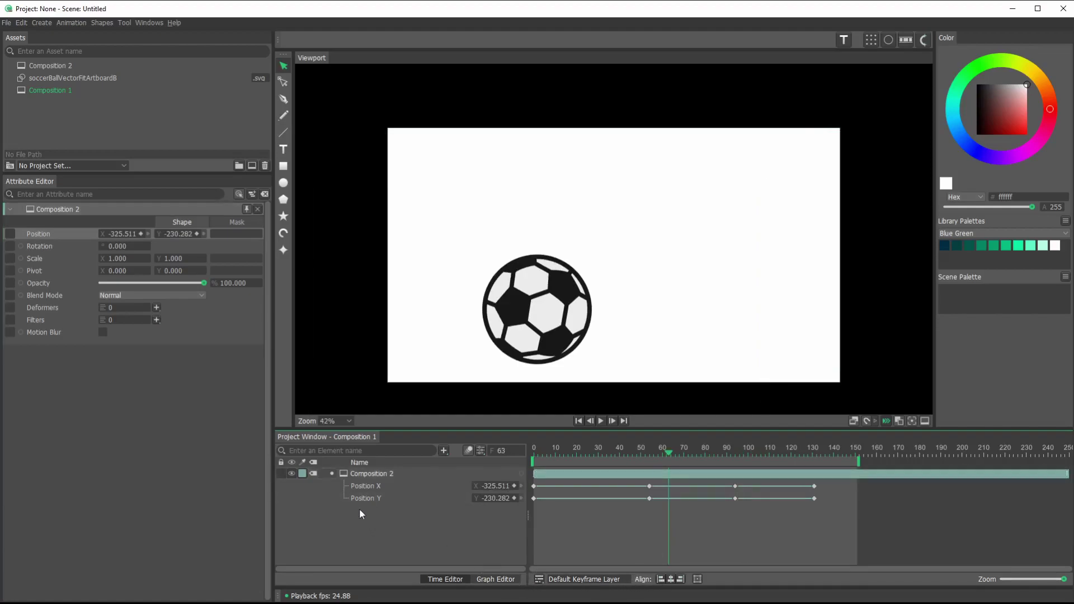
pyautogui.click(496, 580)
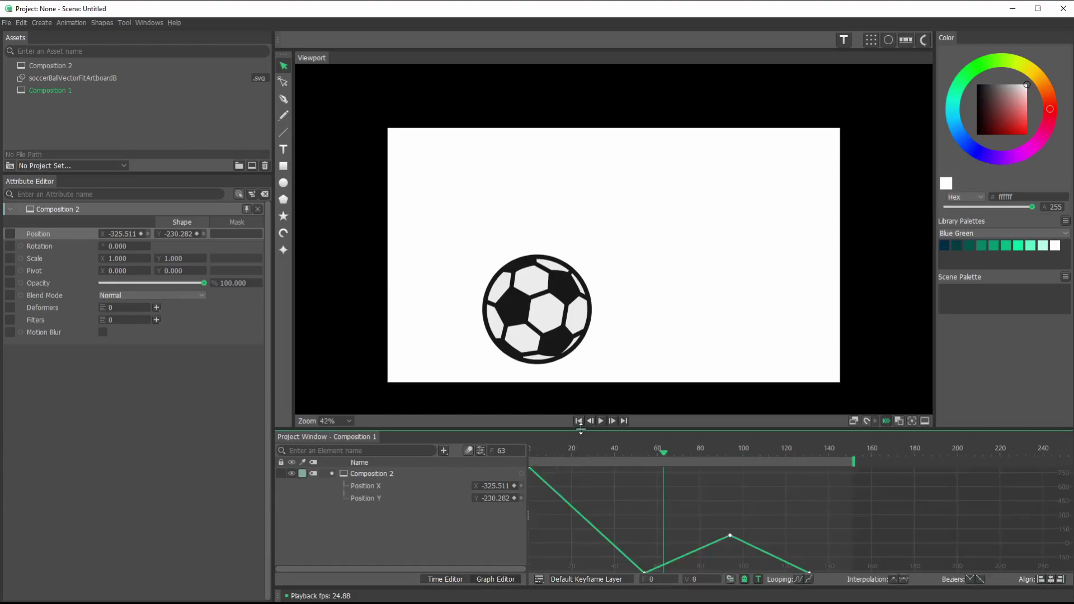
pyautogui.moveTo(581, 428); pyautogui.dragTo(562, 219)
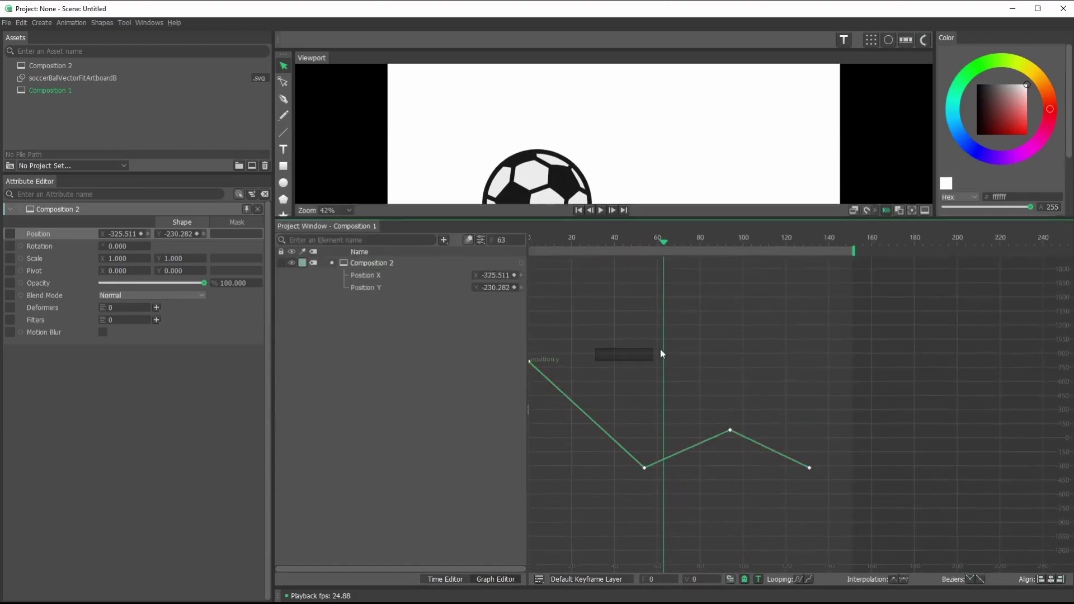
pyautogui.click(527, 362)
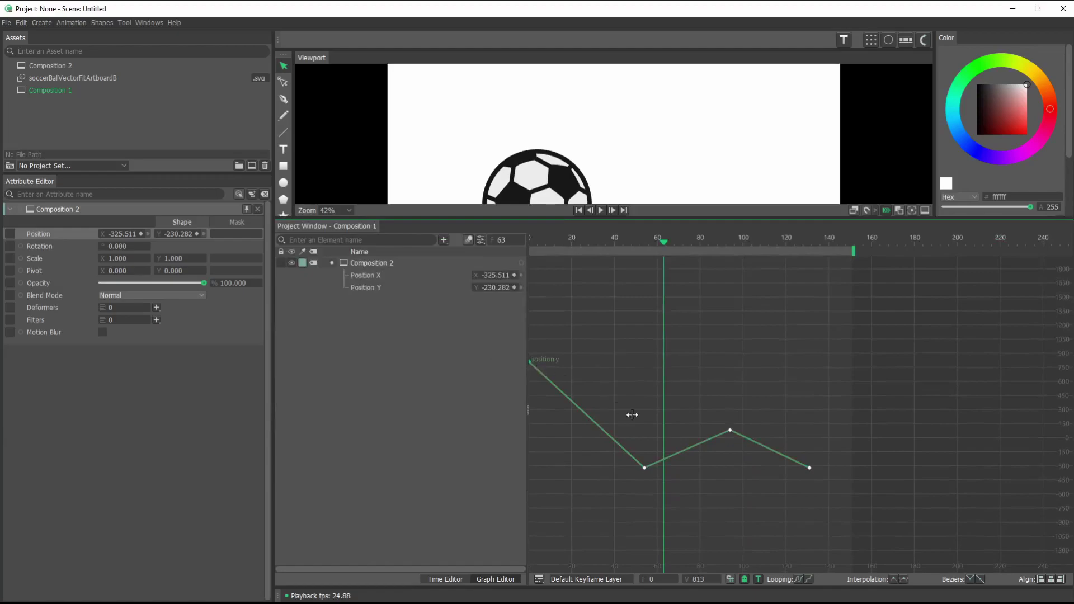
pyautogui.keyDown('shift'); pyautogui.click(731, 432); pyautogui.keyUp('shift')
pyautogui.click(906, 580)
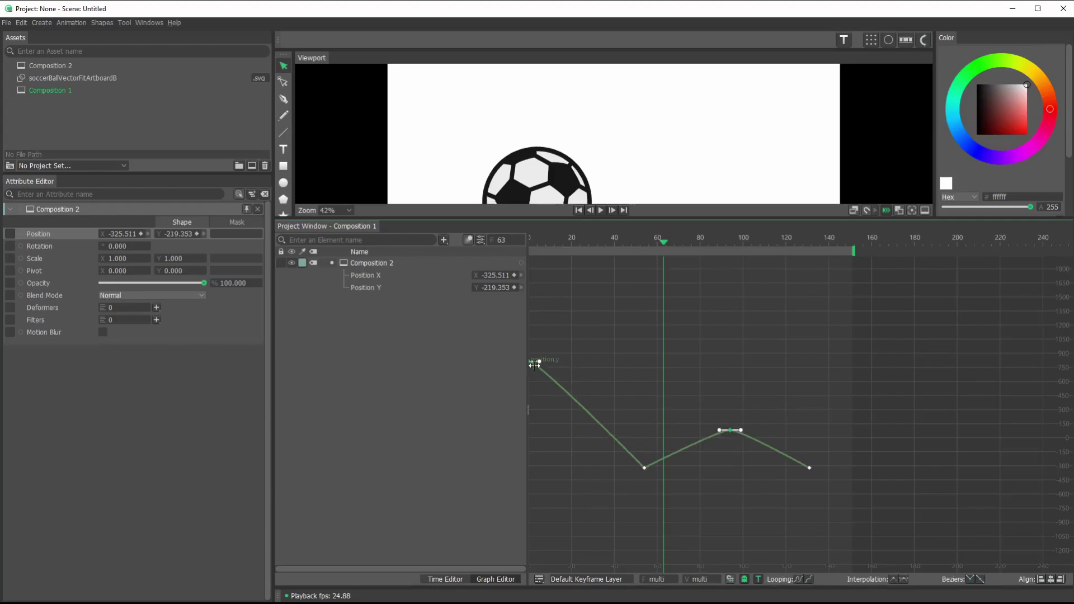
pyautogui.moveTo(538, 361); pyautogui.dragTo(598, 361)
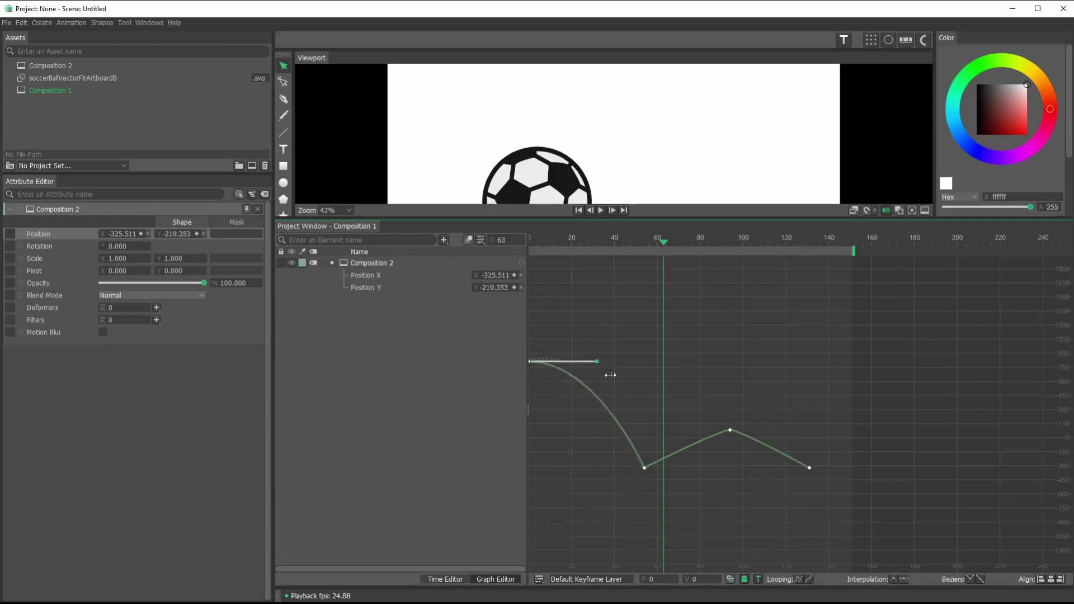
pyautogui.click(732, 430)
pyautogui.moveTo(742, 430); pyautogui.dragTo(790, 430)
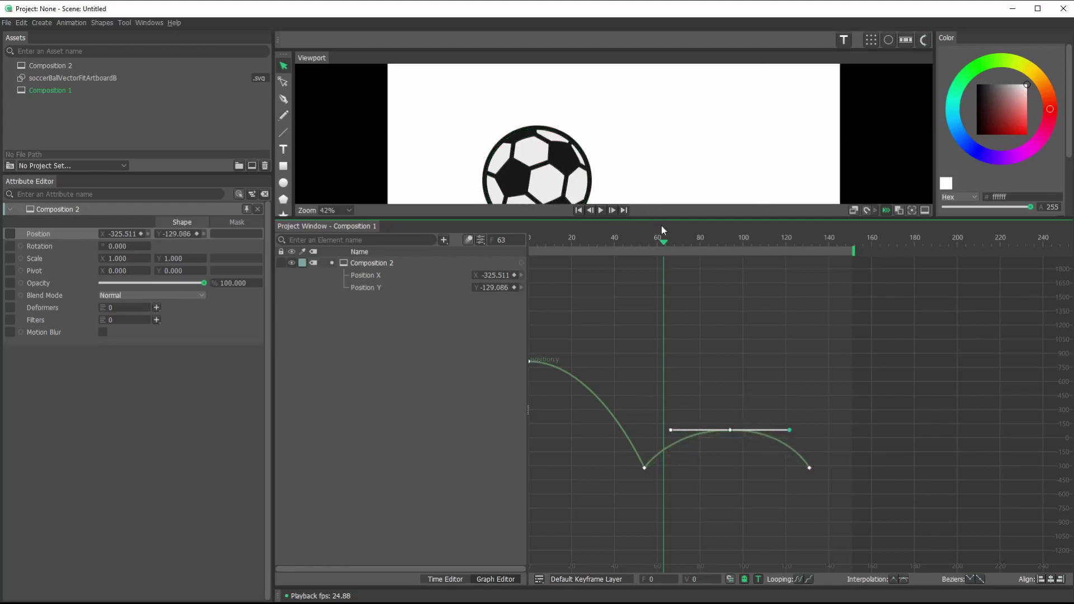
# Play back the eased bounce and stop at frame 135 where the ball lands.
pyautogui.moveTo(662, 223); pyautogui.dragTo(674, 399)
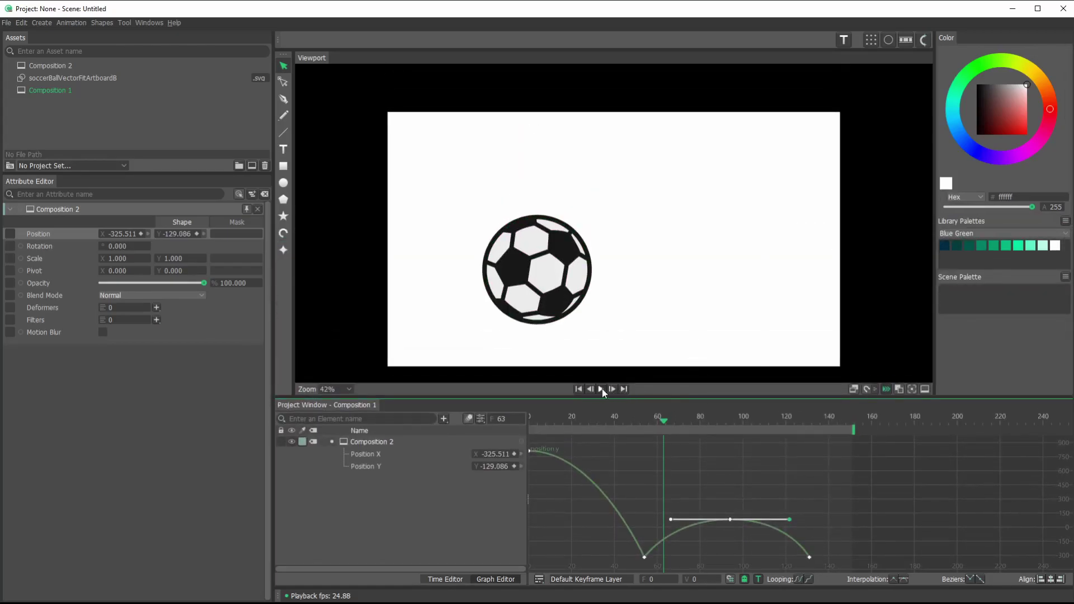
pyautogui.click(602, 388)
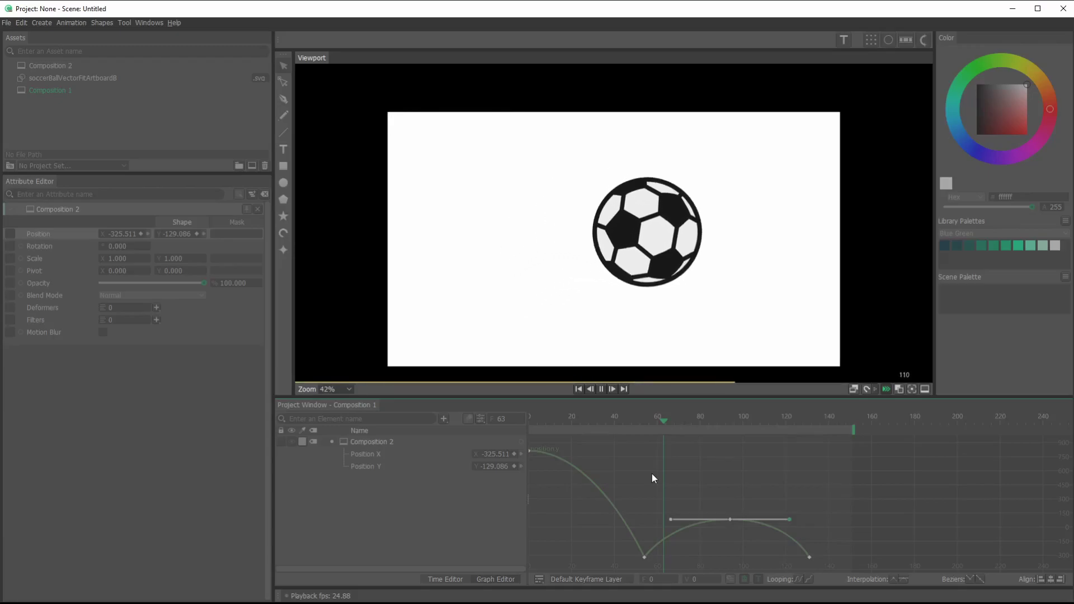
pyautogui.click(602, 389)
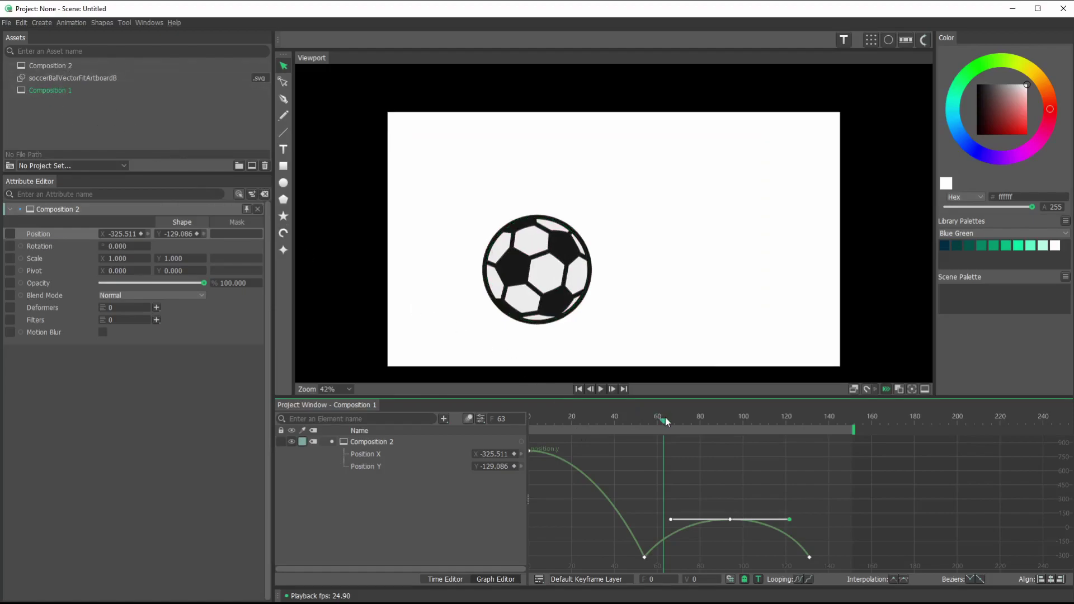
pyautogui.moveTo(666, 418); pyautogui.dragTo(819, 455)
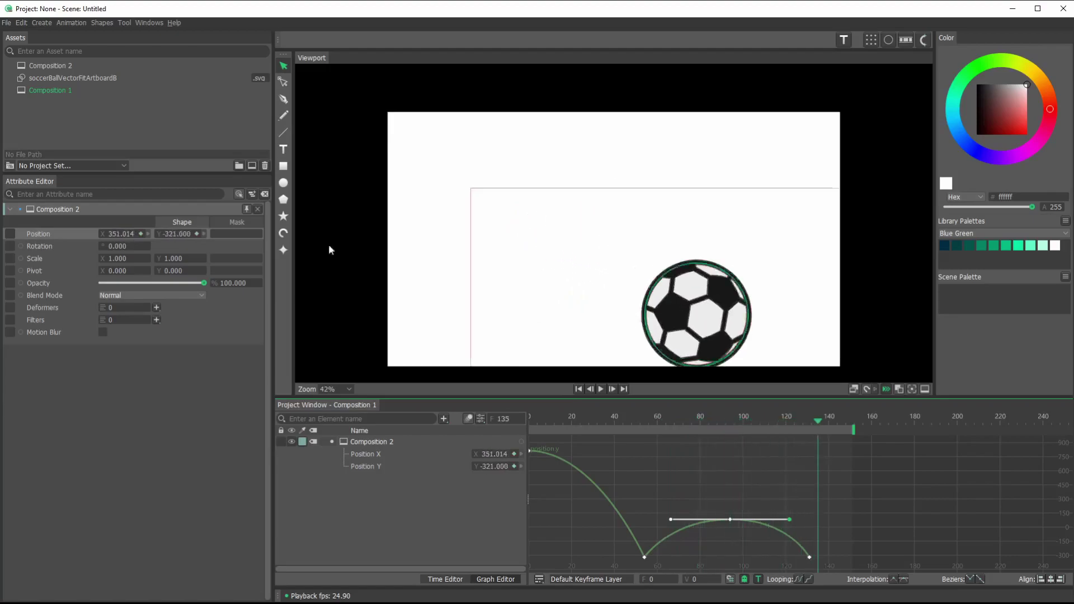
# In Composition 2, keyframe Sub Mesh 1 SVG 1 Rotation at 0 on frame 0.
pyautogui.doubleClick(58, 66)
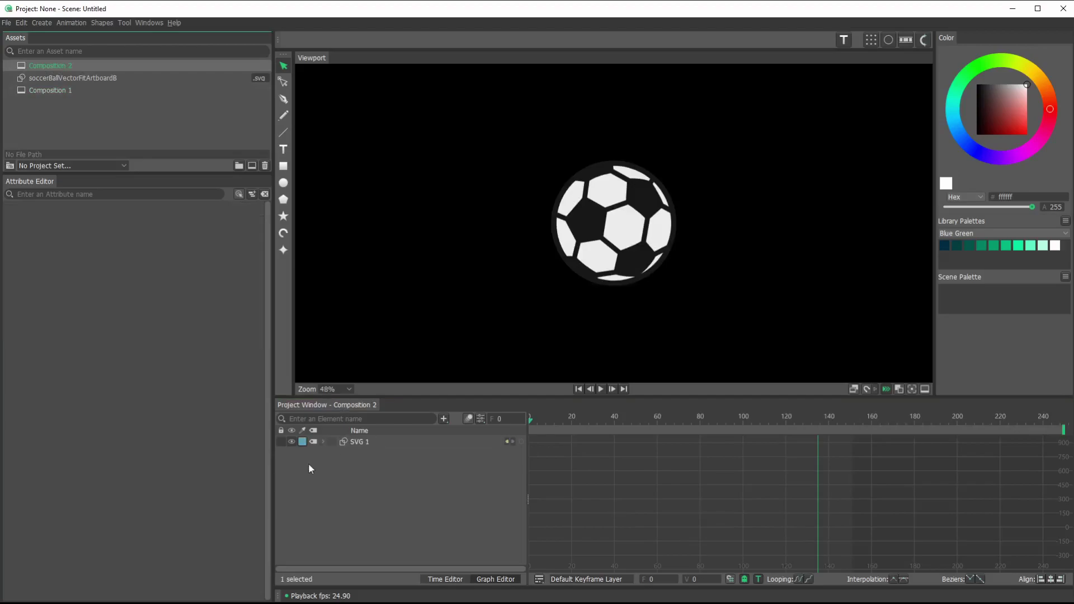
pyautogui.click(323, 442)
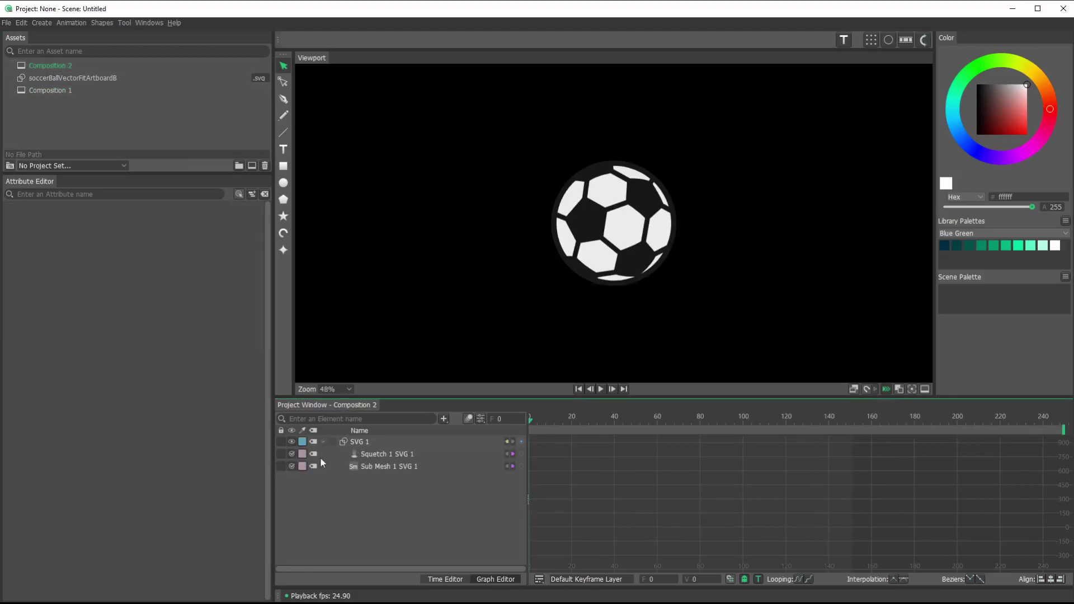
pyautogui.click(385, 466)
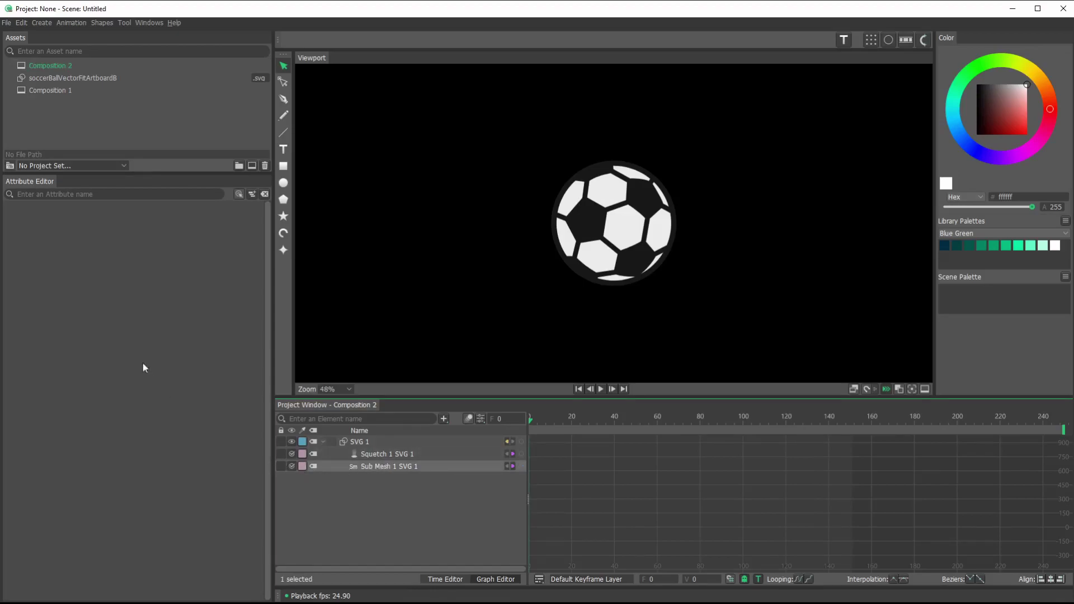
pyautogui.click(377, 468)
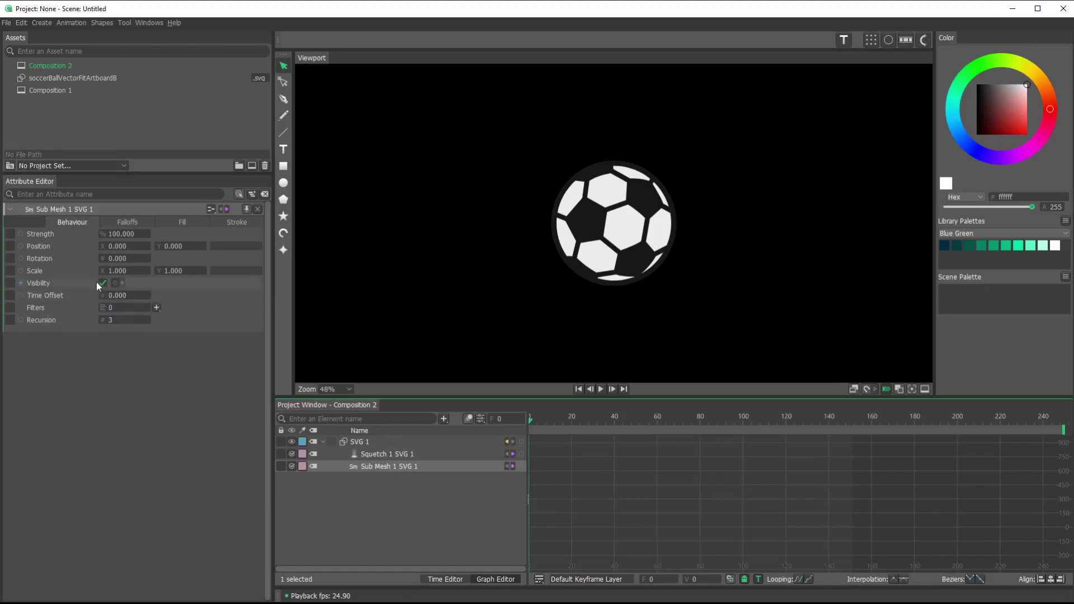
pyautogui.click(141, 259)
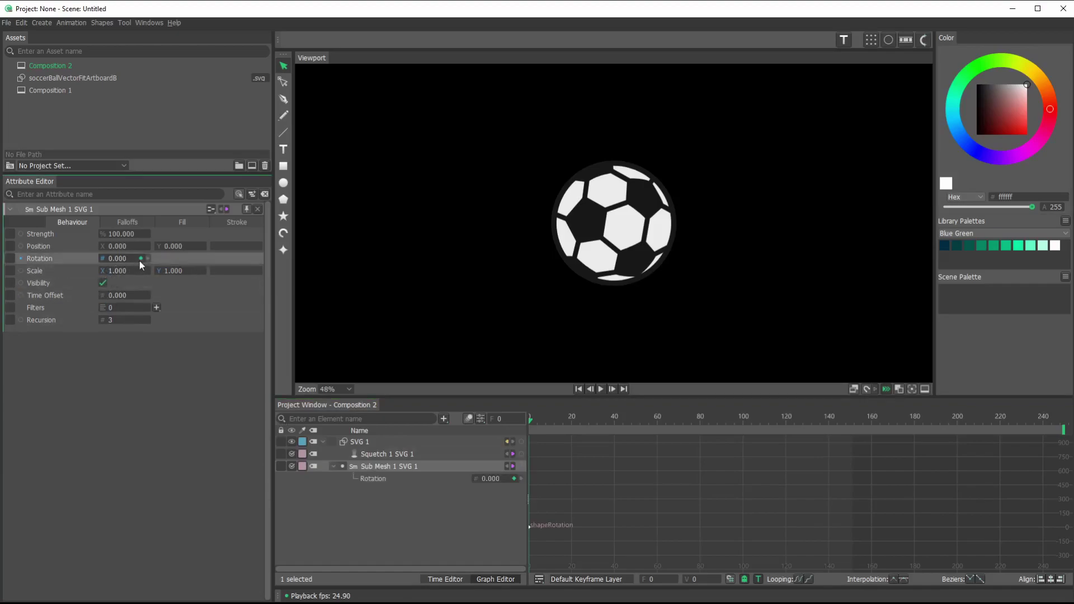
pyautogui.moveTo(531, 421); pyautogui.dragTo(673, 428)
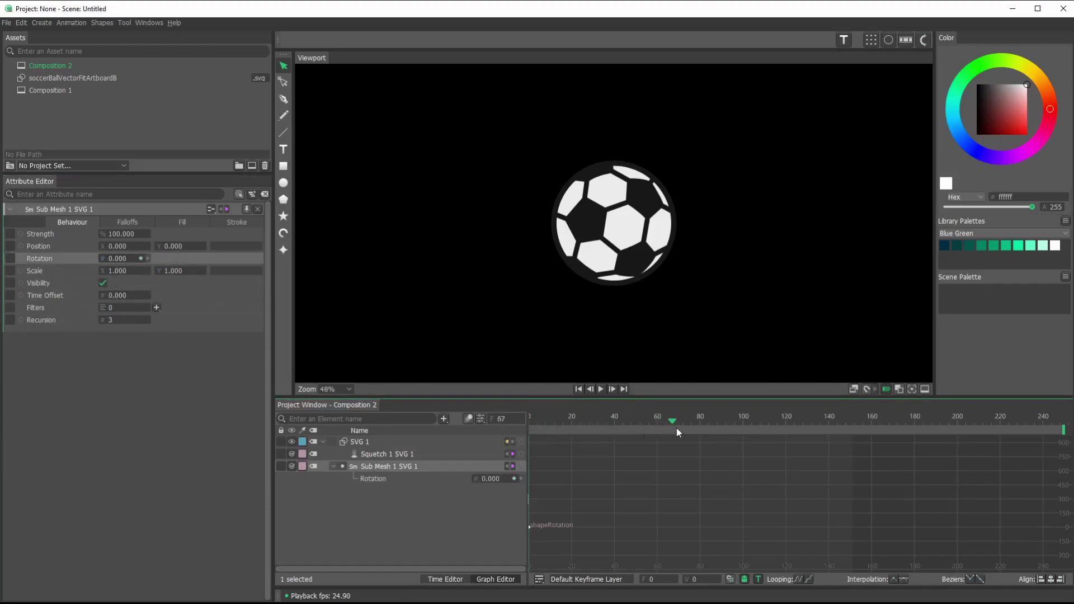
# Show Composition 1's Position keyframes as timeline rows and scrub to the landing near frame 135.
pyautogui.doubleClick(49, 92)
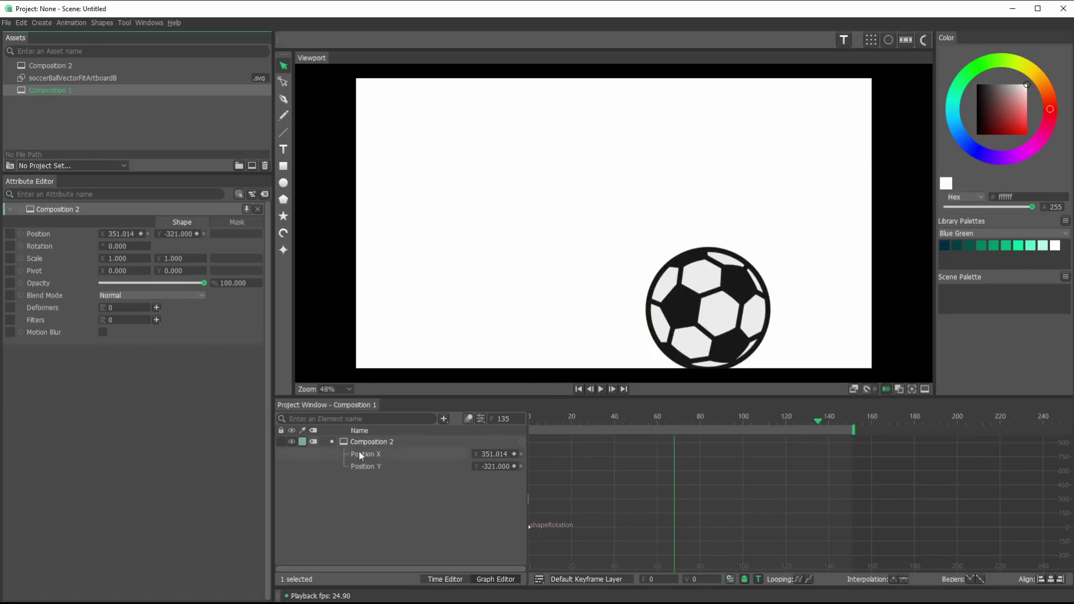
pyautogui.click(444, 579)
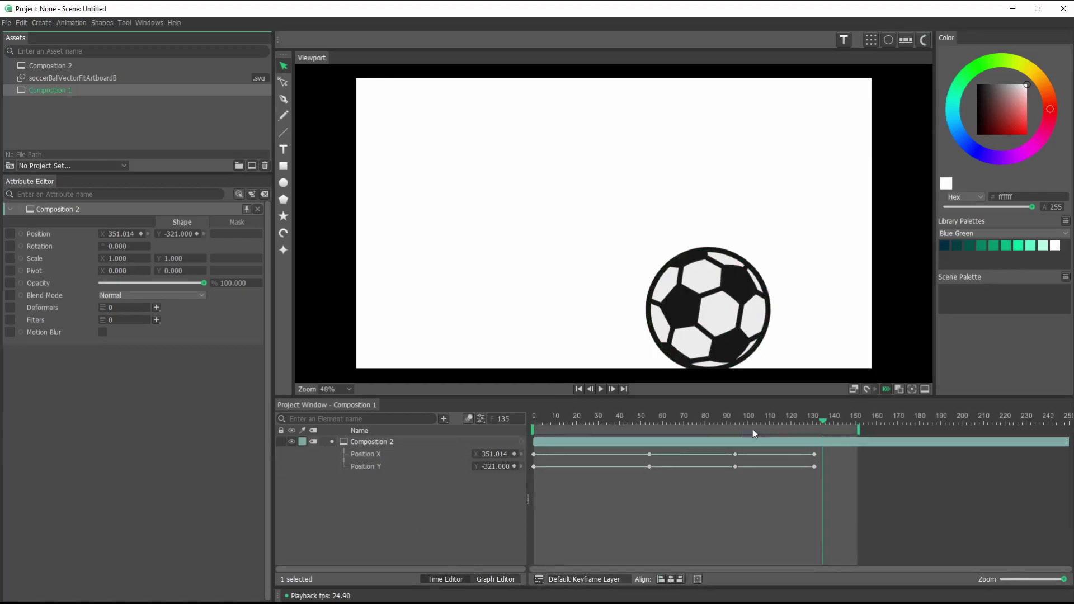
pyautogui.moveTo(819, 418); pyautogui.dragTo(827, 464)
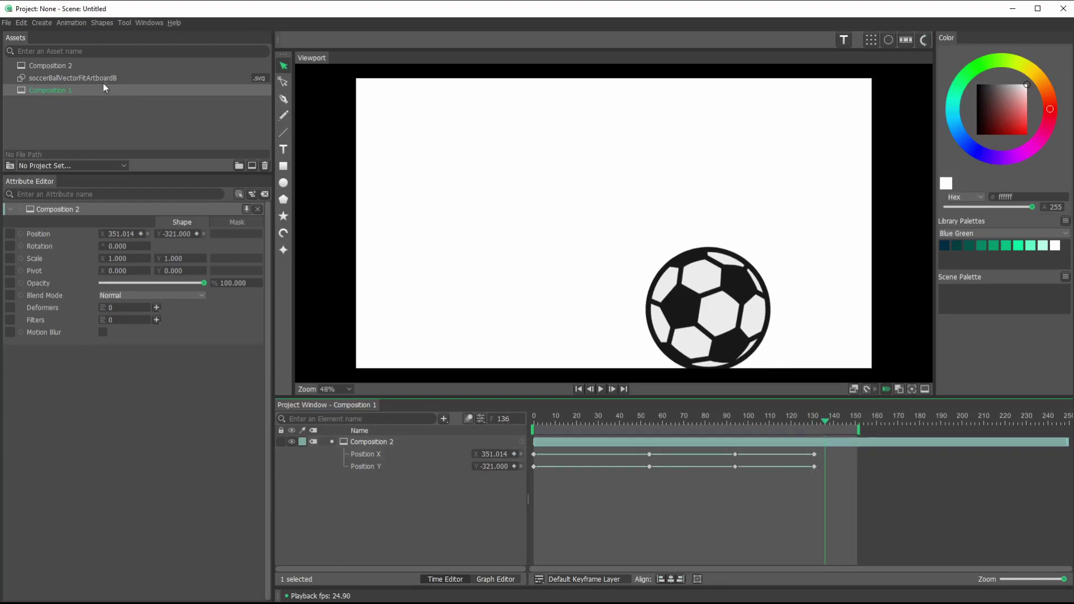
# In Composition 2, keyframe the Sub Mesh Rotation to -999 at frame 134.
pyautogui.doubleClick(58, 63)
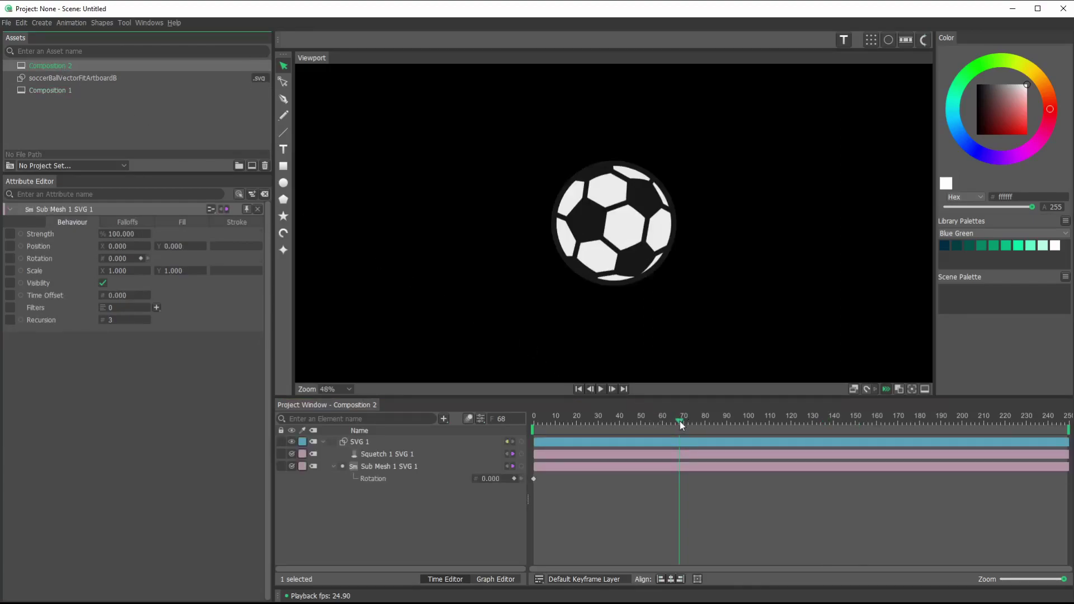
pyautogui.moveTo(680, 421); pyautogui.dragTo(823, 465)
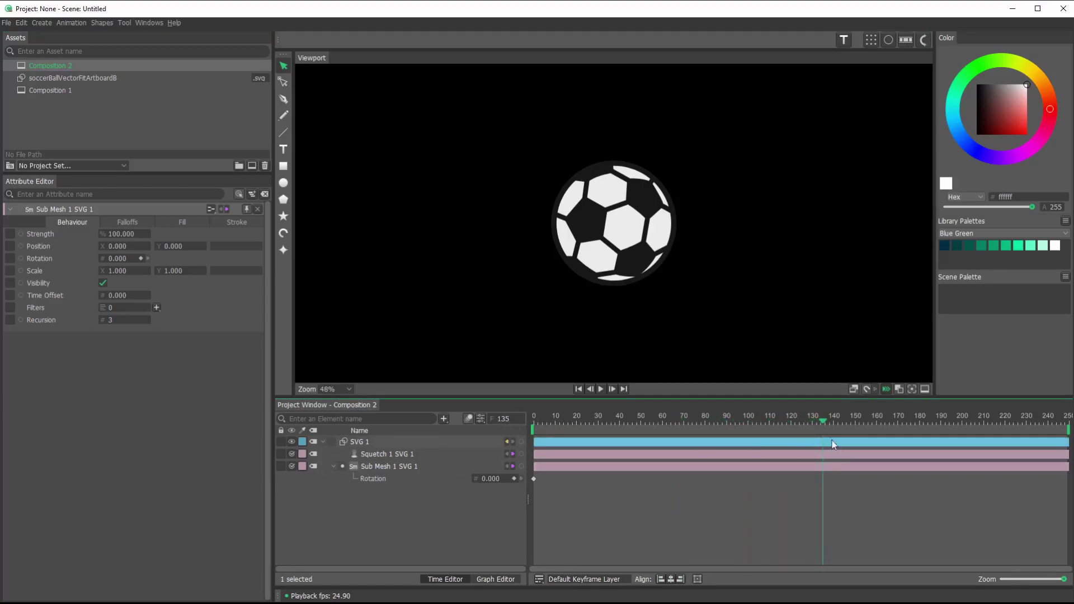
pyautogui.click(821, 424)
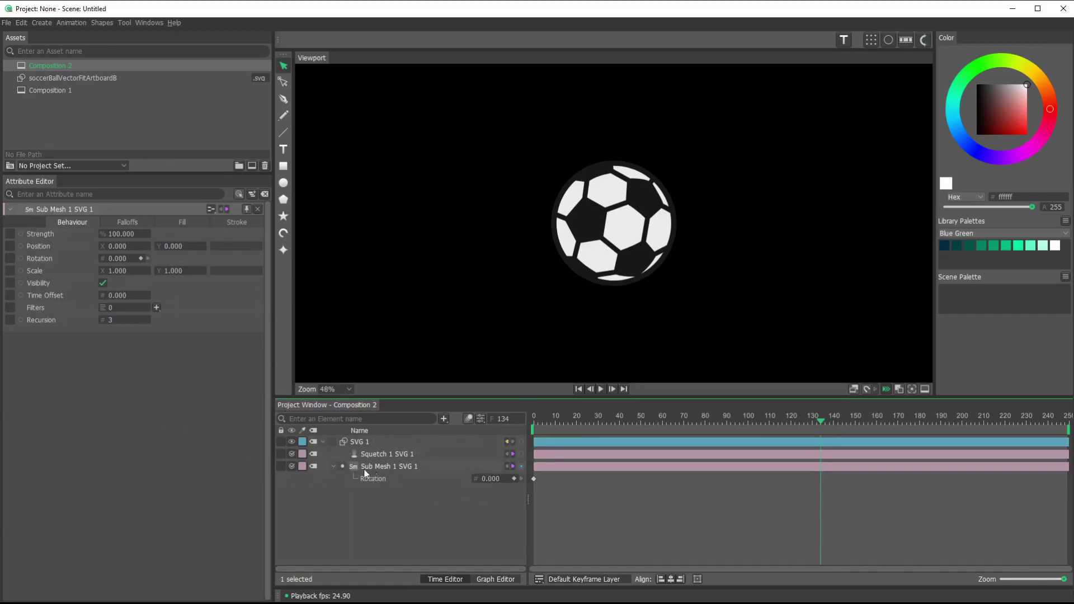
pyautogui.moveTo(494, 485); pyautogui.dragTo(8, 455)
# Ease the end of the Rotation curve with its Bezier handle and return to Composition 1.
pyautogui.click(498, 580)
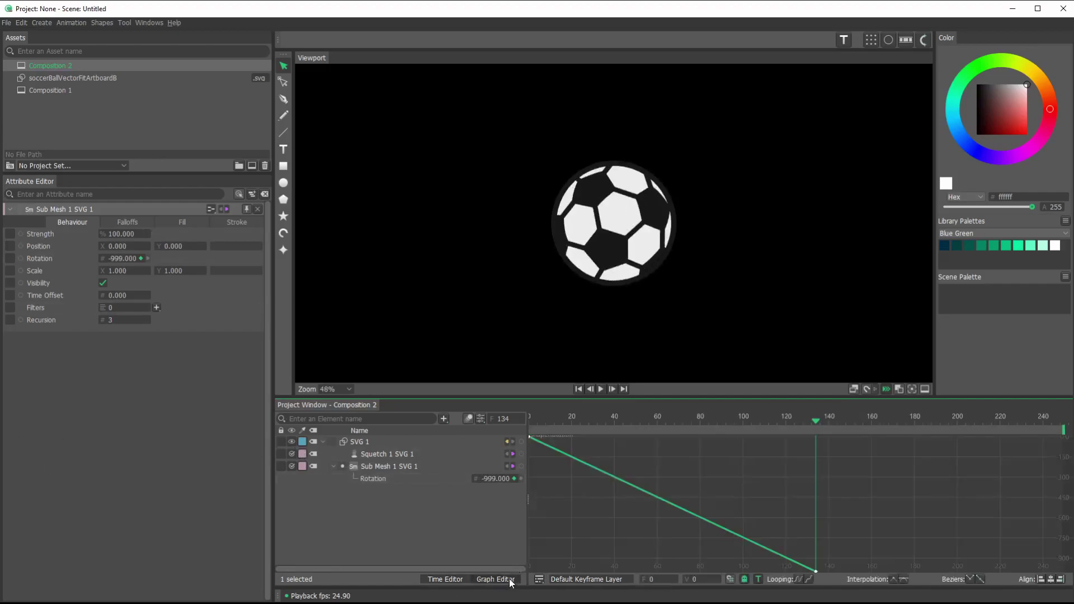
pyautogui.click(816, 571)
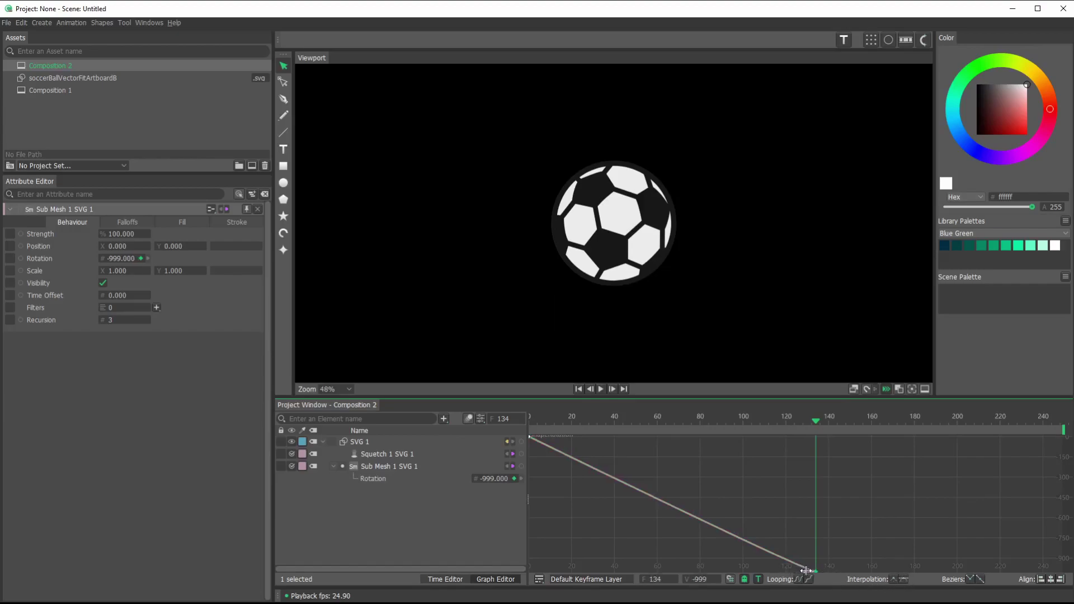
pyautogui.moveTo(806, 571); pyautogui.dragTo(677, 571)
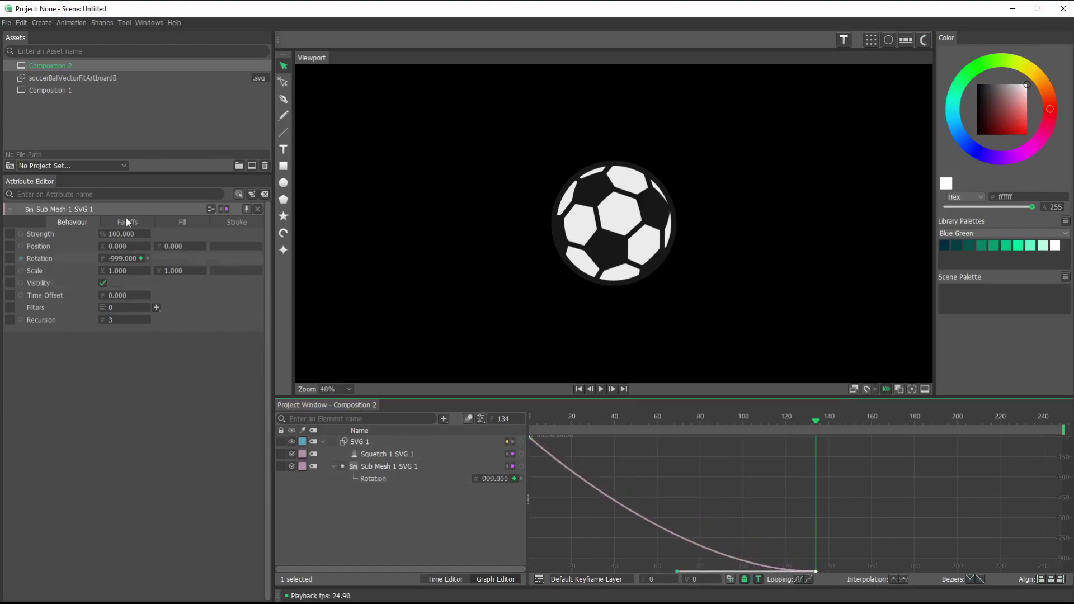
pyautogui.doubleClick(59, 89)
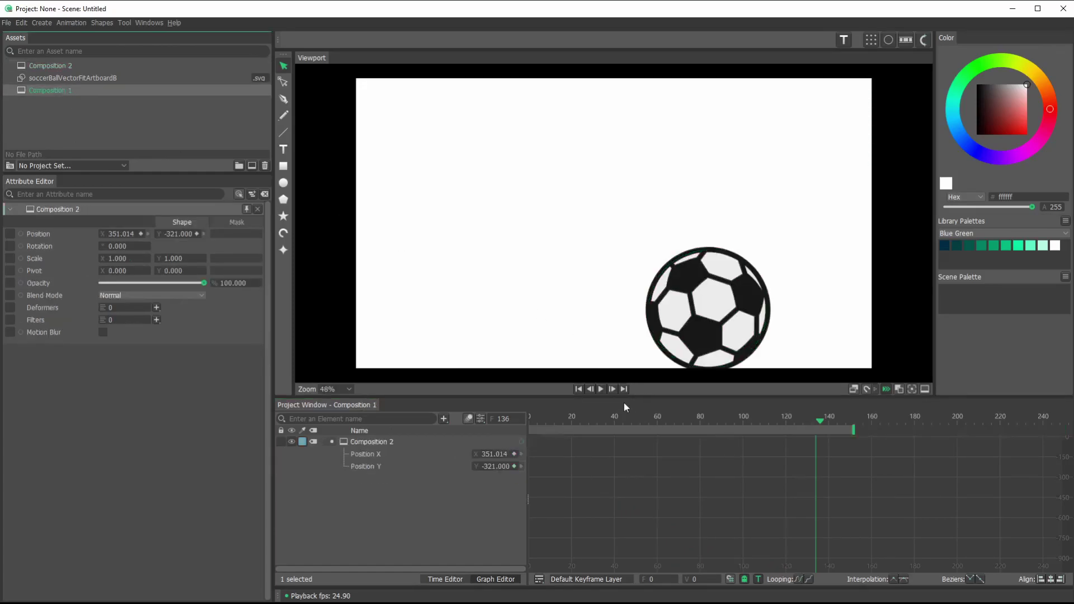
# Play the bounce in Composition 1, scrub back to frame 52, and display the Position Y curve.
pyautogui.click(603, 388)
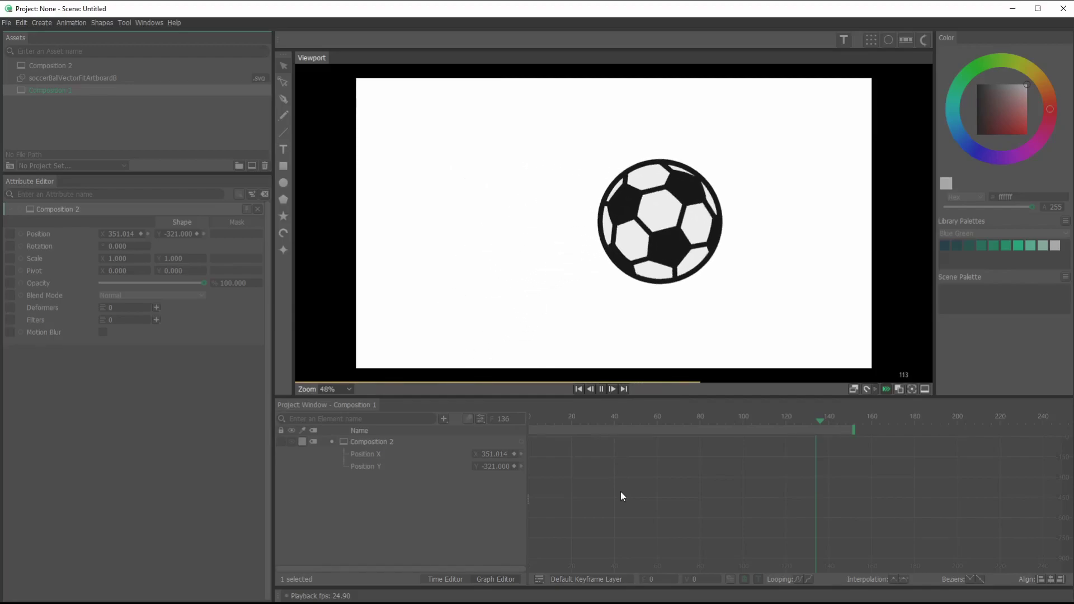
pyautogui.click(602, 390)
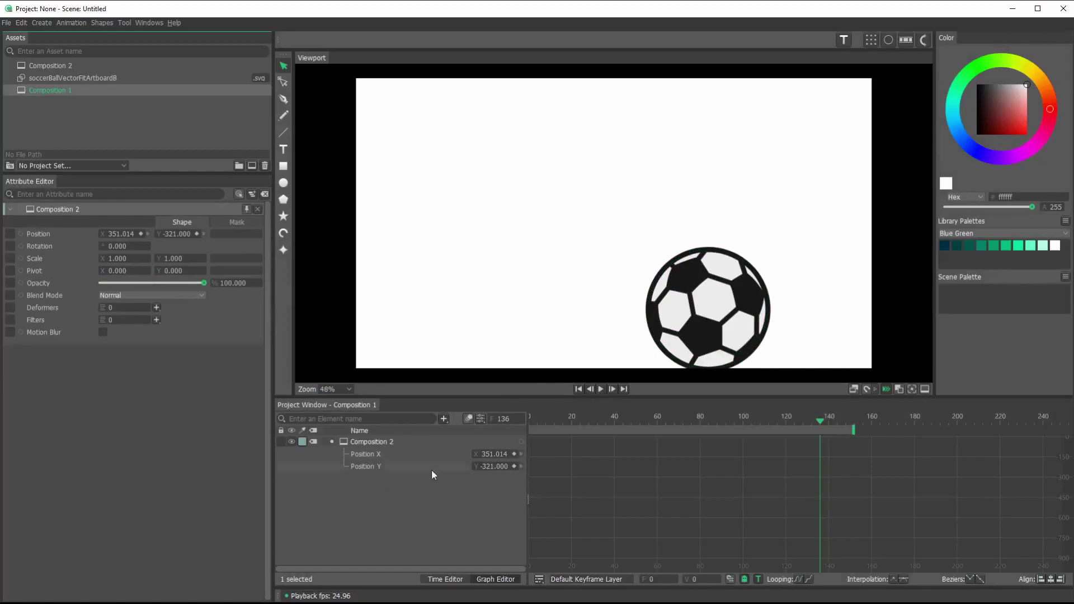
pyautogui.moveTo(819, 420); pyautogui.dragTo(646, 431)
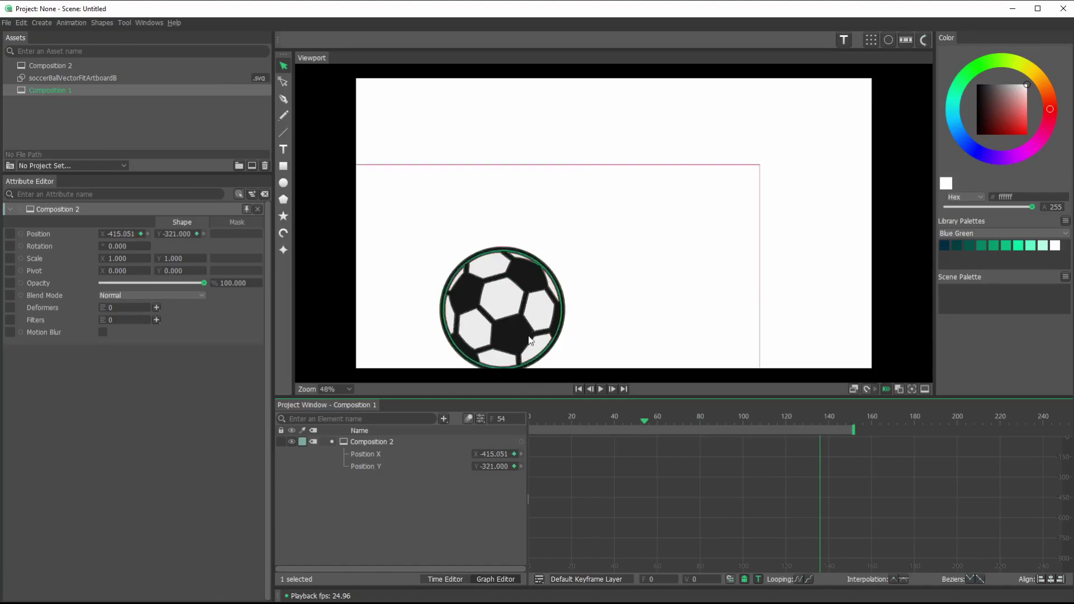
pyautogui.click(368, 467)
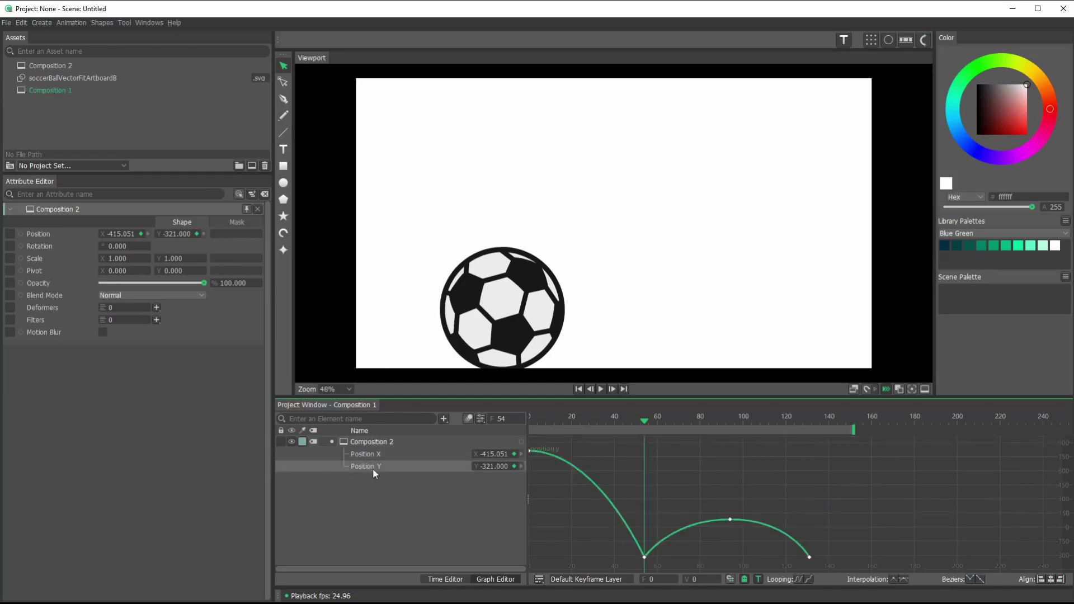
# Select the ground-level Position Y keyframe near frame 54 and zoom the timeline in.
pyautogui.click(446, 580)
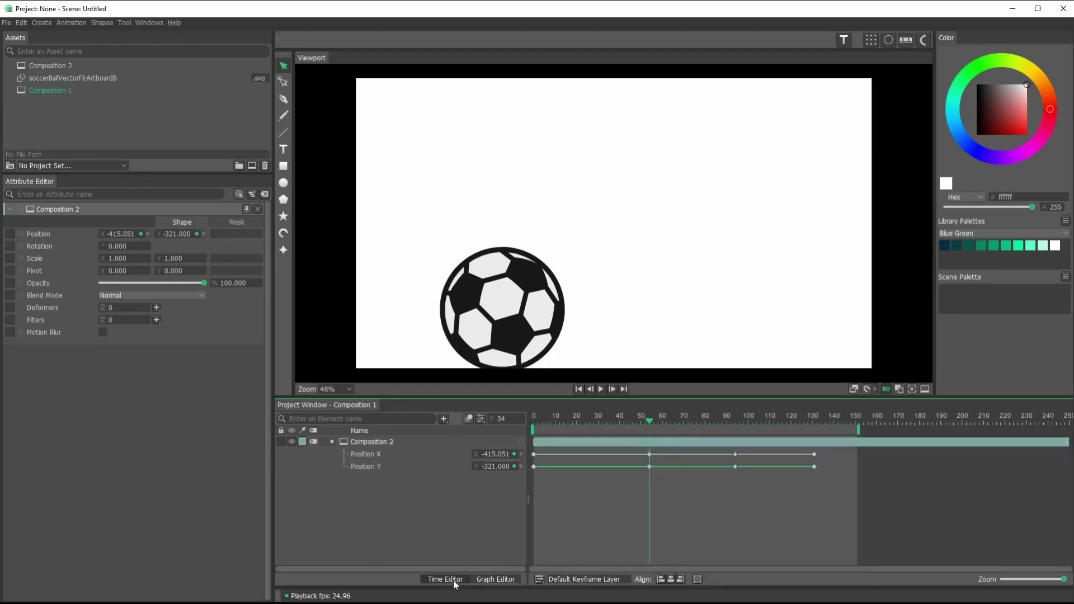
pyautogui.click(649, 421)
pyautogui.moveTo(652, 420); pyautogui.dragTo(651, 421)
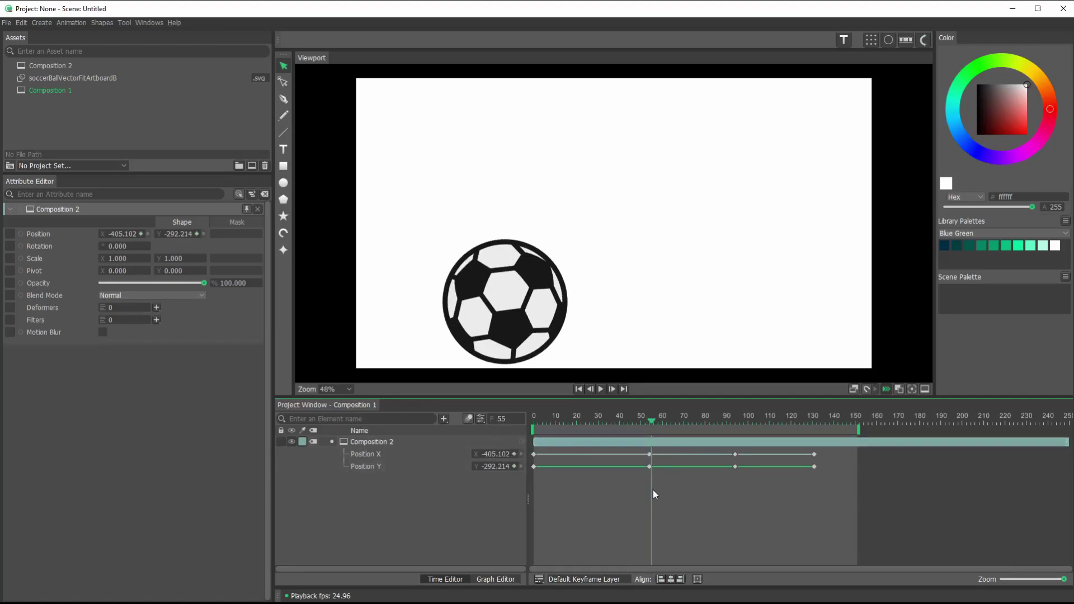
pyautogui.click(650, 467)
pyautogui.moveTo(1063, 575); pyautogui.dragTo(1026, 576)
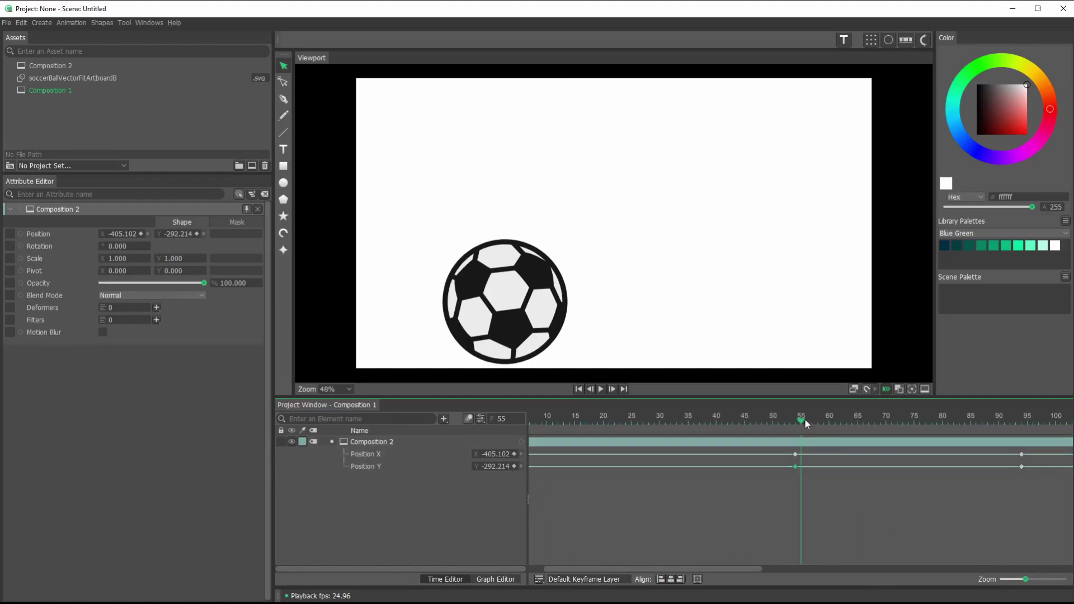
pyautogui.moveTo(804, 421); pyautogui.dragTo(802, 422)
# Copy the -321 Position Y keyframe to frame 55, then scrub to check the grounded landing.
pyautogui.hotkey('ctrl', 'c')
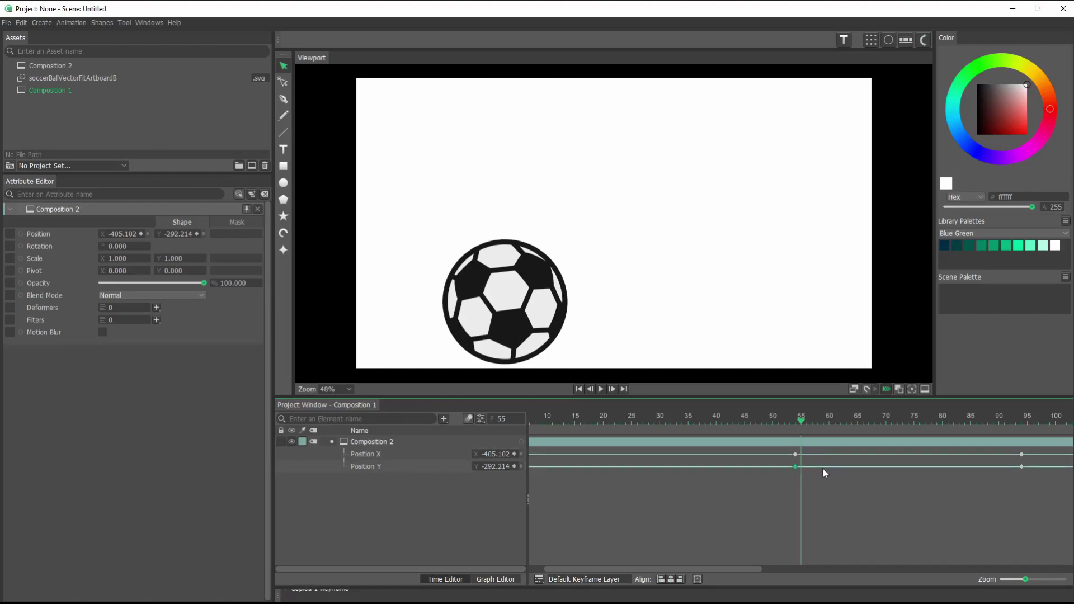
pyautogui.hotkey('ctrl', 'v')
pyautogui.moveTo(798, 422); pyautogui.dragTo(854, 431)
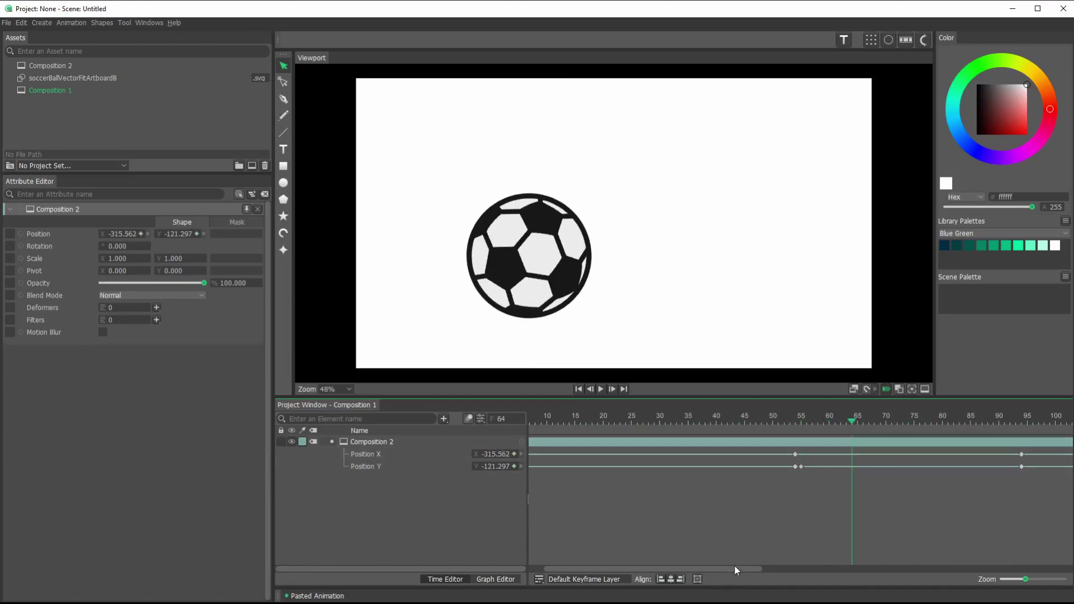
pyautogui.moveTo(735, 567); pyautogui.dragTo(868, 568)
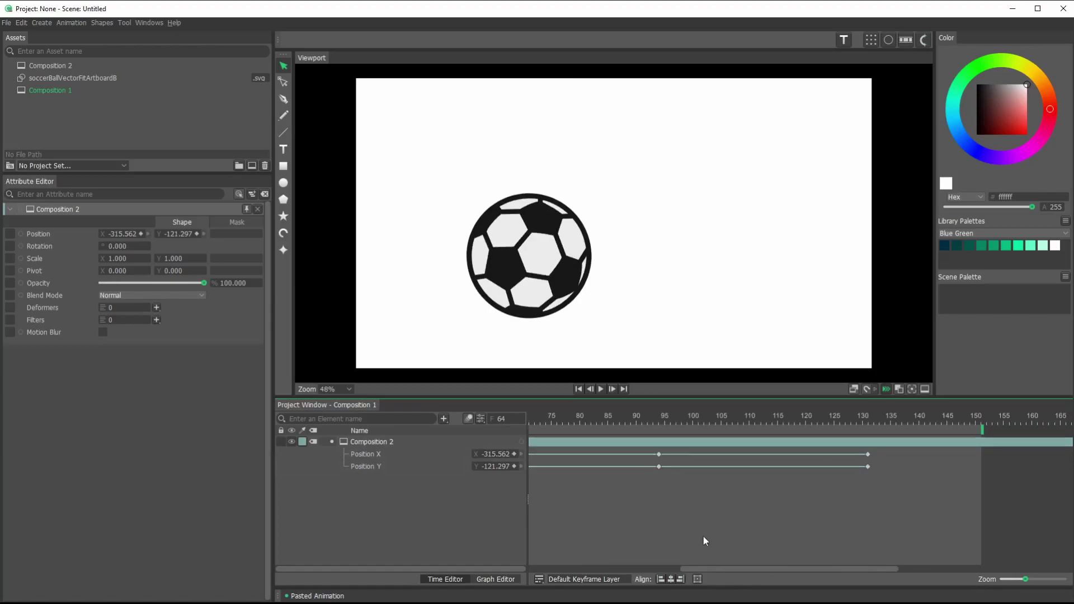
pyautogui.moveTo(601, 420); pyautogui.dragTo(694, 439)
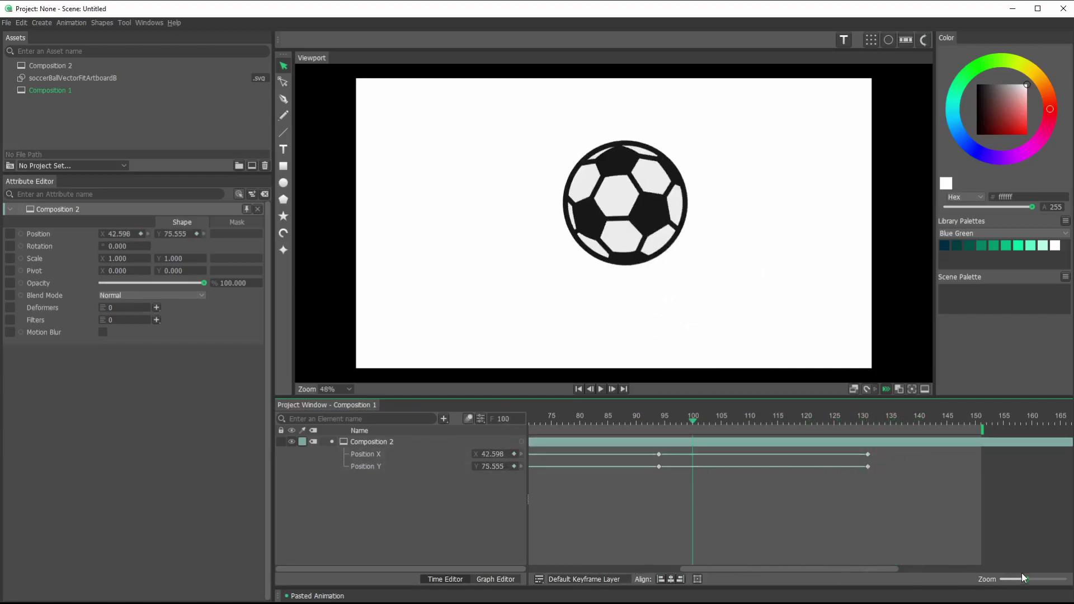
pyautogui.moveTo(1026, 579); pyautogui.dragTo(1054, 580)
pyautogui.moveTo(789, 429); pyautogui.dragTo(668, 428)
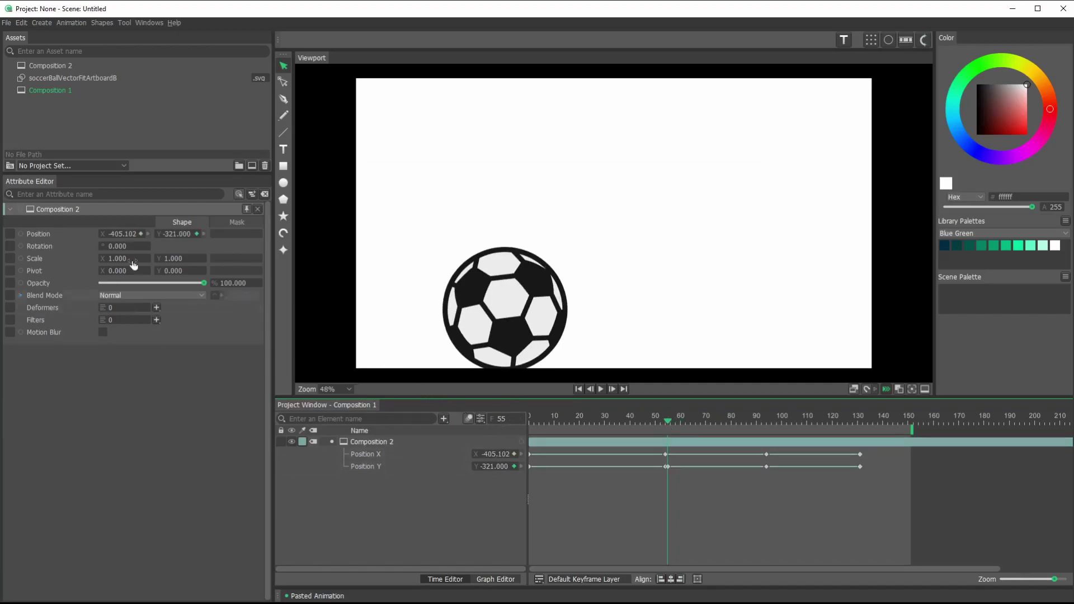
# Keyframe Squetch 1 SVG 1 Strength at 0 on frame 51, 78 on frame 52, and 0 on frame 57.
pyautogui.doubleClick(47, 65)
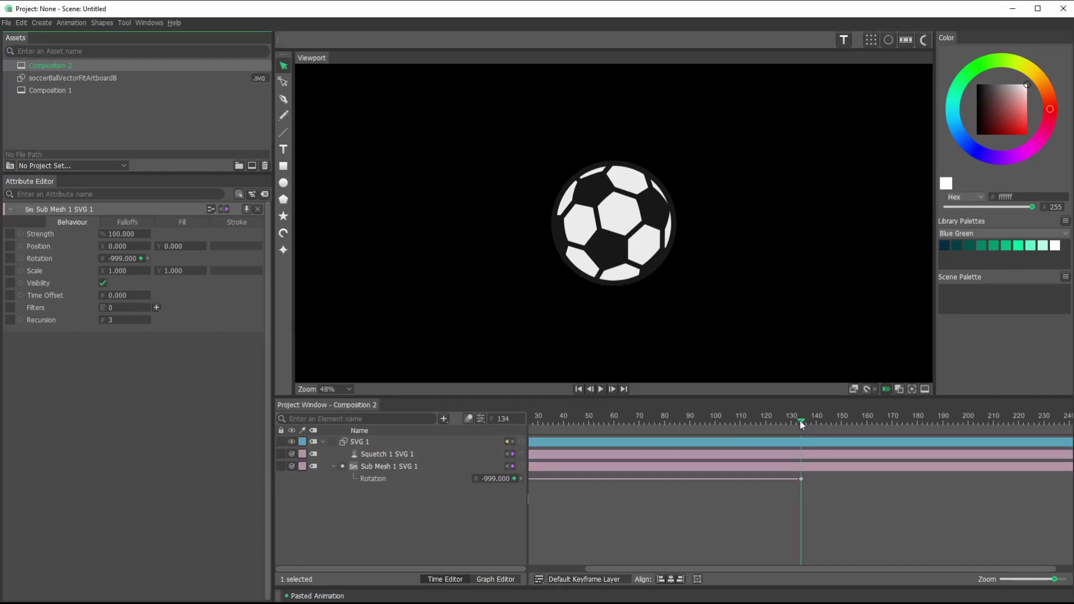
pyautogui.moveTo(801, 421); pyautogui.dragTo(592, 426)
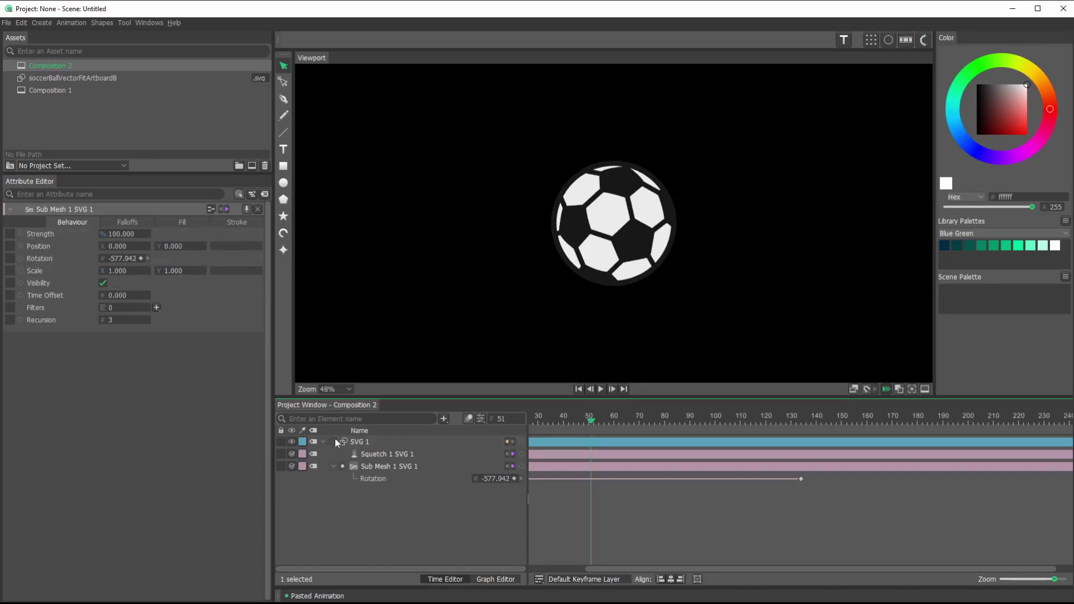
pyautogui.click(384, 457)
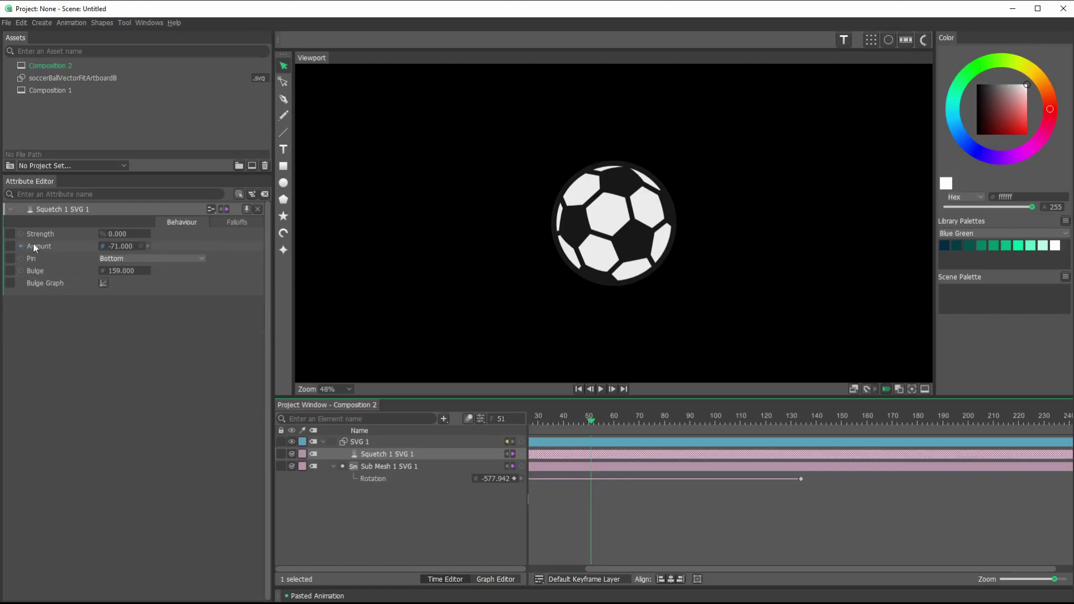
pyautogui.click(139, 234)
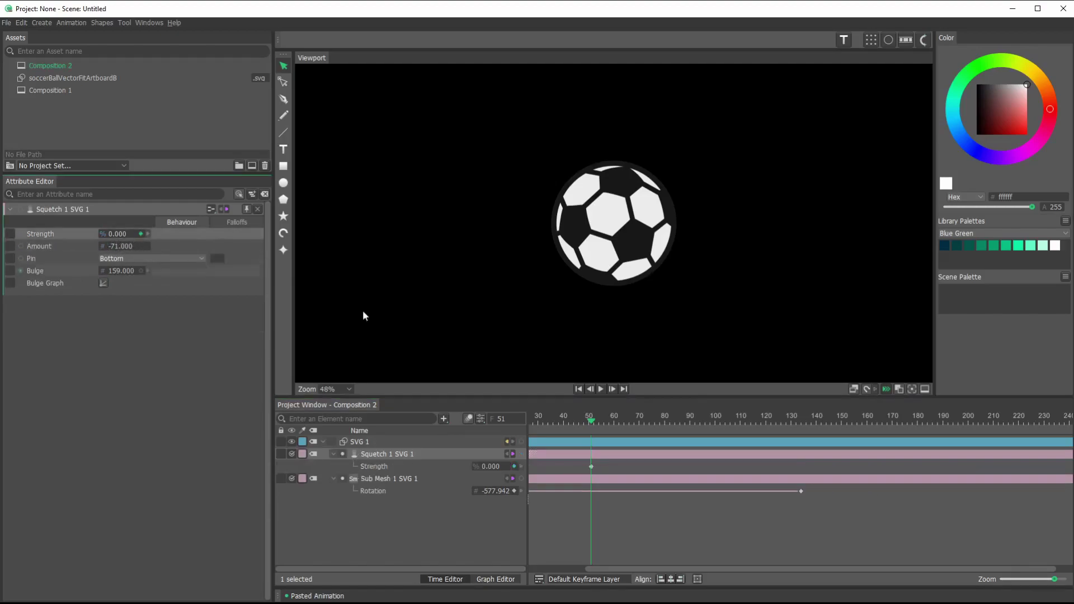
pyautogui.moveTo(592, 421); pyautogui.dragTo(594, 422)
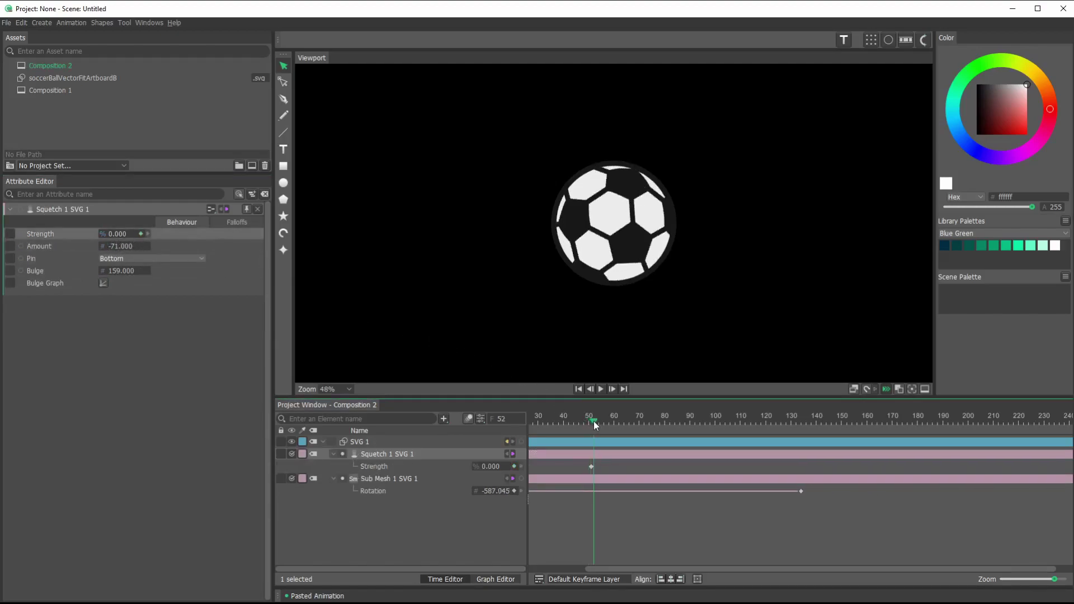
pyautogui.moveTo(117, 235); pyautogui.dragTo(162, 240)
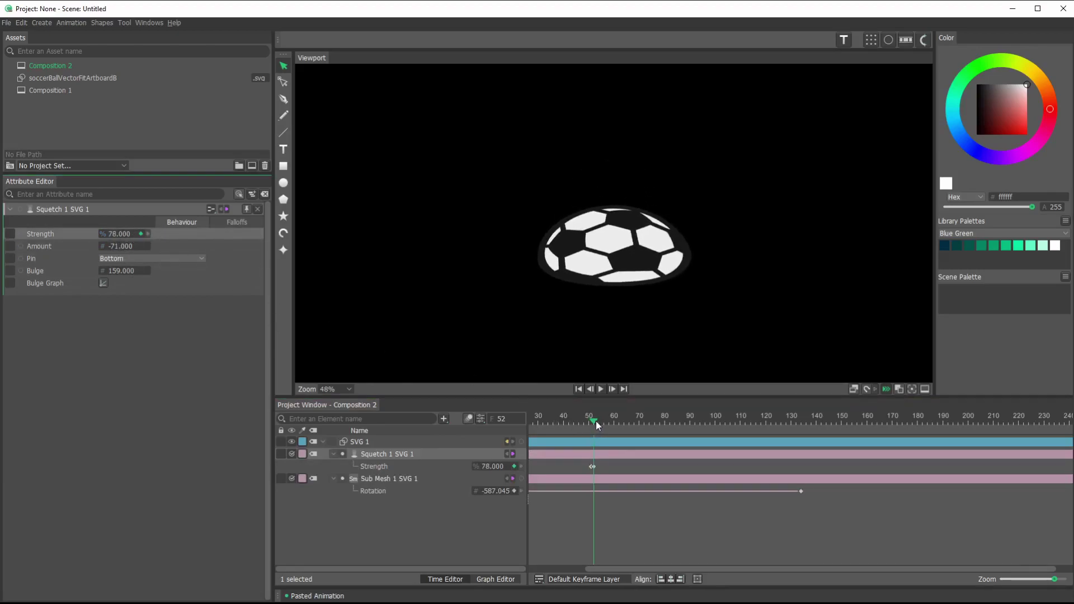
pyautogui.moveTo(595, 422); pyautogui.dragTo(607, 422)
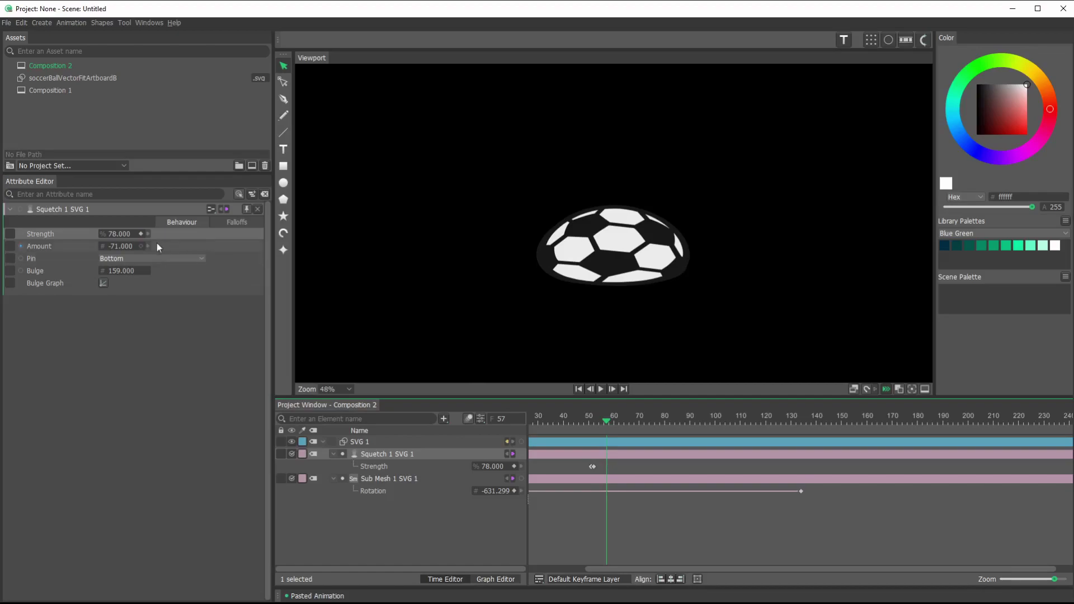
pyautogui.doubleClick(125, 234)
pyautogui.write('0')
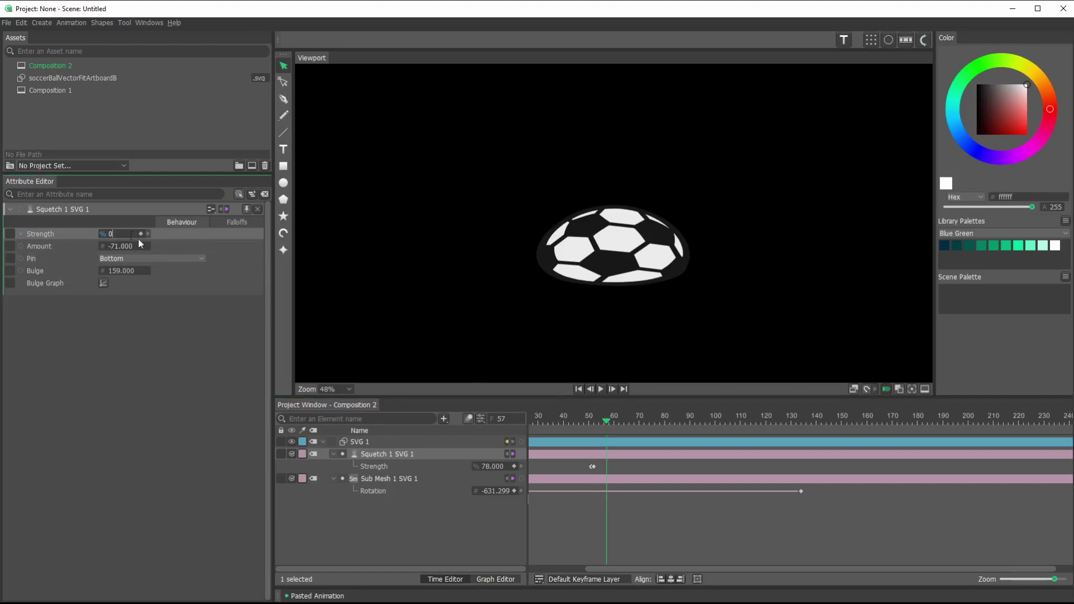
pyautogui.press('Return')
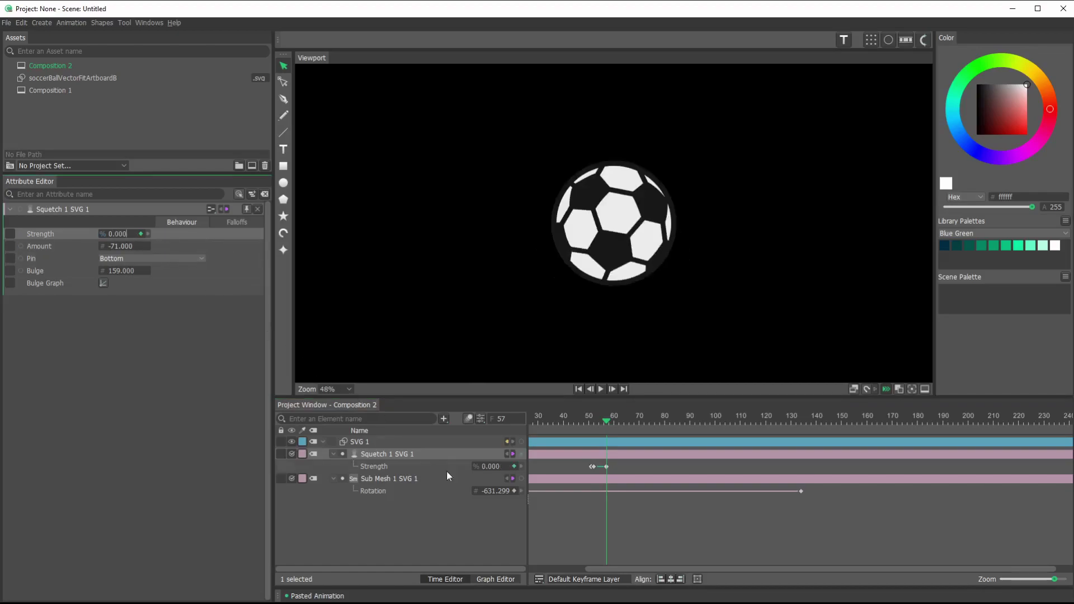
pyautogui.click(495, 580)
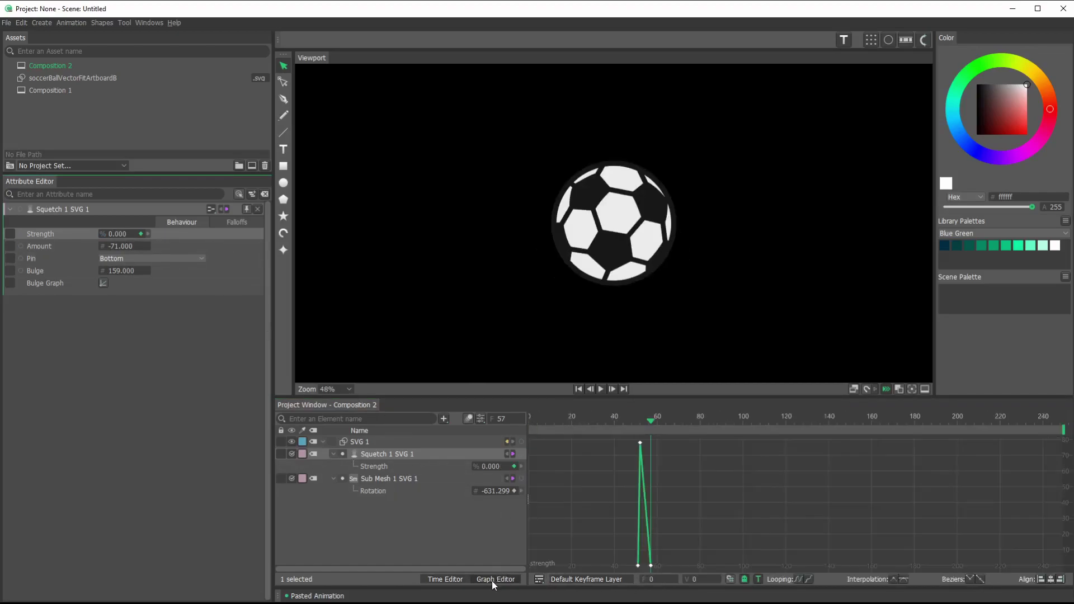
# Make the peak and two bottom Strength keyframes smooth, then fit the curve.
pyautogui.click(641, 444)
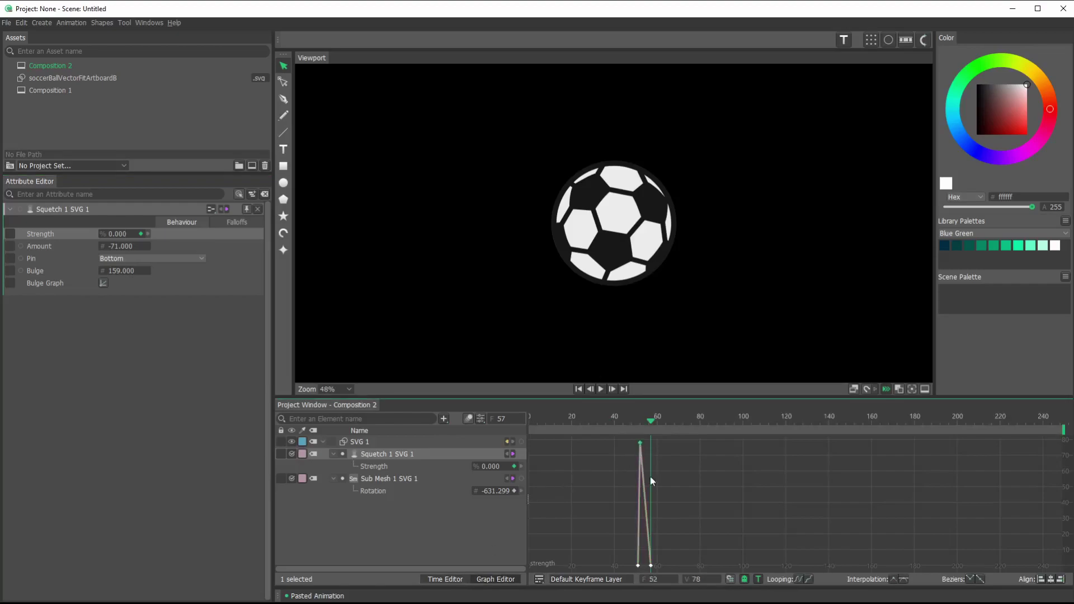
pyautogui.click(903, 580)
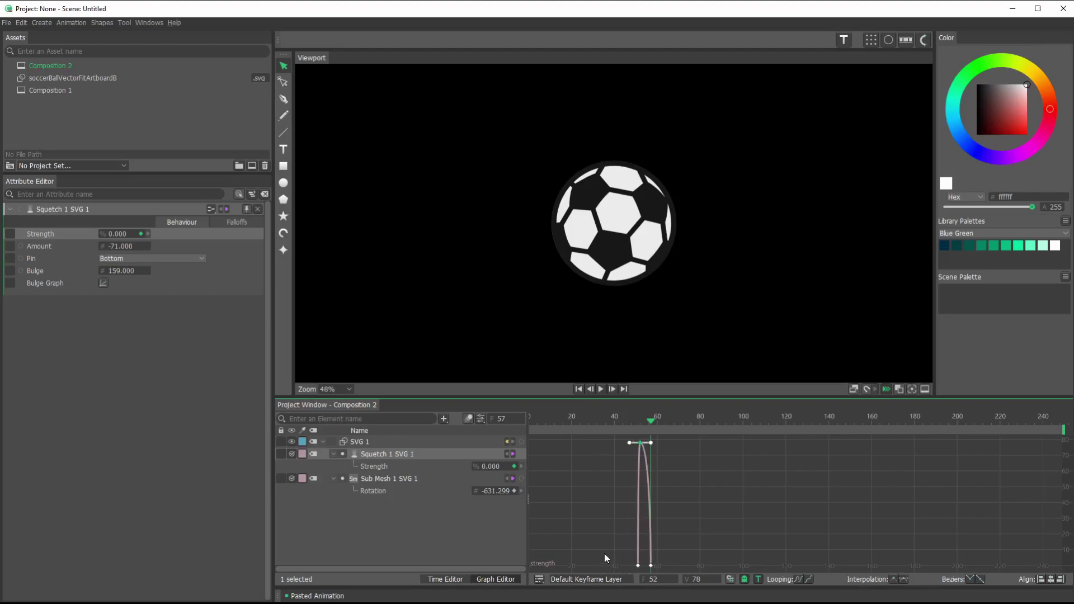
pyautogui.moveTo(604, 553); pyautogui.dragTo(669, 572)
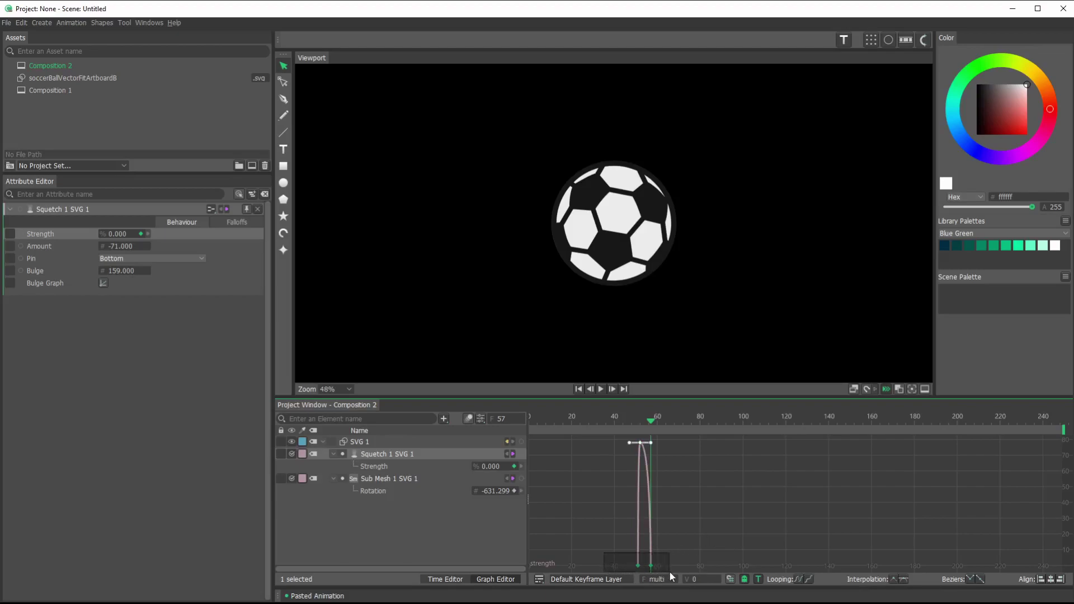
pyautogui.click(903, 581)
pyautogui.scroll(-3, 644, 534)
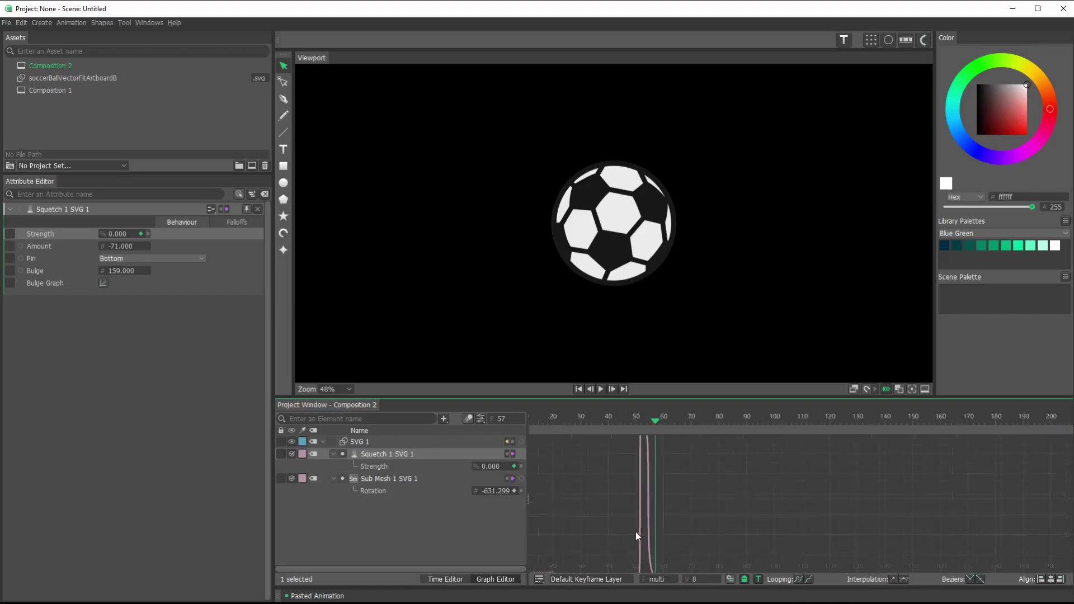
pyautogui.press('f')
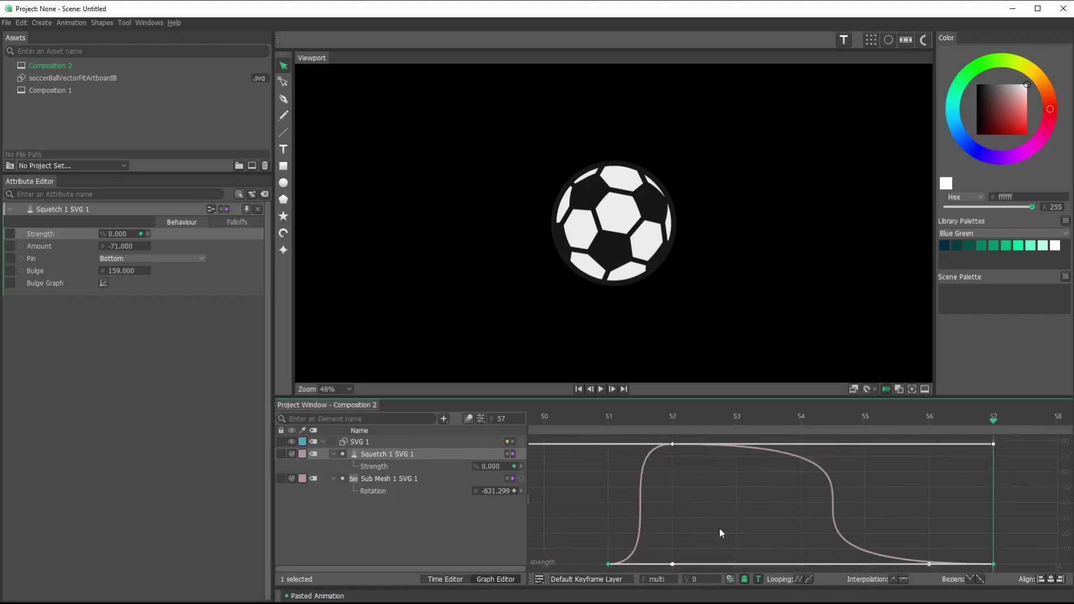
# Shorten the frame-52 peak key's outgoing ease to about frame 54.
pyautogui.click(727, 481)
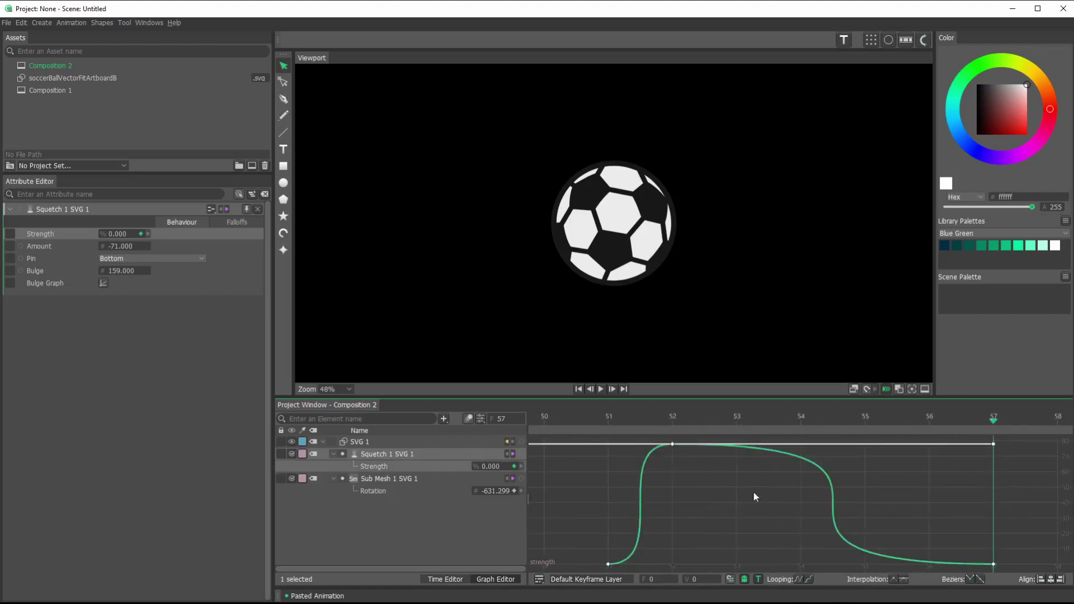
pyautogui.click(993, 446)
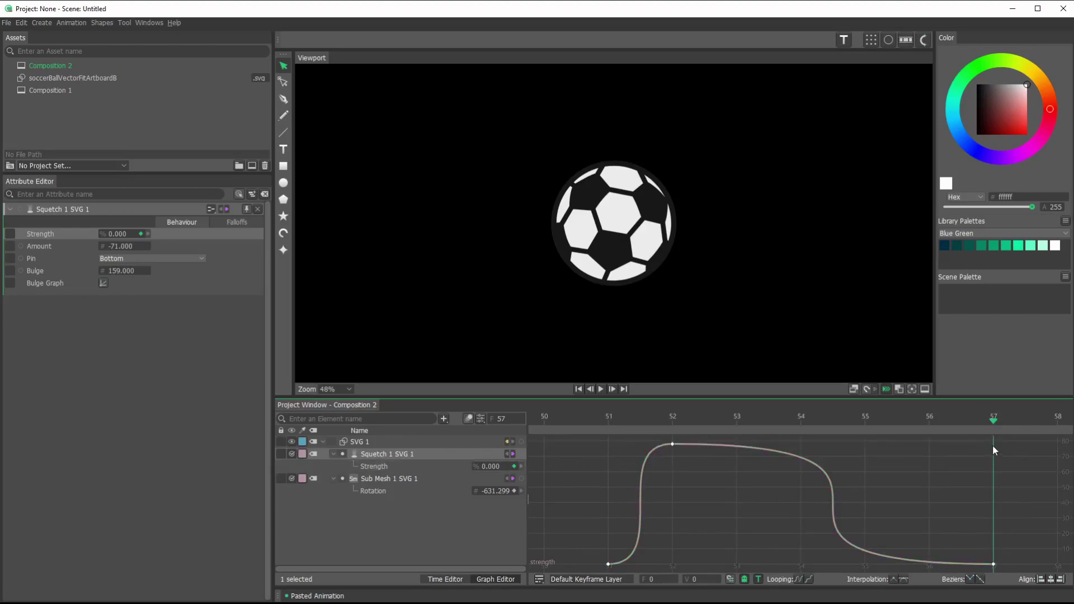
pyautogui.click(673, 444)
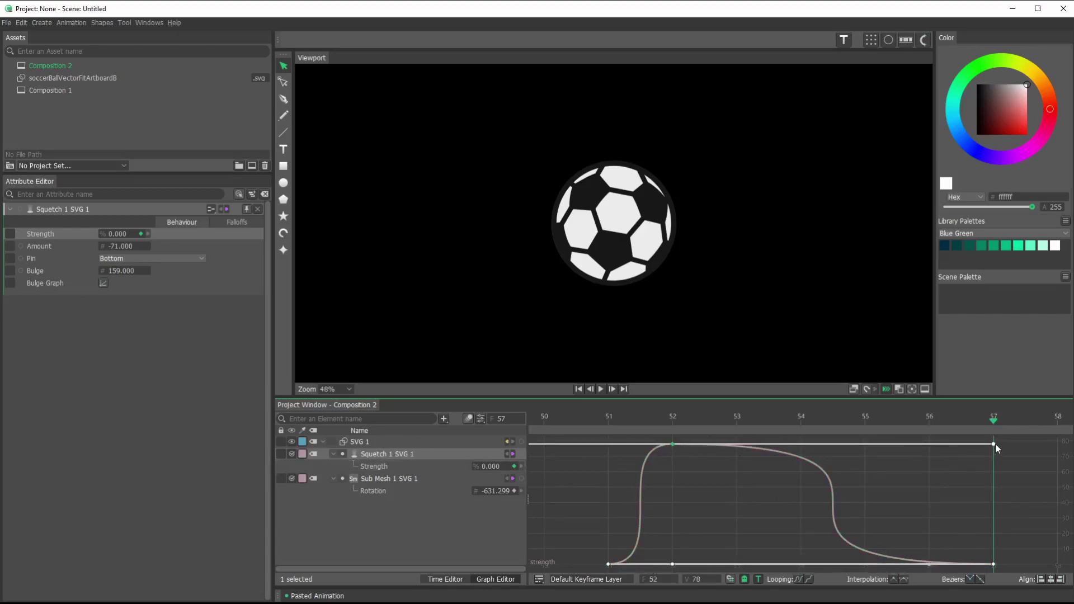
pyautogui.moveTo(996, 443); pyautogui.dragTo(822, 445)
pyautogui.moveTo(730, 491); pyautogui.dragTo(800, 502)
pyautogui.moveTo(589, 458)
pyautogui.mouseDown()
pyautogui.moveTo(605, 459)
pyautogui.moveTo(591, 459)
pyautogui.mouseUp()
pyautogui.hotkey('ctrl', 'z')
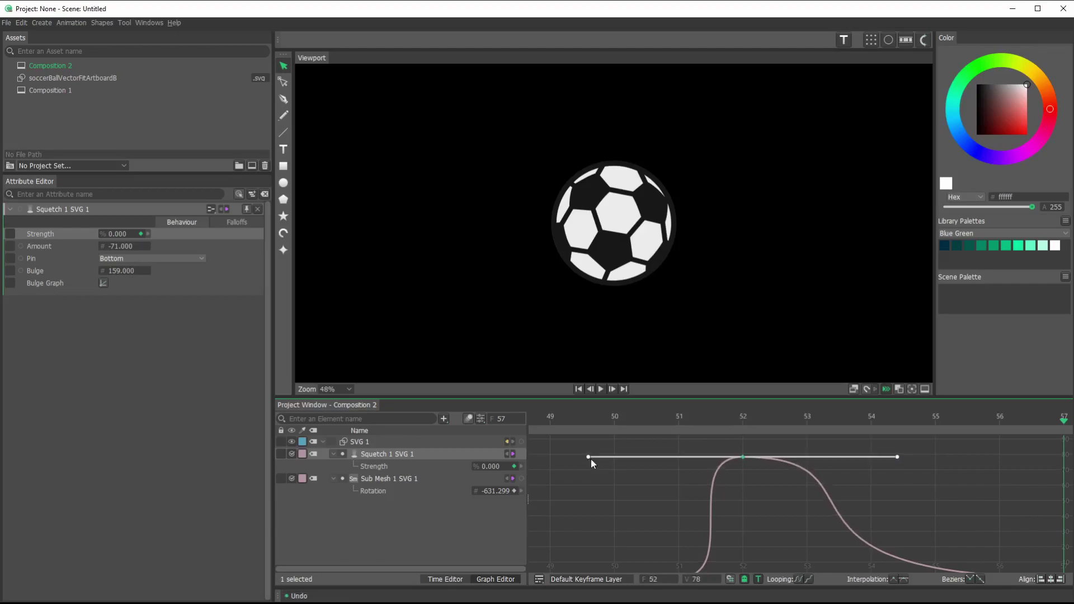
pyautogui.hotkey('ctrl', 'z')
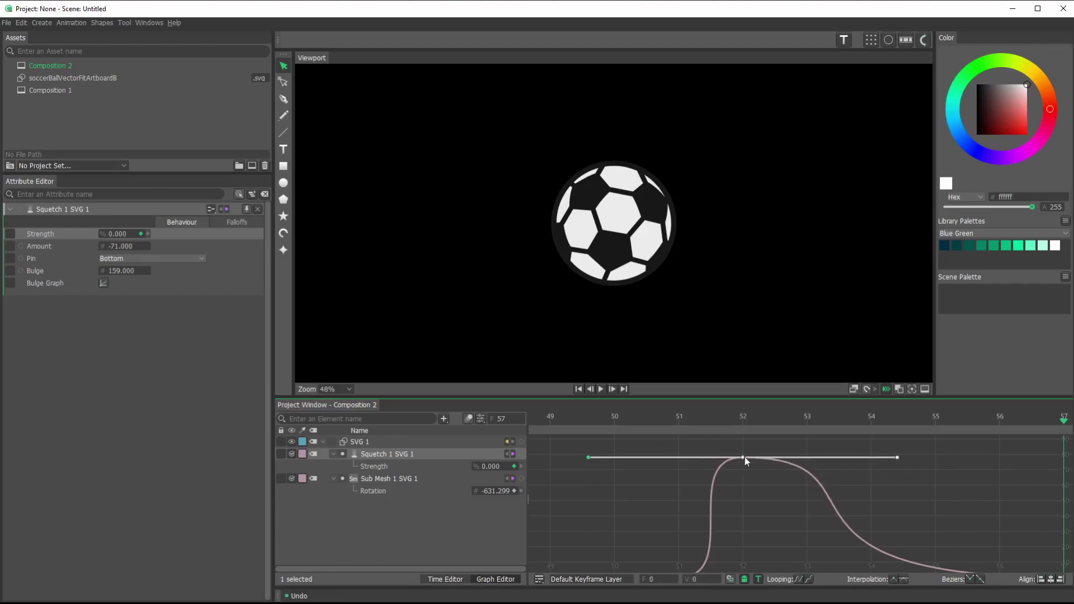
# Level the peak Strength key's Bezier tangents symmetrically.
pyautogui.click(743, 457)
pyautogui.moveTo(587, 458); pyautogui.dragTo(593, 456)
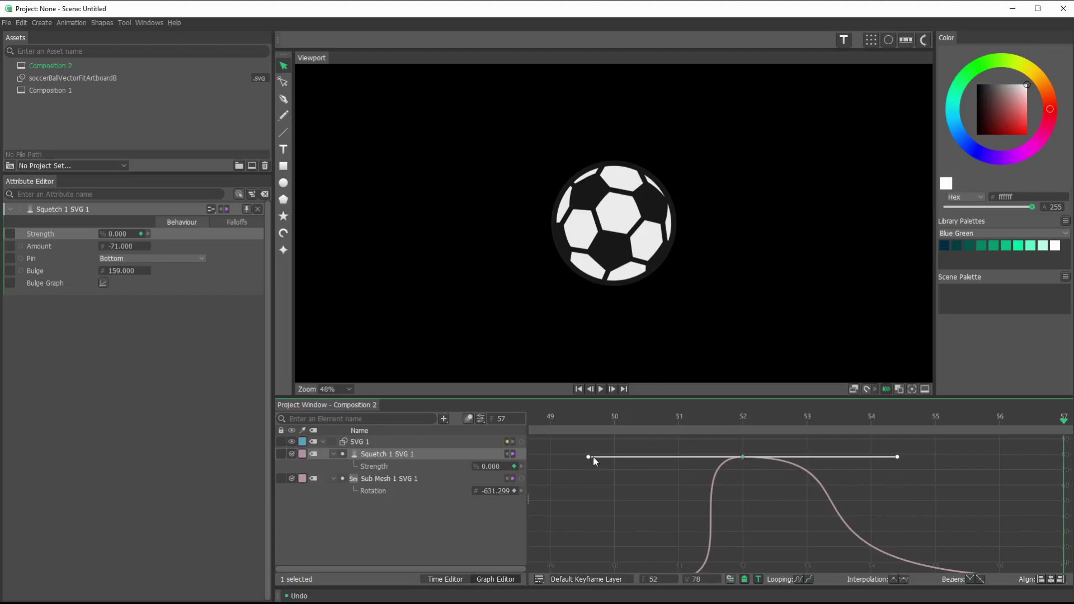
pyautogui.hotkey('ctrl', 'z')
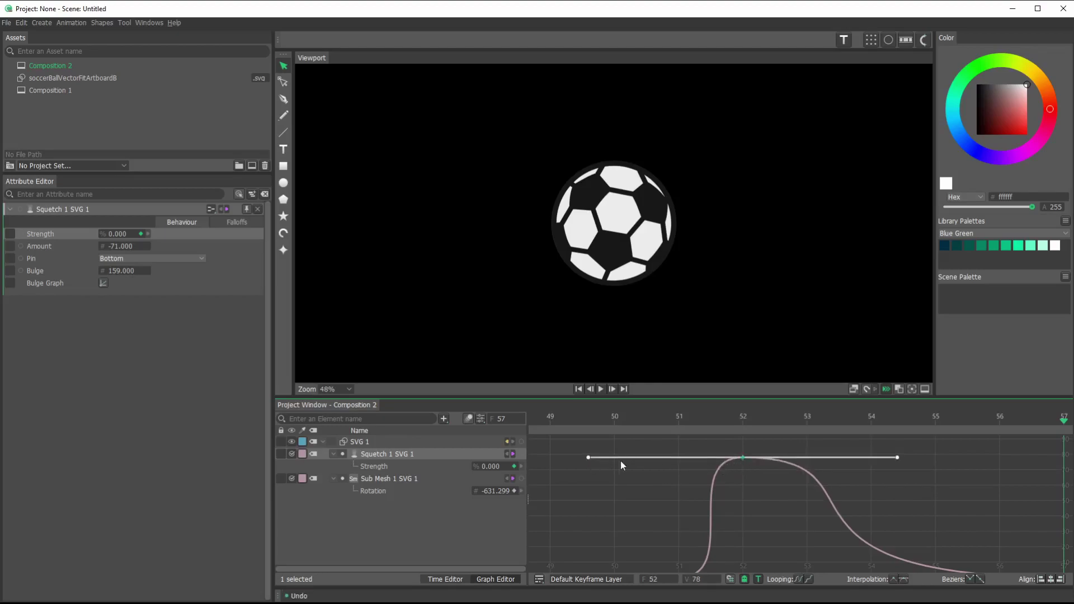
pyautogui.moveTo(589, 457); pyautogui.dragTo(647, 456)
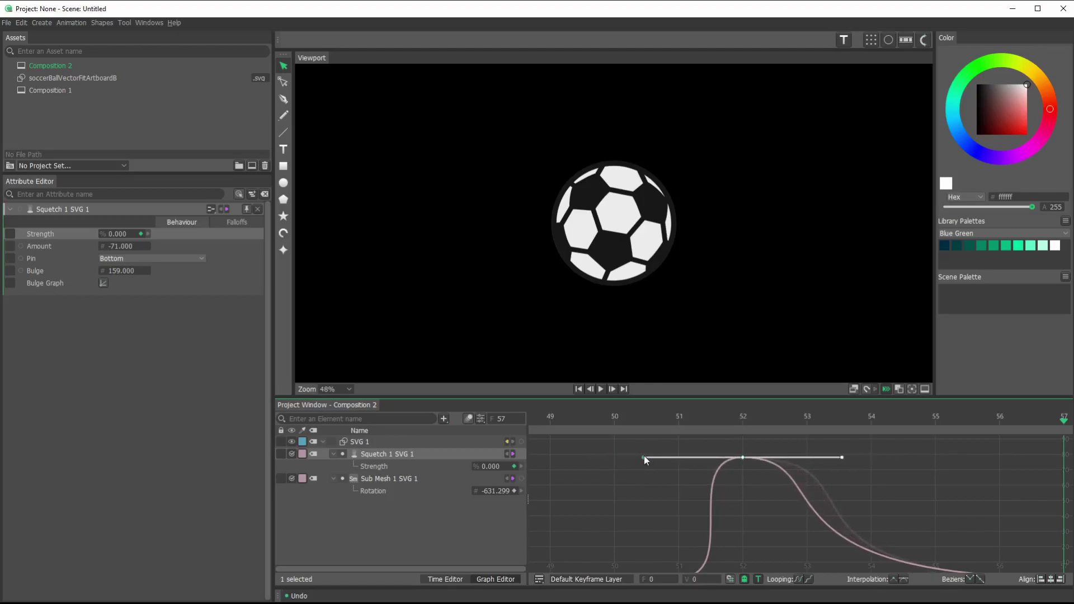
# Move the peak Strength key to frame 53 and check the squash timing.
pyautogui.click(743, 457)
pyautogui.moveTo(759, 458); pyautogui.dragTo(784, 459)
pyautogui.press('f')
pyautogui.click(932, 497)
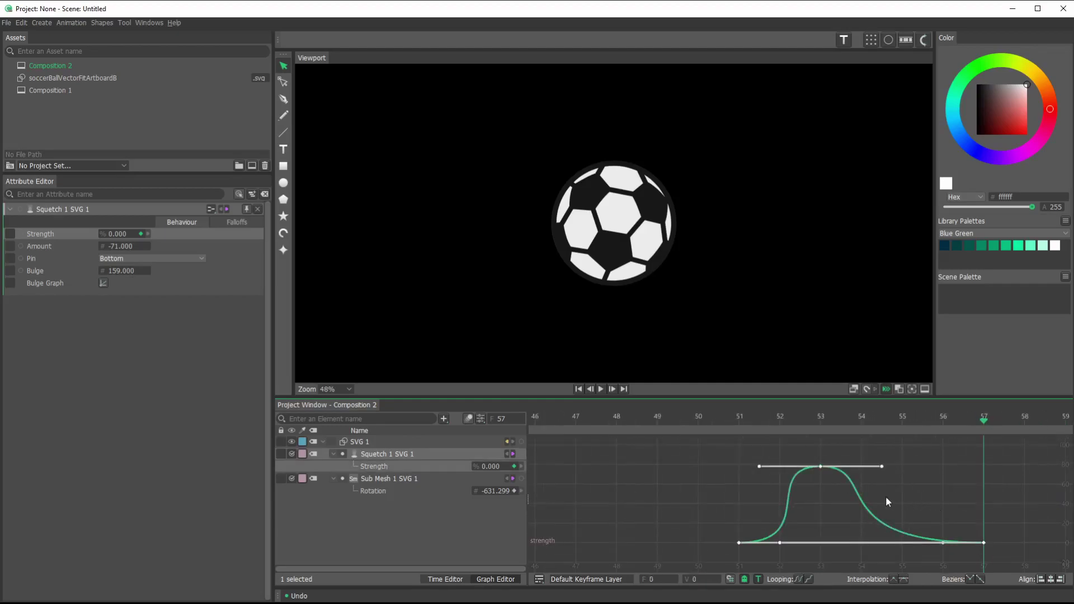
pyautogui.moveTo(886, 496); pyautogui.dragTo(762, 487)
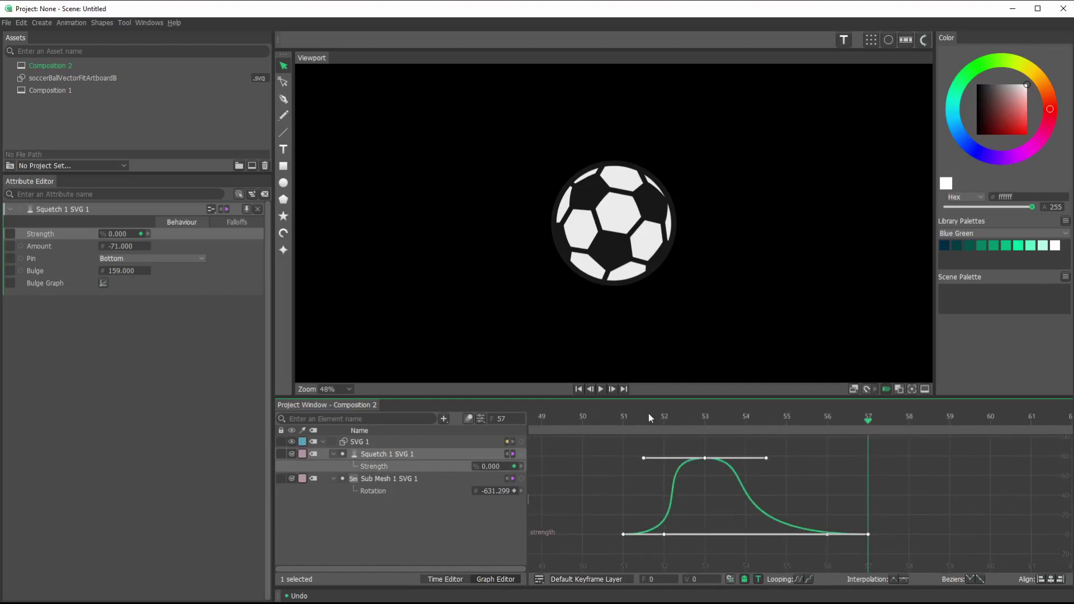
pyautogui.moveTo(649, 416); pyautogui.dragTo(911, 440)
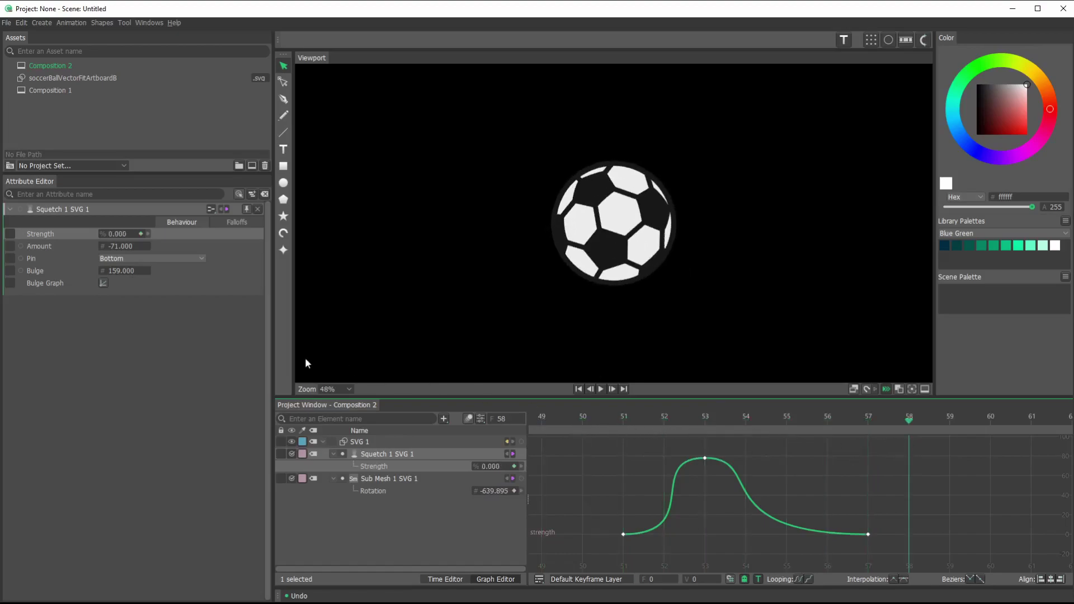
# Open Composition 1 in the keyframe timeline view and check the bounce around frame 50.
pyautogui.doubleClick(56, 92)
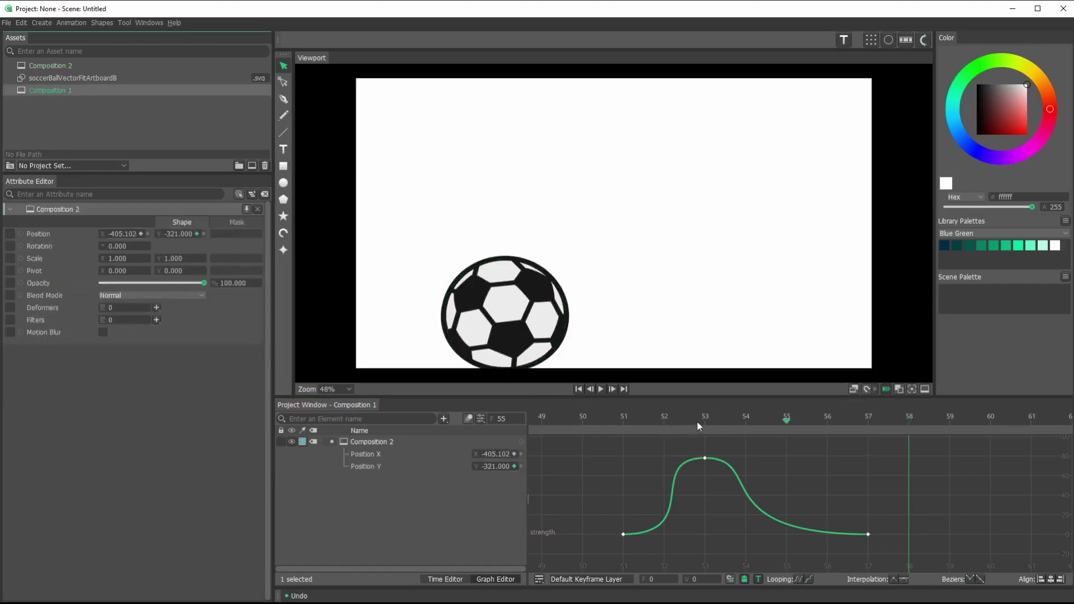
pyautogui.moveTo(697, 426); pyautogui.dragTo(730, 445)
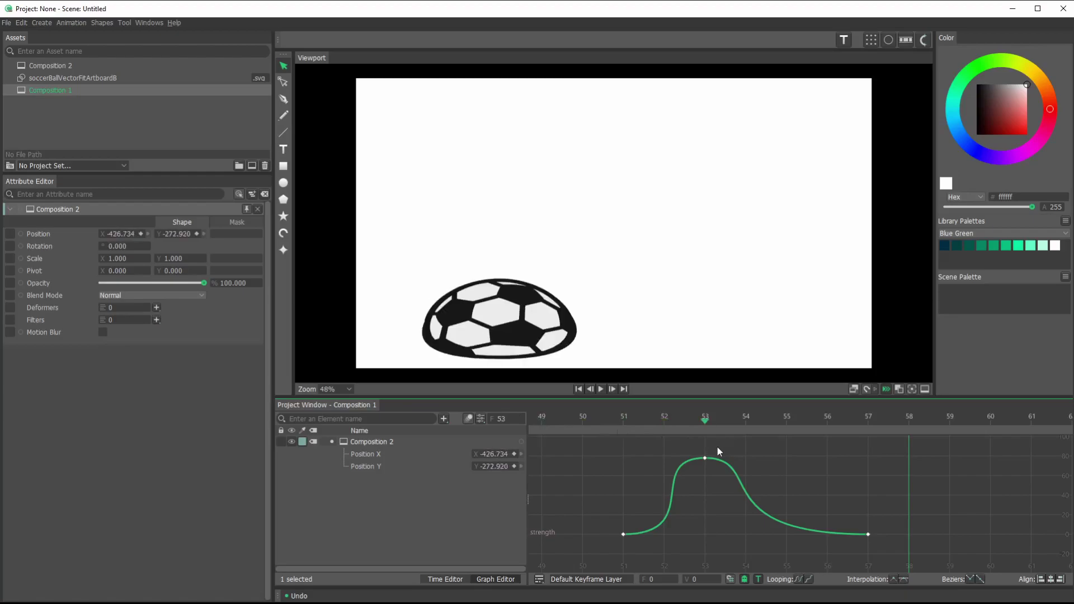
pyautogui.press('Left')
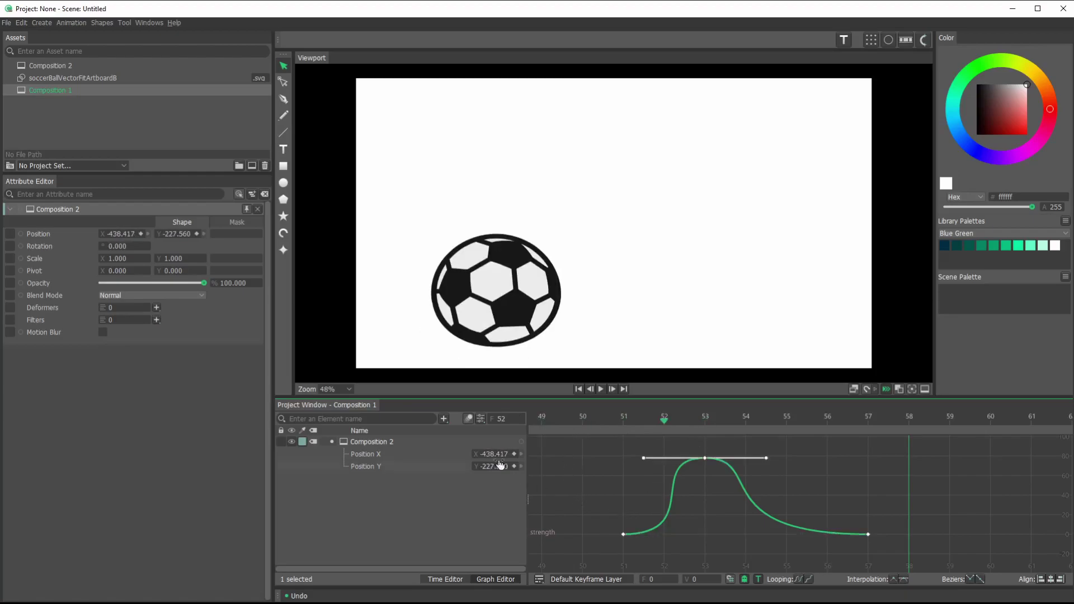
pyautogui.click(445, 579)
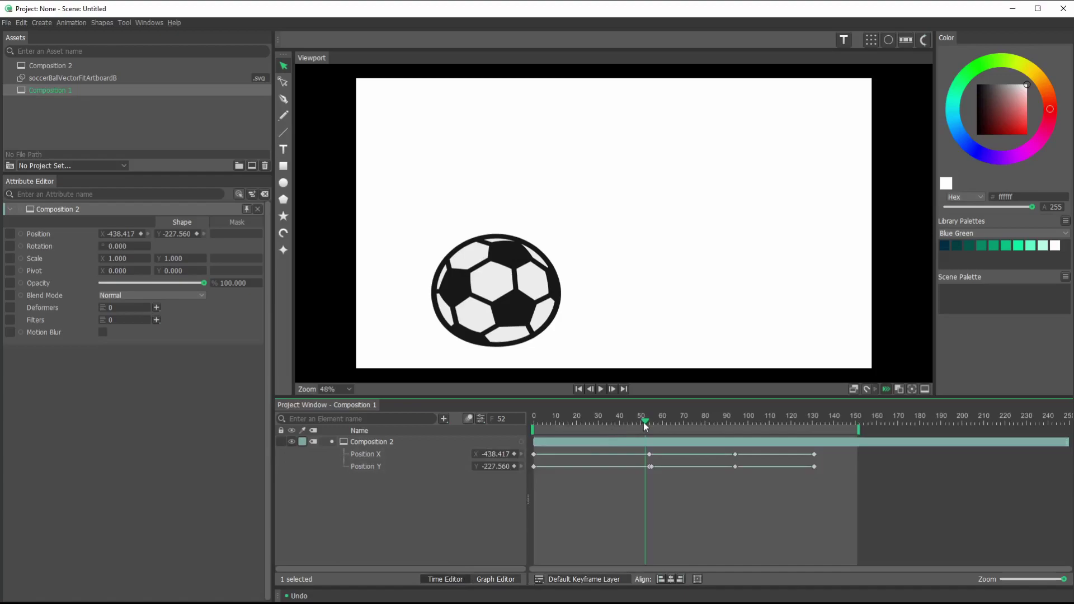
pyautogui.moveTo(645, 419)
pyautogui.mouseDown()
pyautogui.moveTo(617, 418)
pyautogui.moveTo(653, 421)
pyautogui.mouseUp()
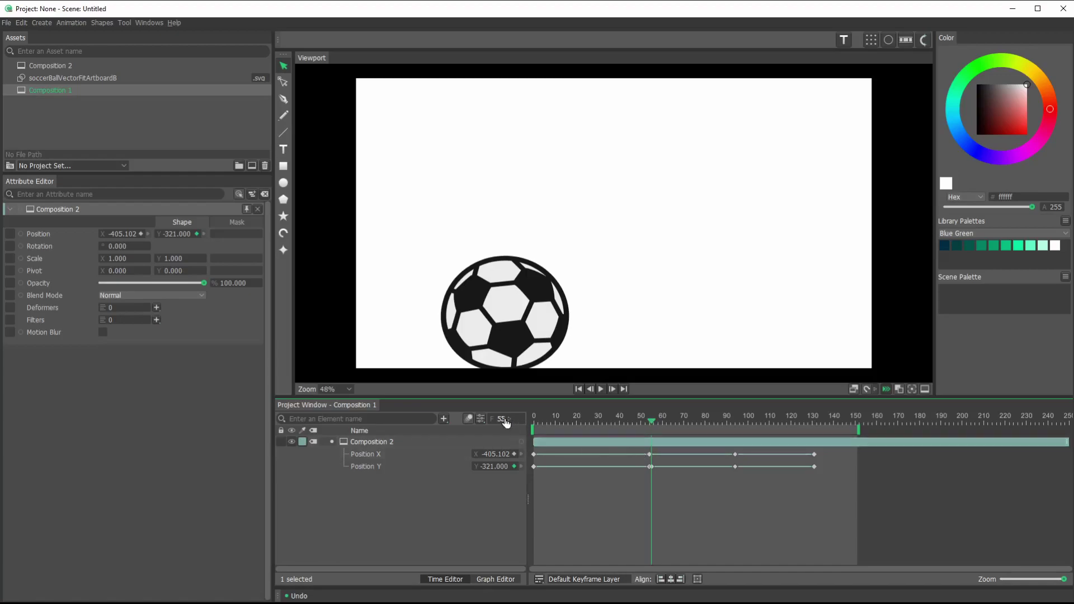
# In Composition 2, zoom to frames 30–80 and shift the Strength keys four frames later.
pyautogui.doubleClick(58, 66)
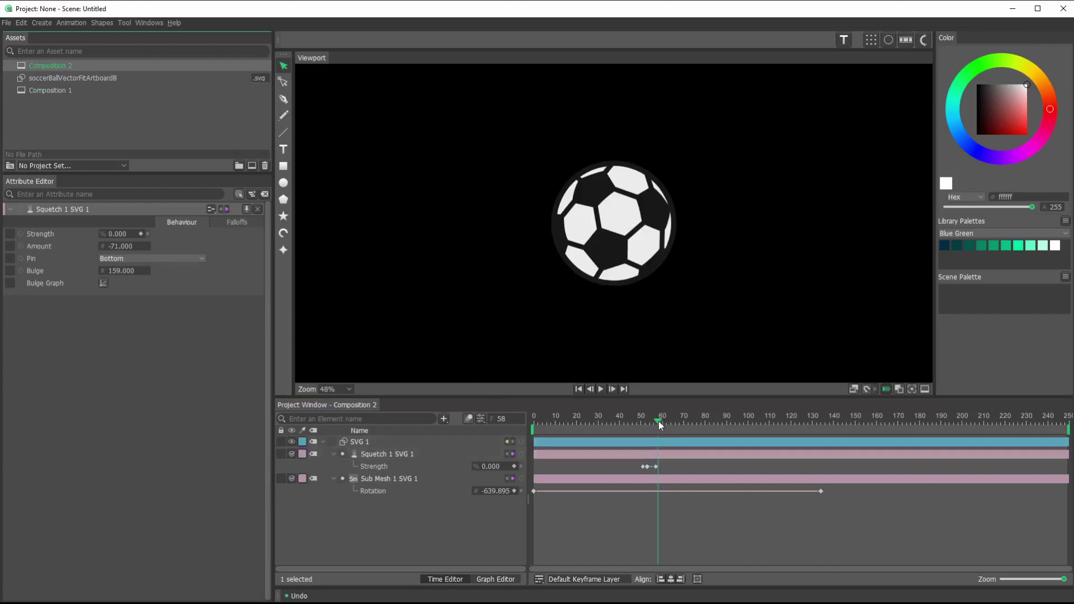
pyautogui.moveTo(659, 422); pyautogui.dragTo(653, 420)
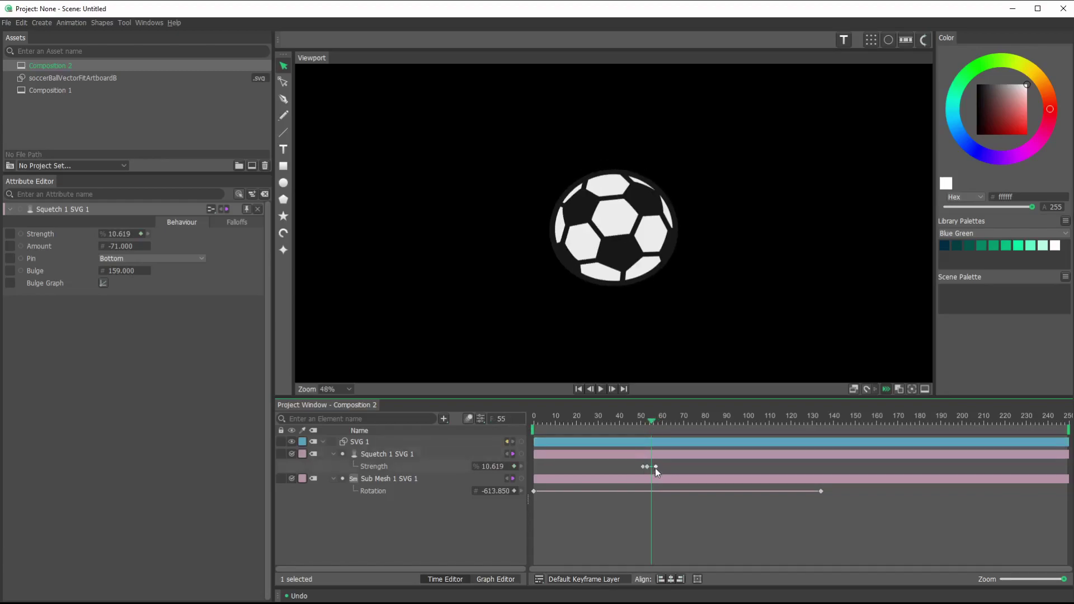
pyautogui.moveTo(1065, 579); pyautogui.dragTo(1013, 576)
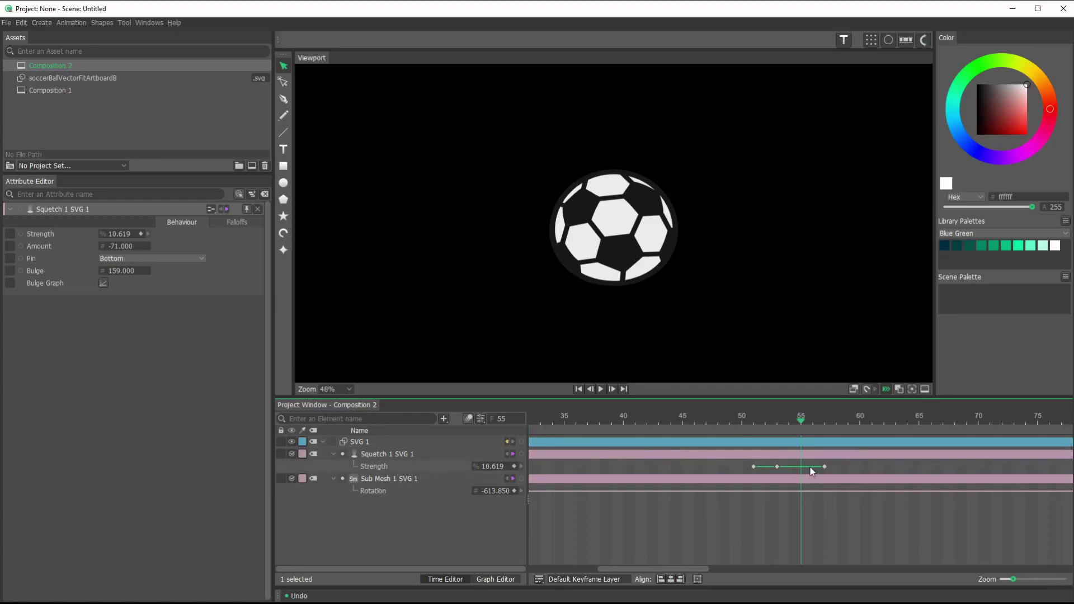
pyautogui.moveTo(811, 468)
pyautogui.mouseDown()
pyautogui.moveTo(854, 466)
pyautogui.moveTo(803, 468)
pyautogui.mouseUp()
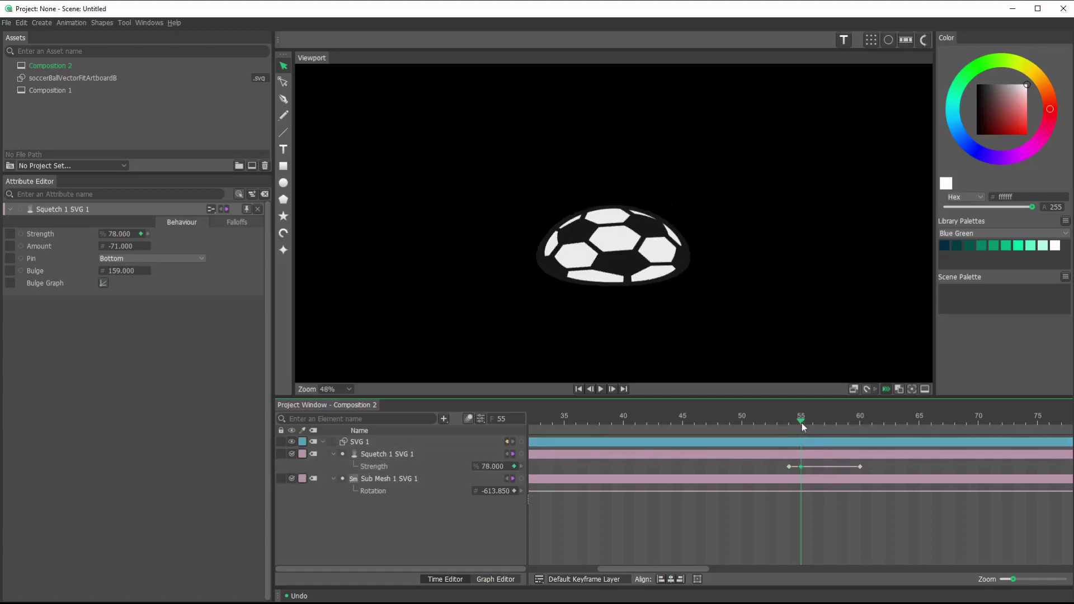
pyautogui.moveTo(802, 423); pyautogui.dragTo(848, 422)
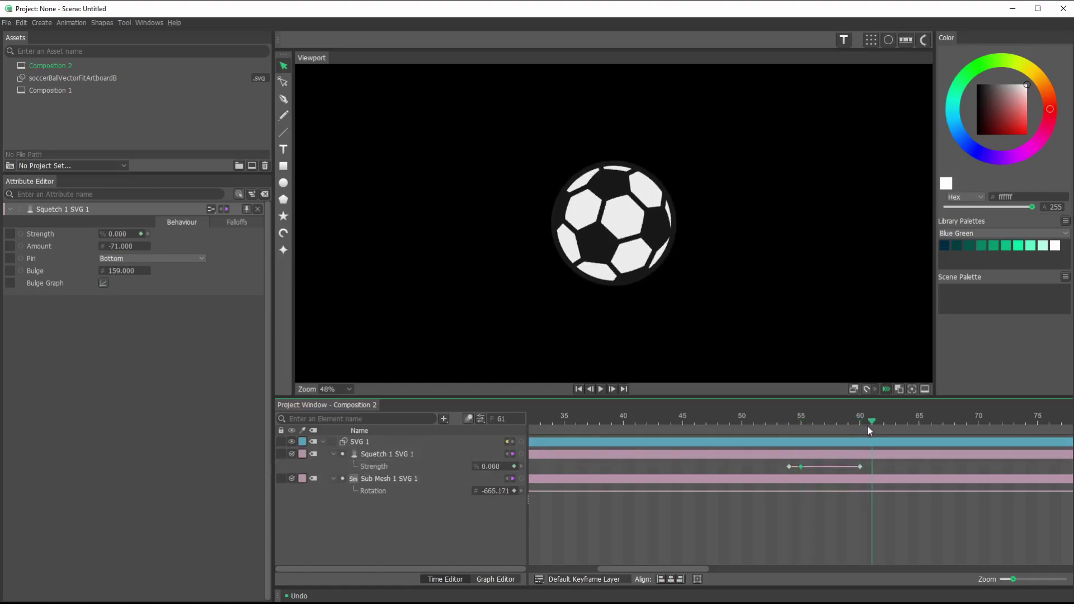
pyautogui.doubleClick(60, 91)
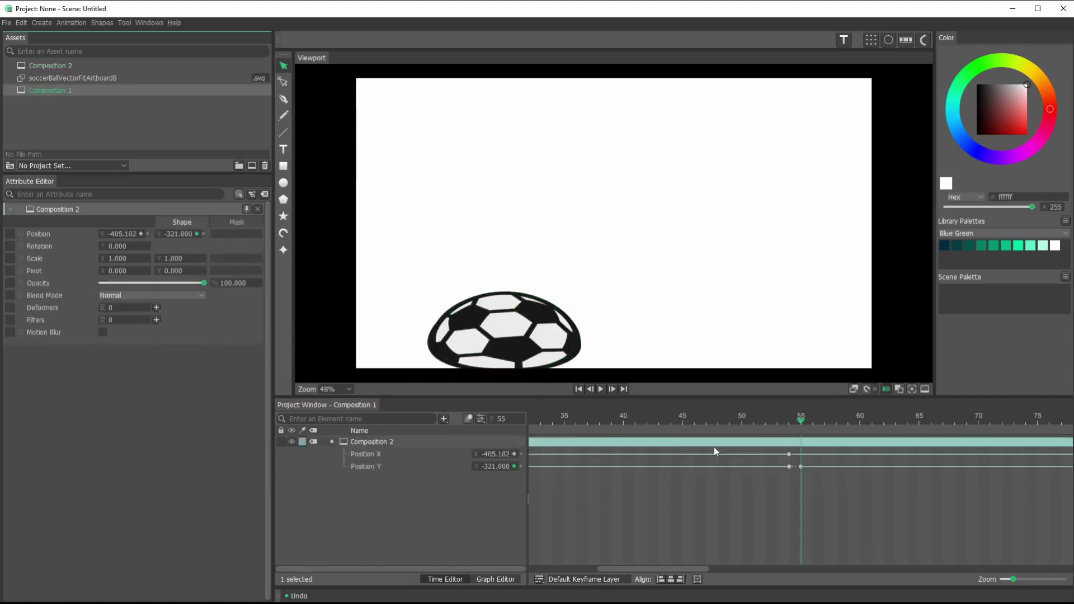
pyautogui.moveTo(802, 423)
pyautogui.mouseDown()
pyautogui.moveTo(718, 398)
pyautogui.moveTo(785, 414)
pyautogui.mouseUp()
pyautogui.click(510, 313)
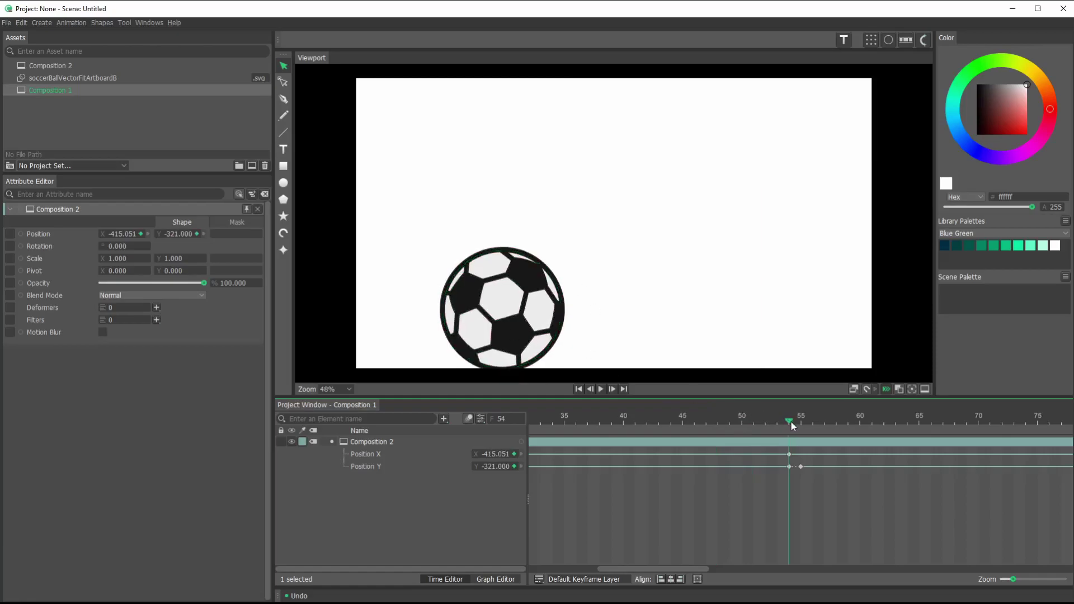
pyautogui.moveTo(791, 421); pyautogui.dragTo(883, 435)
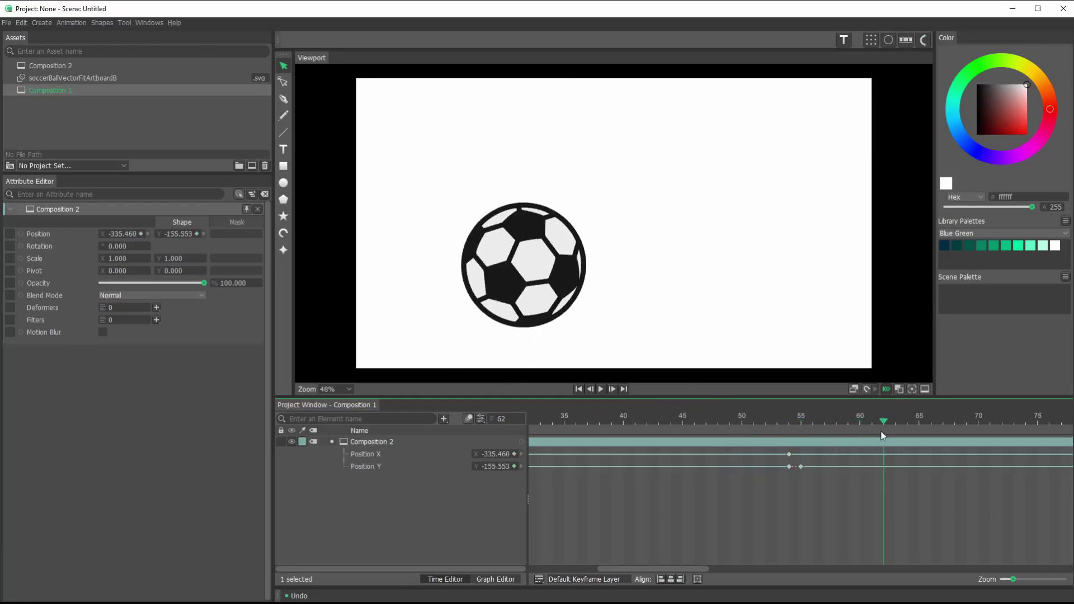
pyautogui.click(601, 389)
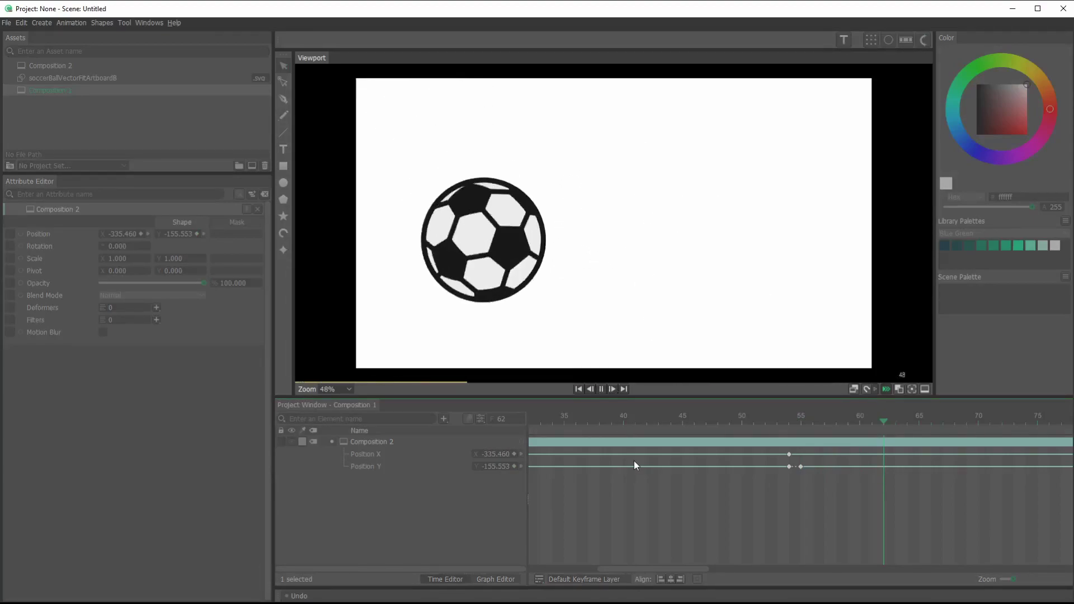
pyautogui.click(601, 389)
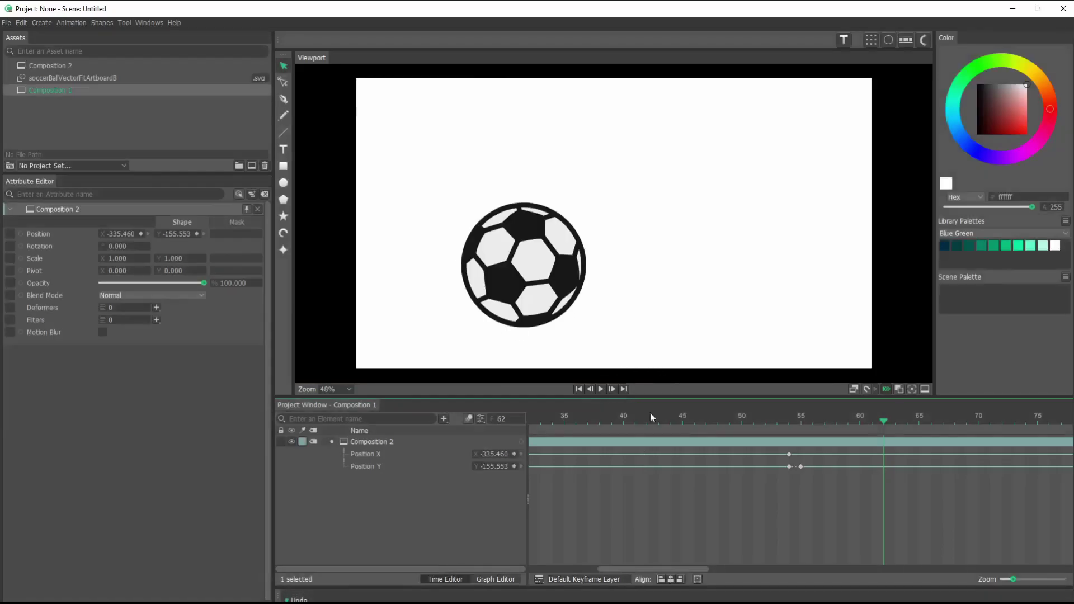
pyautogui.moveTo(656, 569); pyautogui.dragTo(584, 568)
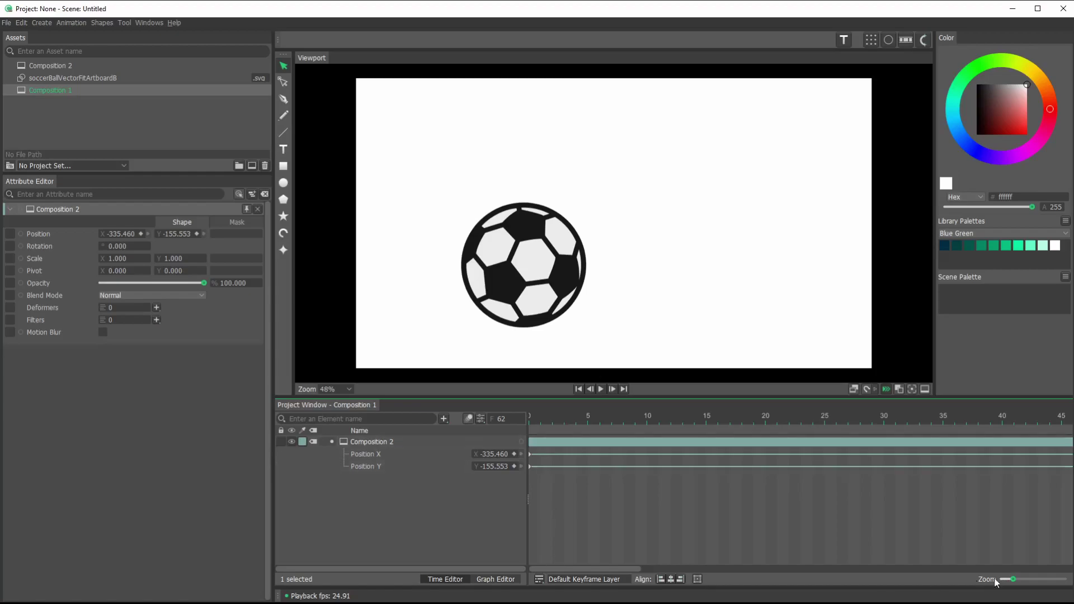
pyautogui.moveTo(1012, 579); pyautogui.dragTo(1049, 580)
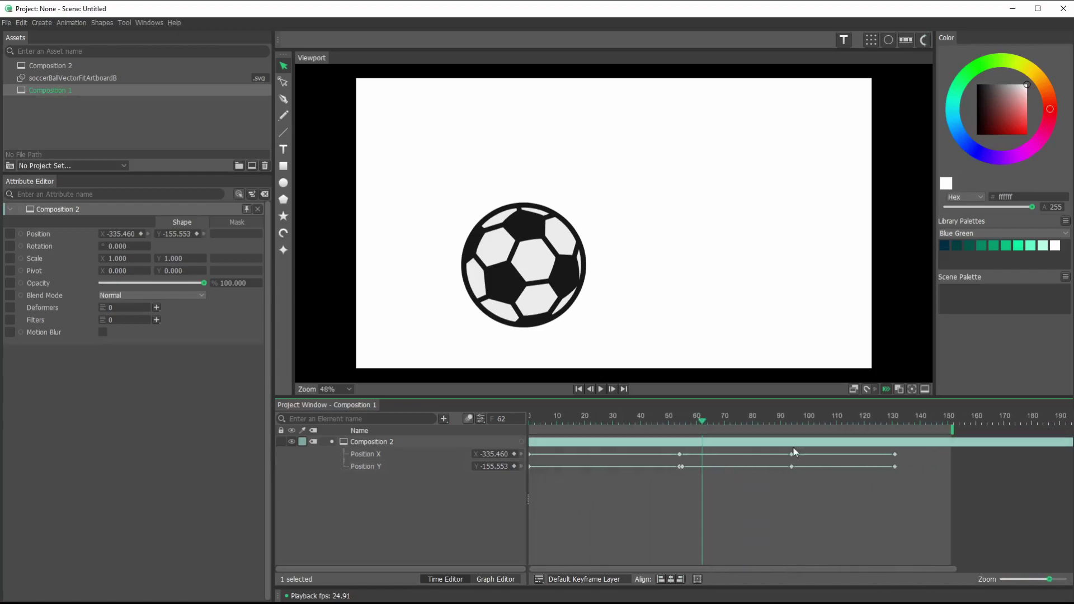
pyautogui.click(700, 425)
pyautogui.moveTo(700, 424); pyautogui.dragTo(897, 455)
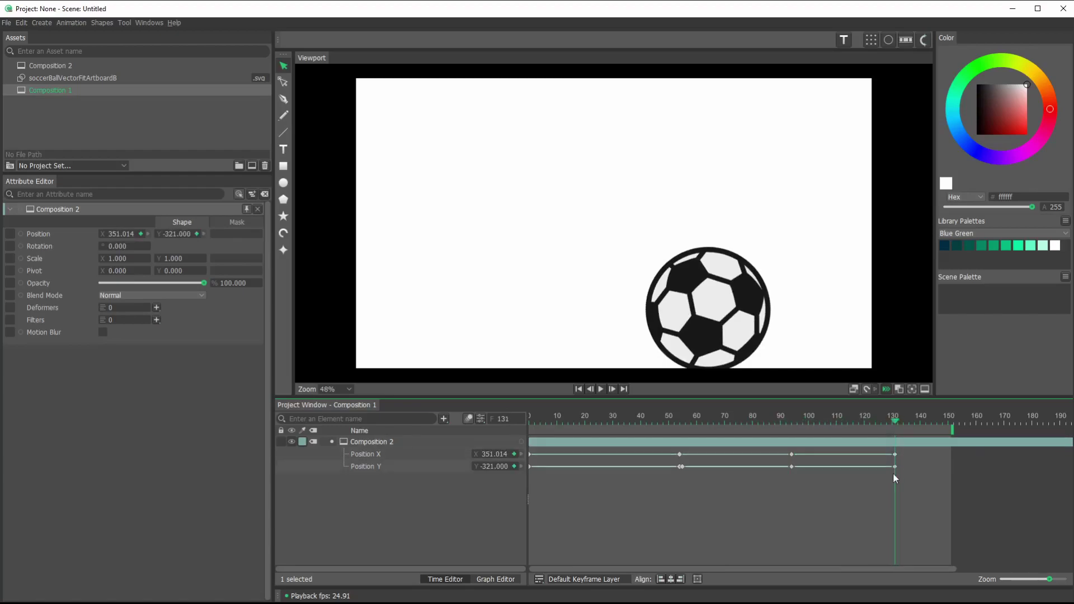
pyautogui.scroll(2, 503, 420)
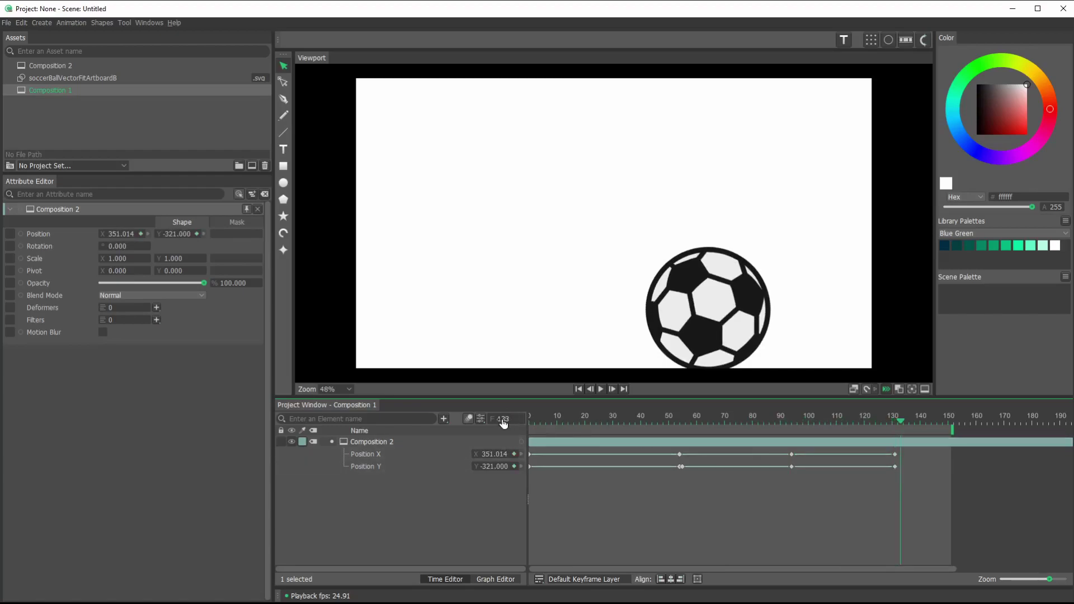
pyautogui.click(896, 422)
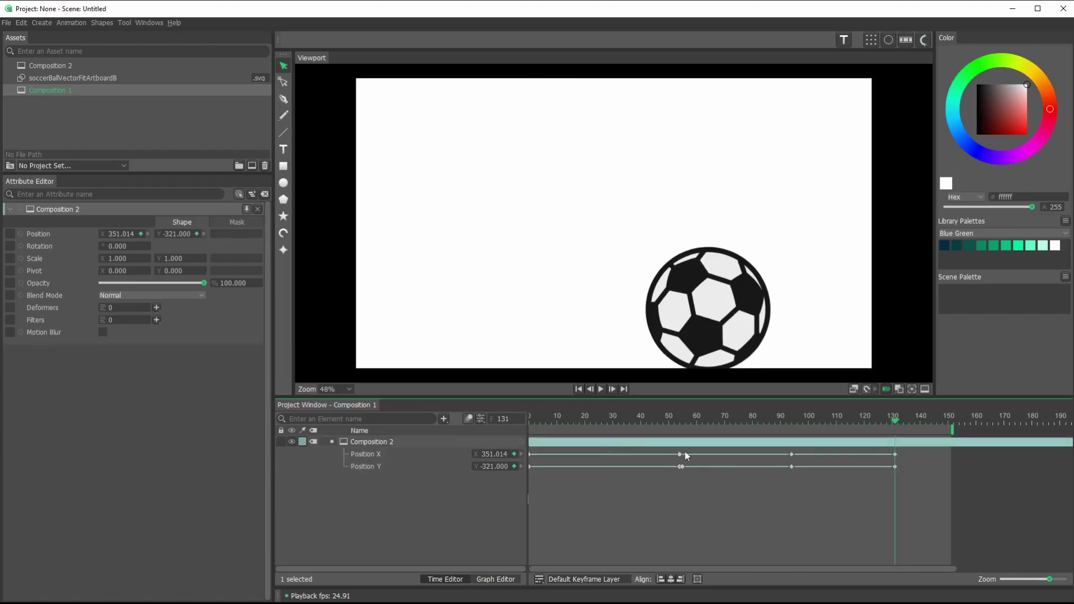
pyautogui.click(898, 421)
# Copy Composition 2's Squetch Strength keyframes and check rotation around frame 105.
pyautogui.doubleClick(72, 66)
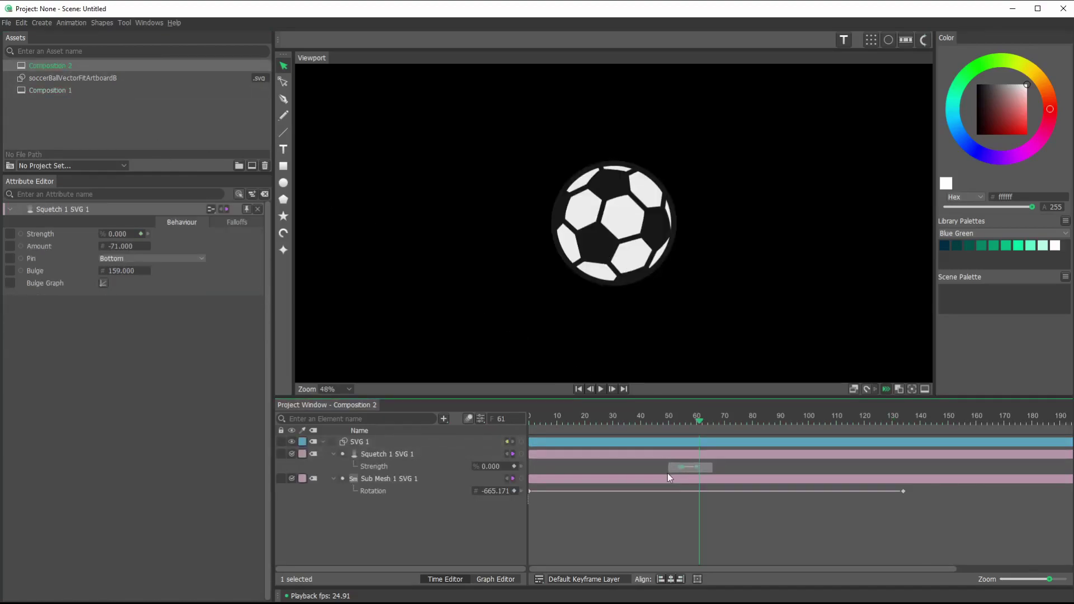
pyautogui.moveTo(669, 474); pyautogui.dragTo(670, 475)
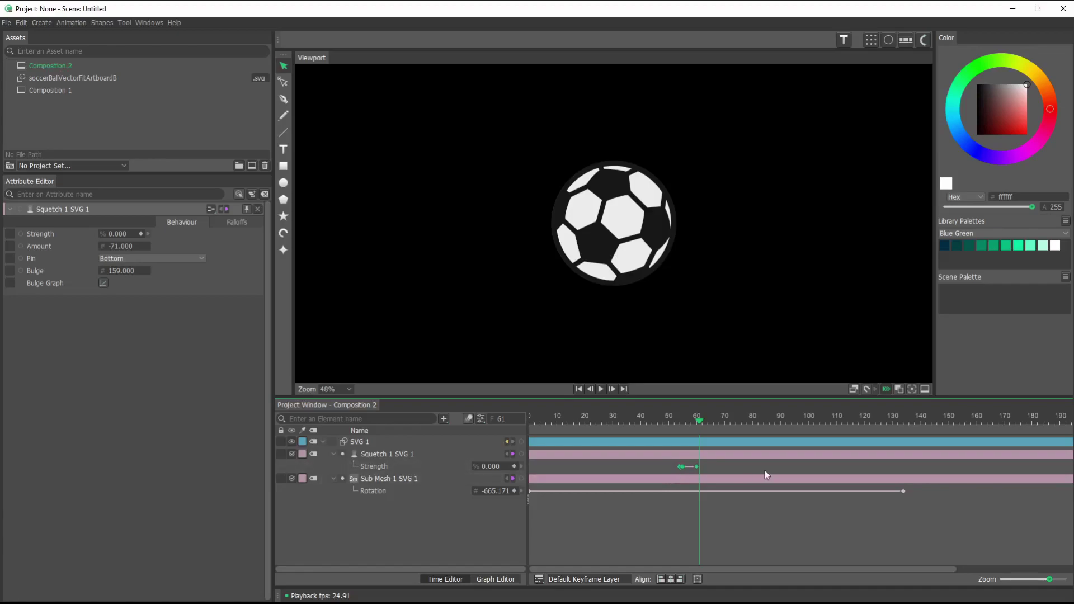
pyautogui.hotkey('ctrl', 'c')
pyautogui.moveTo(700, 423); pyautogui.dragTo(822, 432)
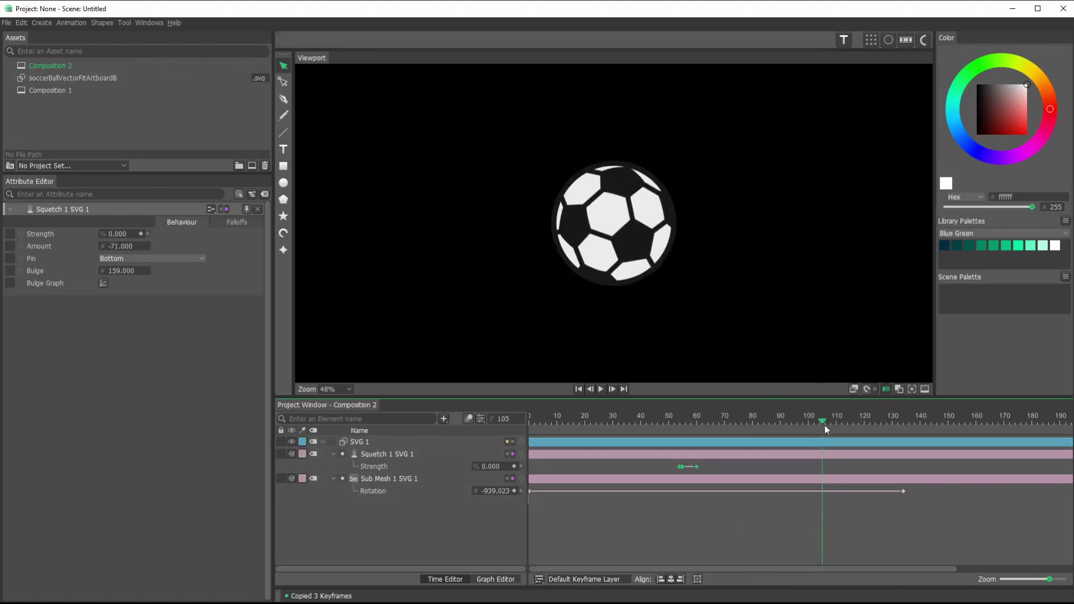
pyautogui.moveTo(822, 423)
pyautogui.mouseDown()
pyautogui.moveTo(840, 422)
pyautogui.moveTo(822, 423)
pyautogui.mouseUp()
# Reopen Composition 1 and scrub toward frame 130 to find the ball's next landing.
pyautogui.doubleClick(60, 90)
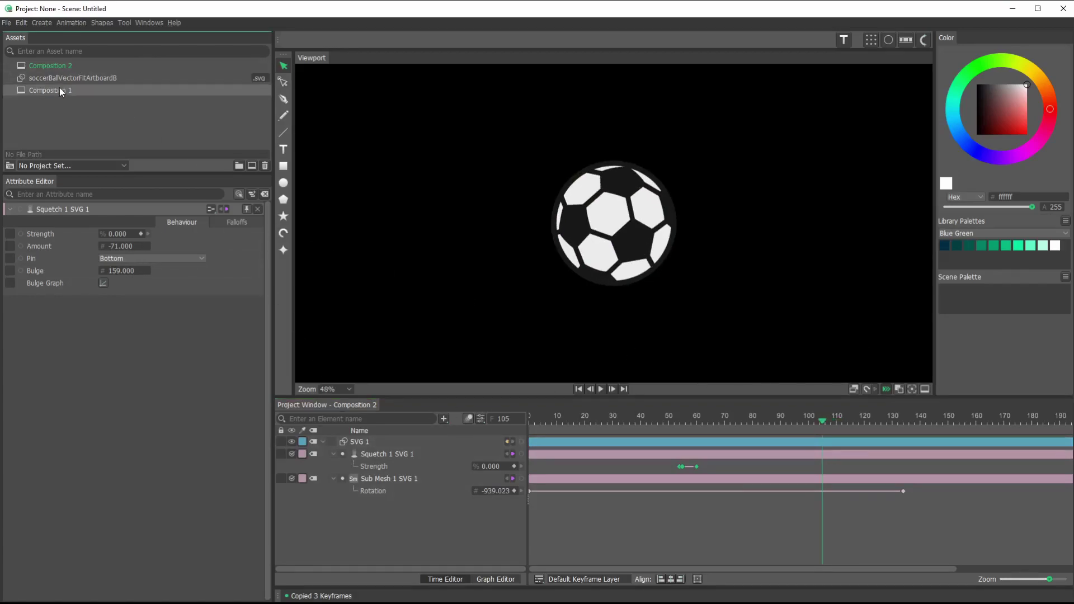
pyautogui.moveTo(801, 421); pyautogui.dragTo(799, 525)
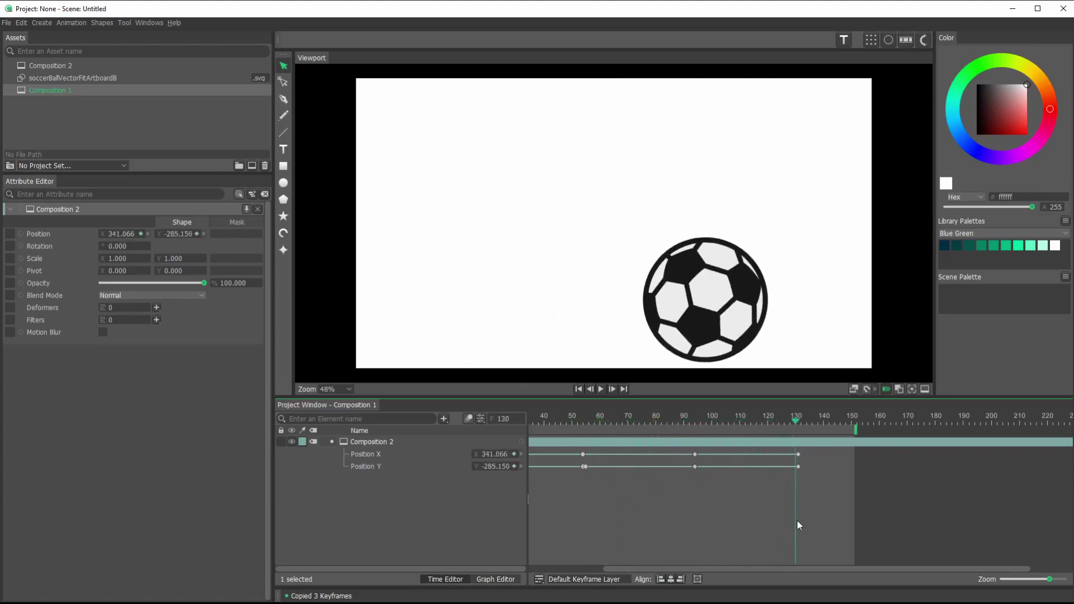